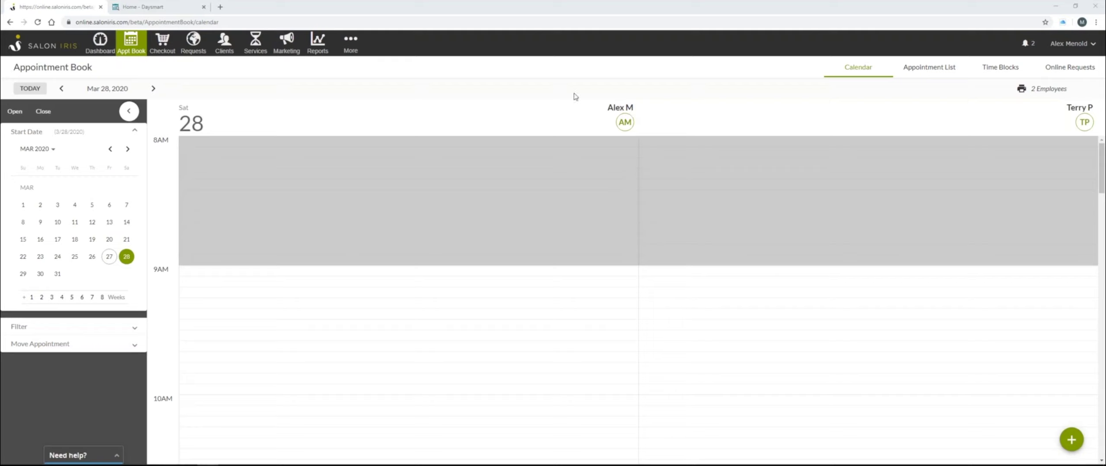
- Open Online Booking under More Features in the Options settings
left_click(357, 46)
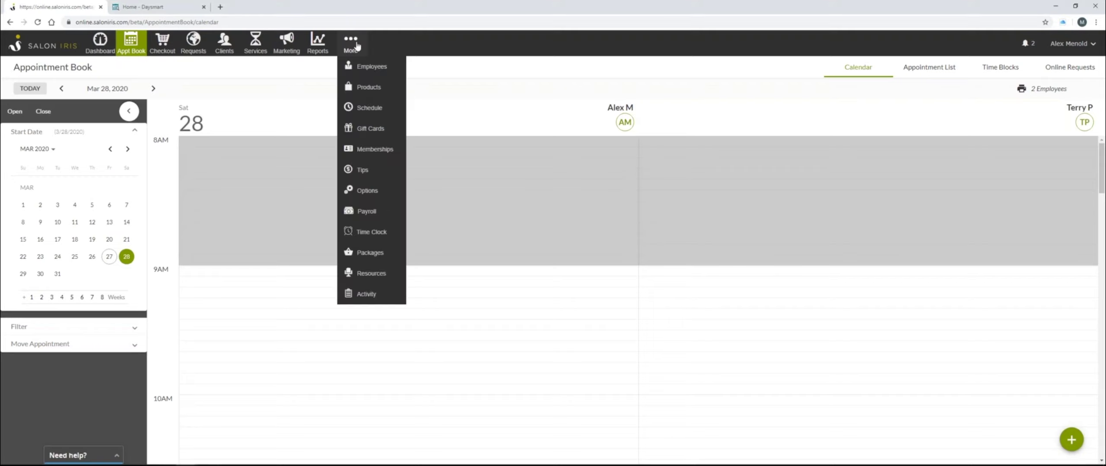
left_click(383, 196)
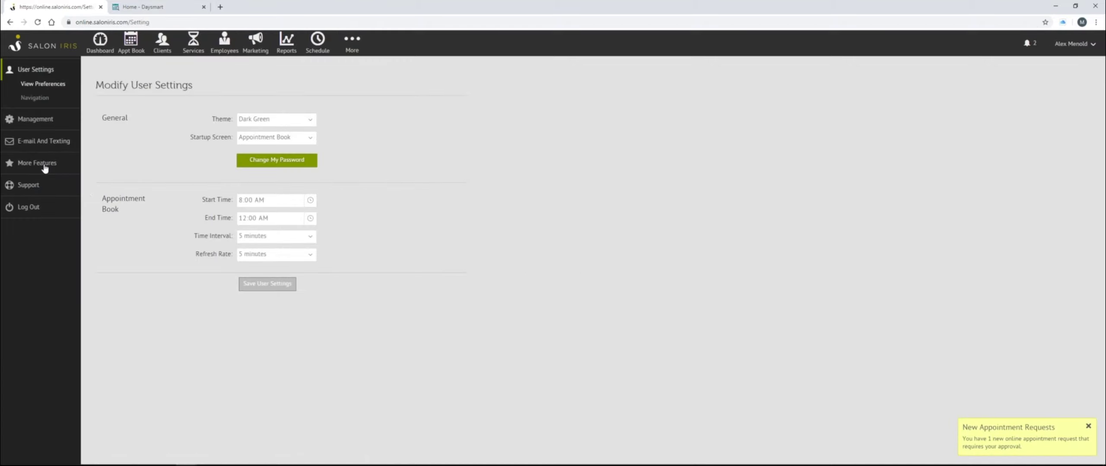
left_click(51, 167)
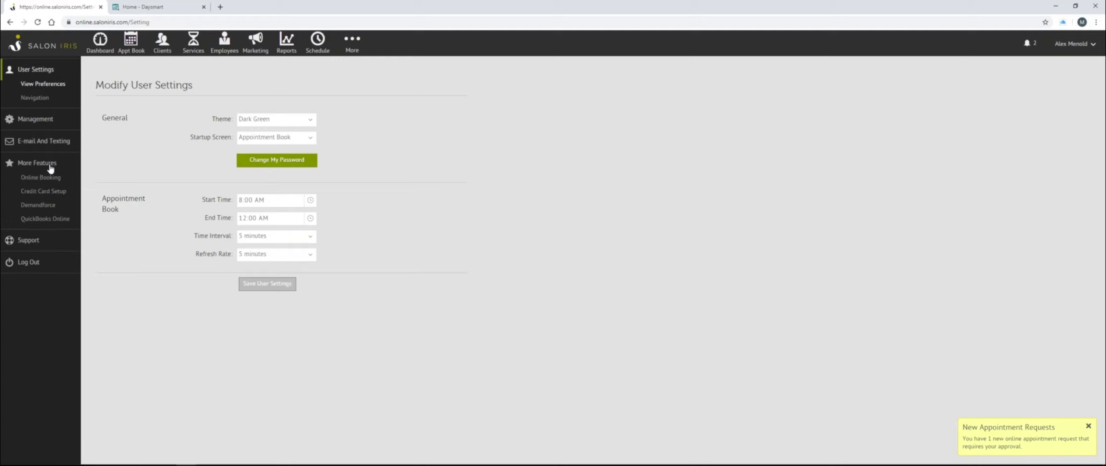
left_click(46, 181)
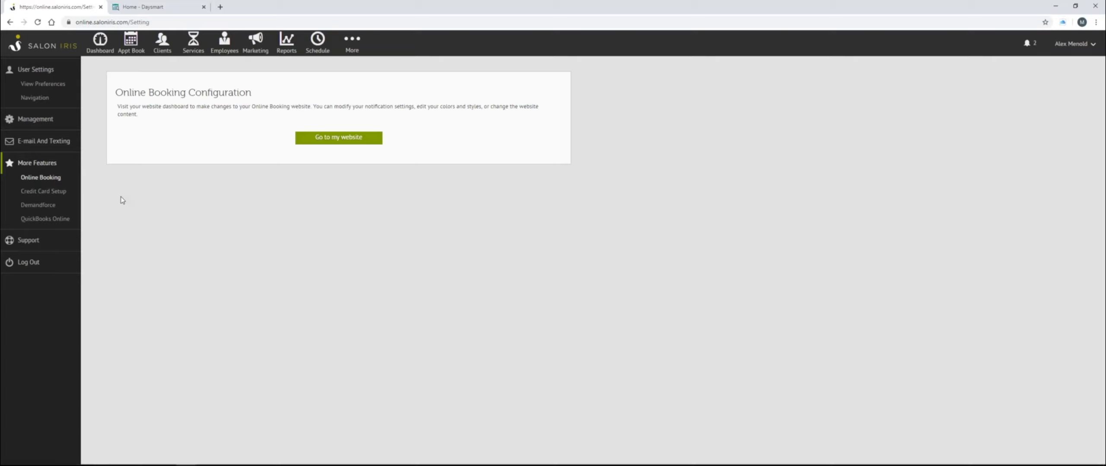
- Launch the online booking website's Options dashboard with 'Go to my website'
left_click(340, 141)
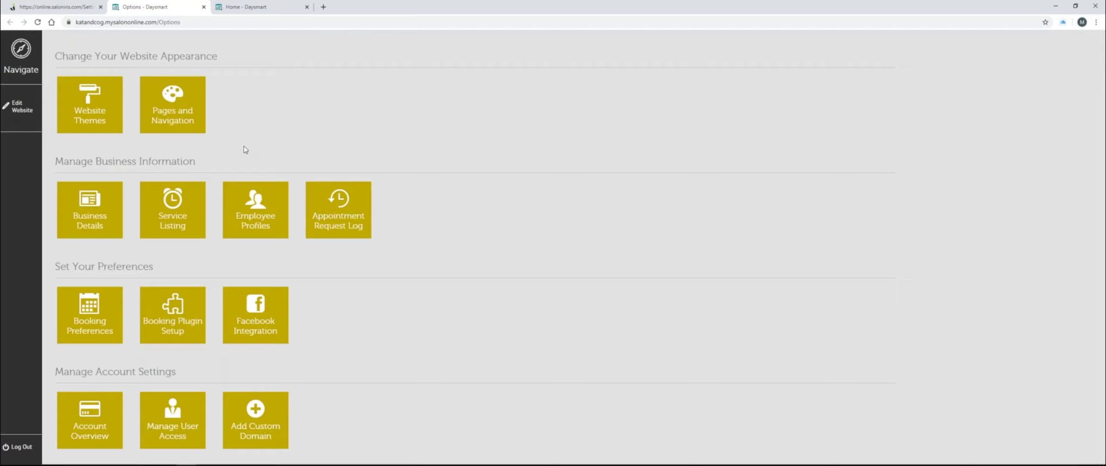
- Open Business Details and review its business information, hours and amenities settings
left_click(95, 217)
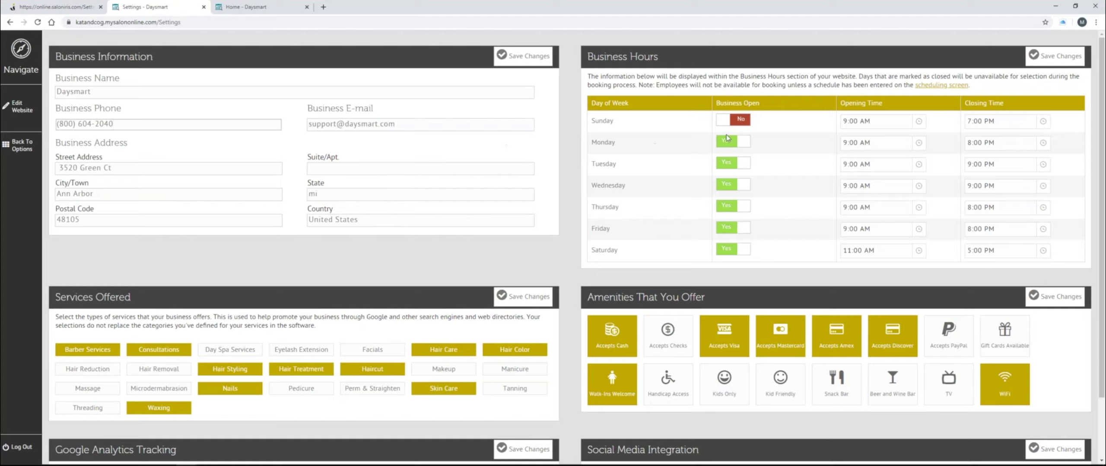
left_click(216, 283)
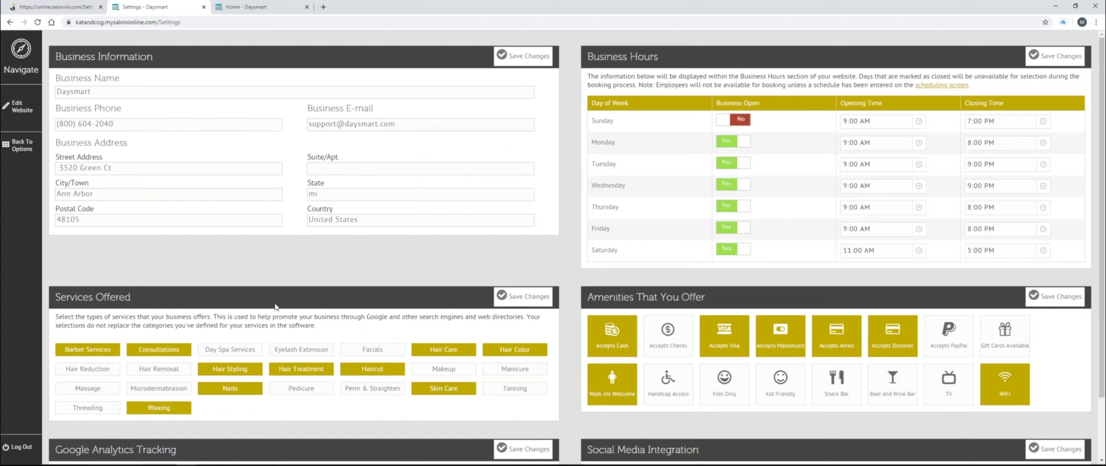
scroll(312, 262, "down", 3)
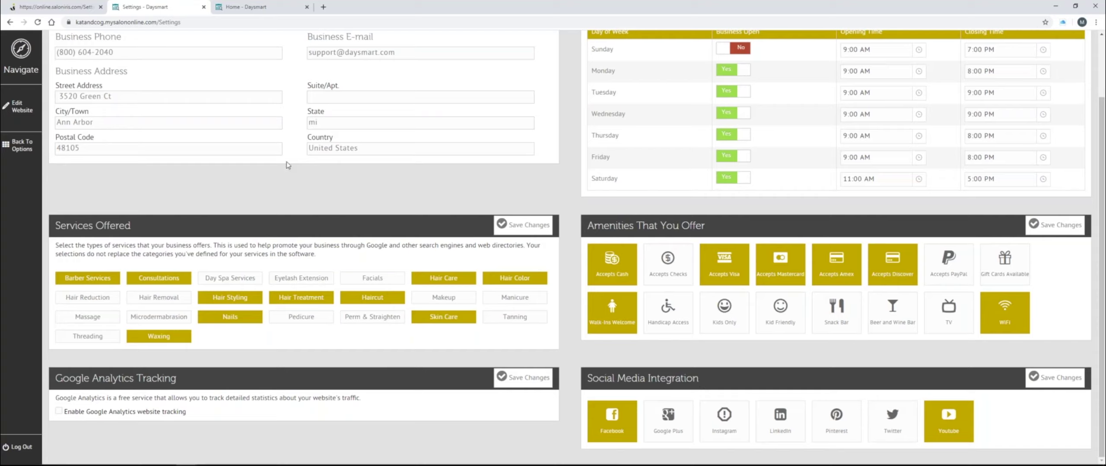
scroll(289, 165, "up", 3)
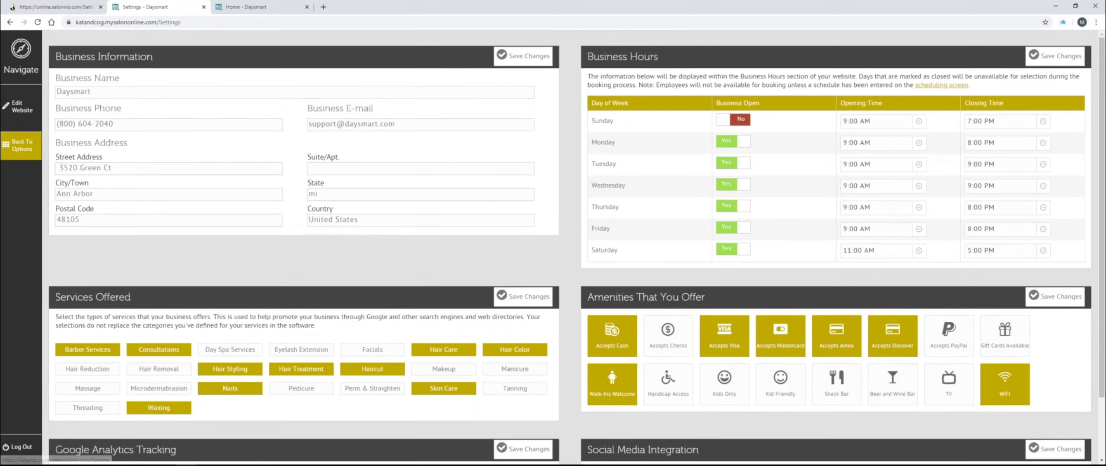
- Return to Options and open the homepage in the site editor, showing the COVID notice
left_click(31, 154)
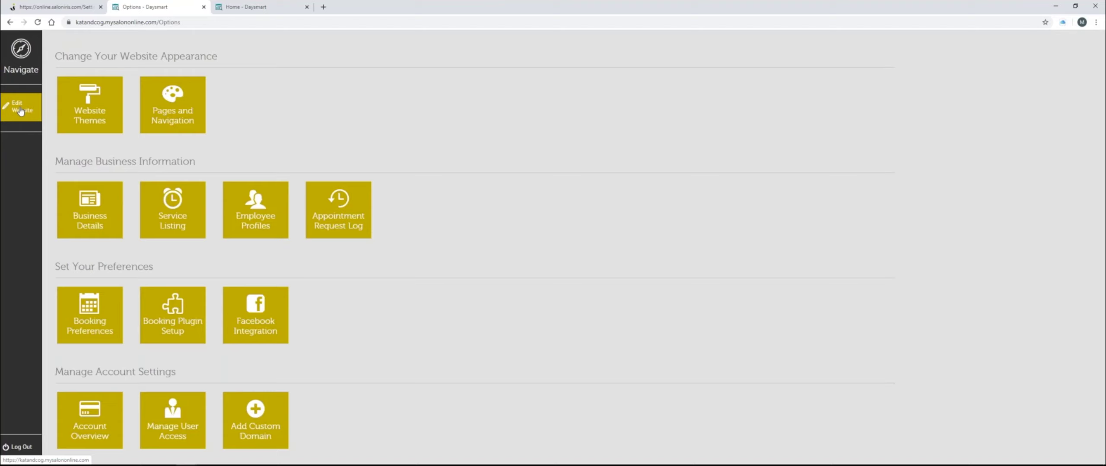
left_click(21, 111)
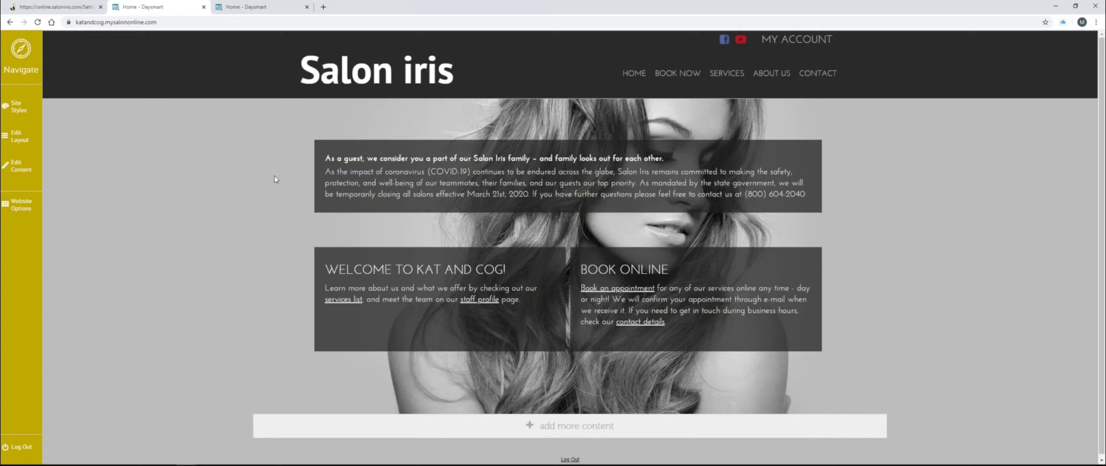
left_click_drag(326, 167, 669, 163)
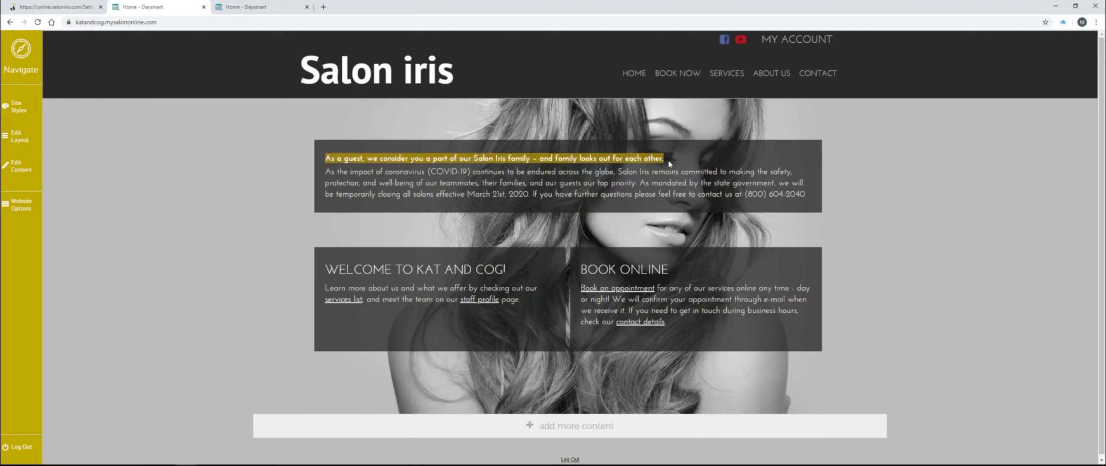
left_click(468, 210)
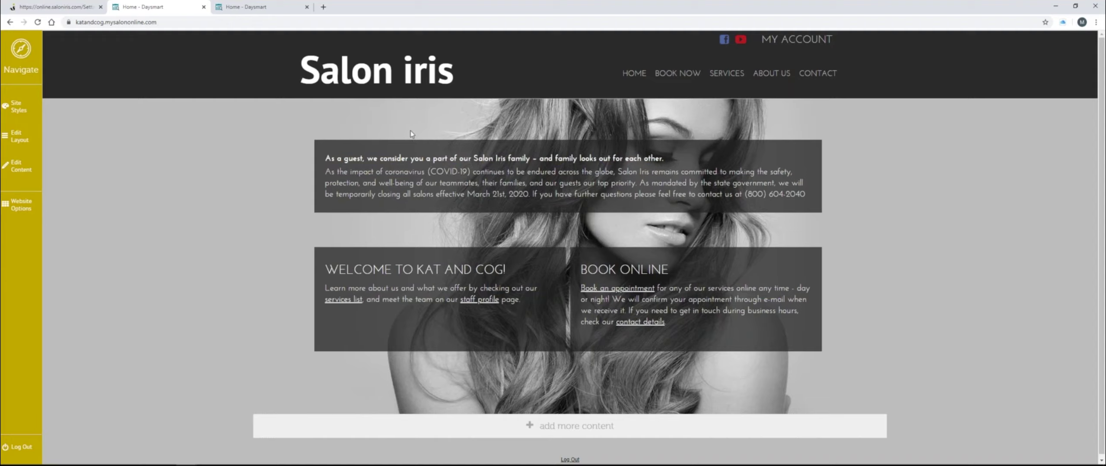
- Add a one-column section below the Welcome and Book Online sections
left_click(558, 426)
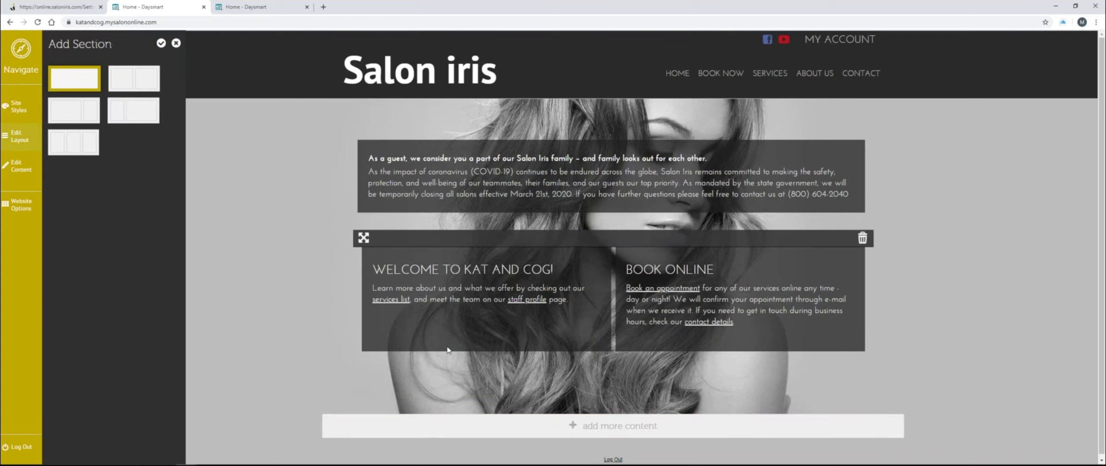
left_click(144, 89)
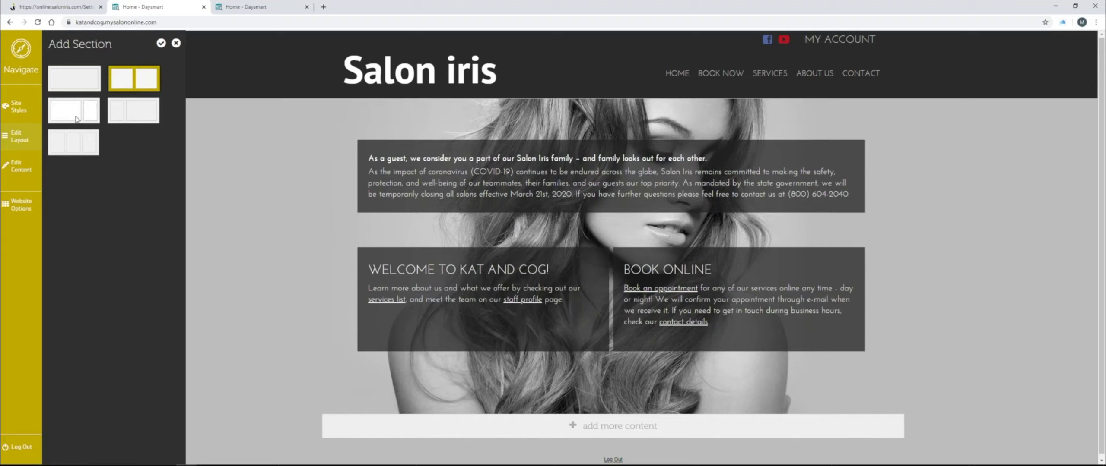
mouse_move(449, 181)
left_click(78, 84)
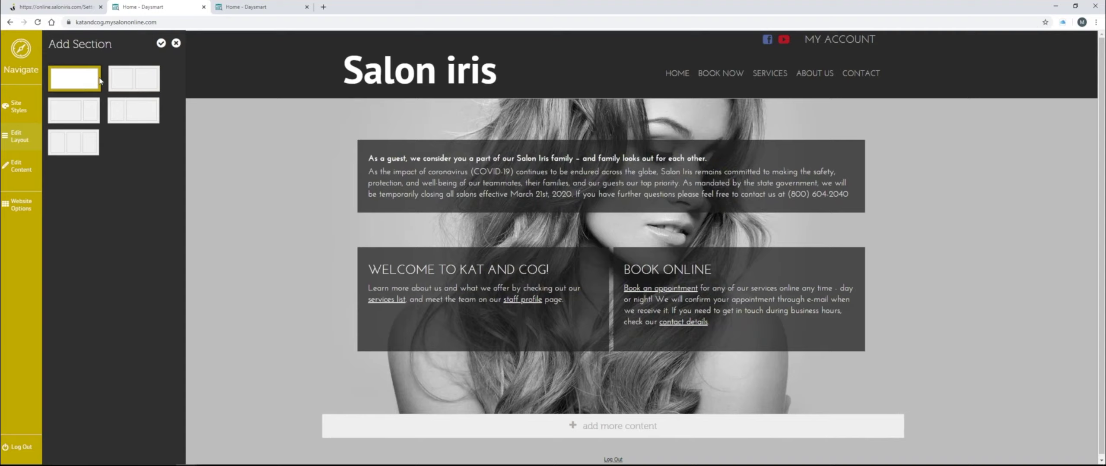
left_click(164, 47)
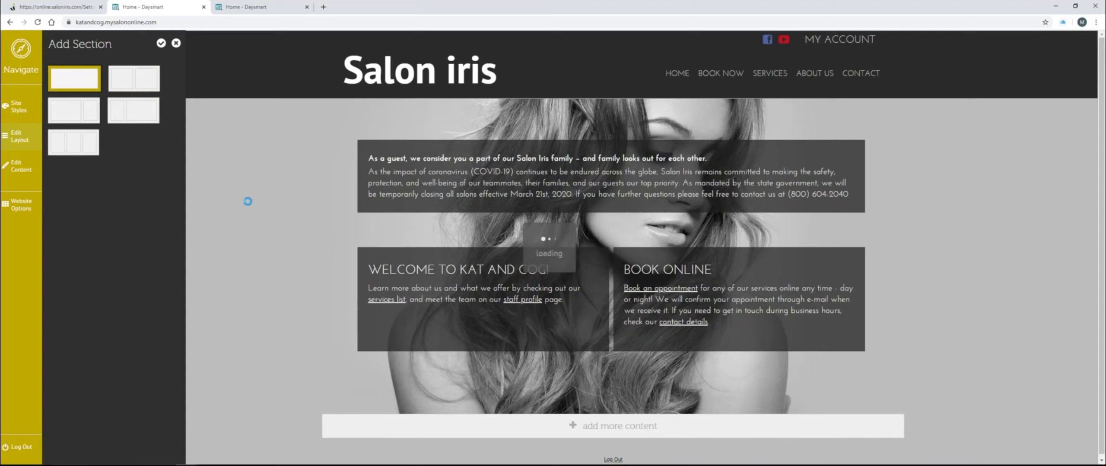
scroll(420, 251, "down", 2)
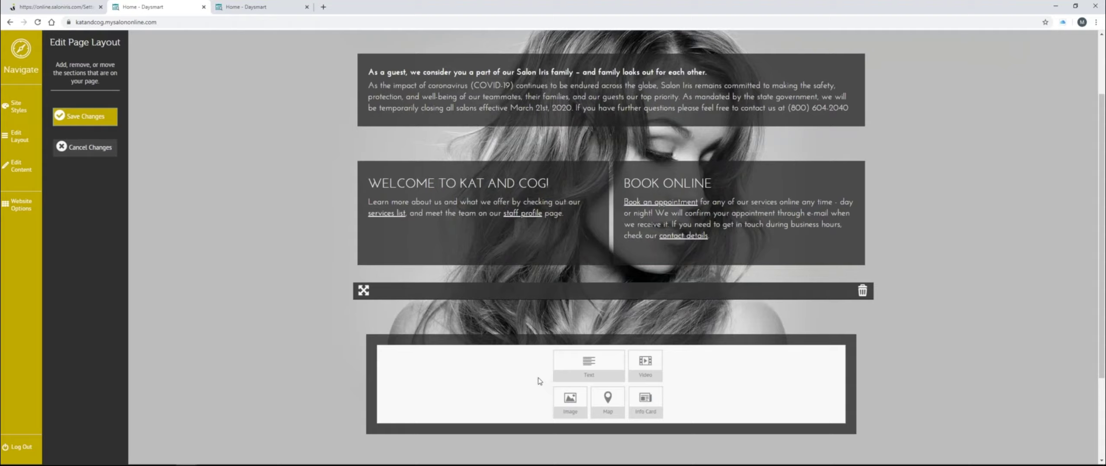
- Save the Edit Page Layout changes and insert a Text block into the new section
left_click(84, 123)
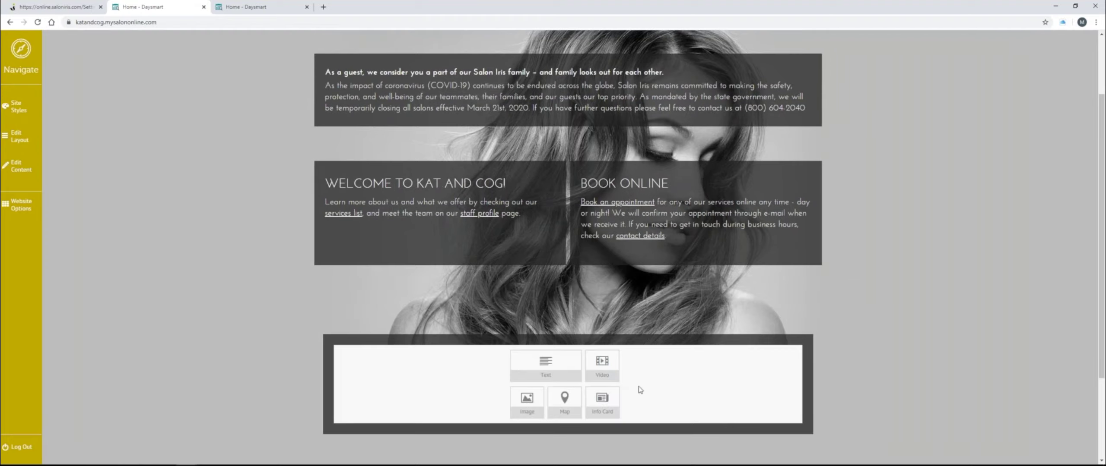
left_click(556, 371)
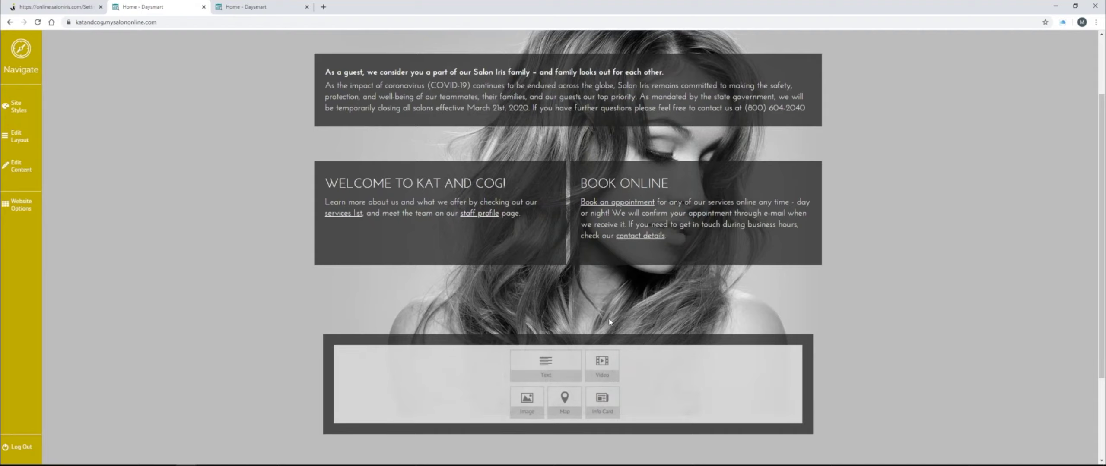
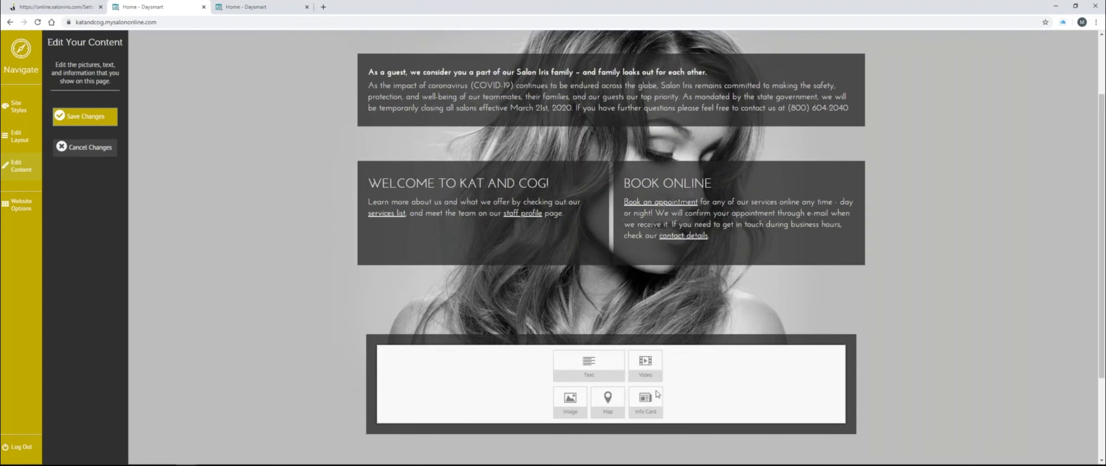
- Add an empty text block below the Welcome boxes, then cancel content editing without saving
left_click(586, 362)
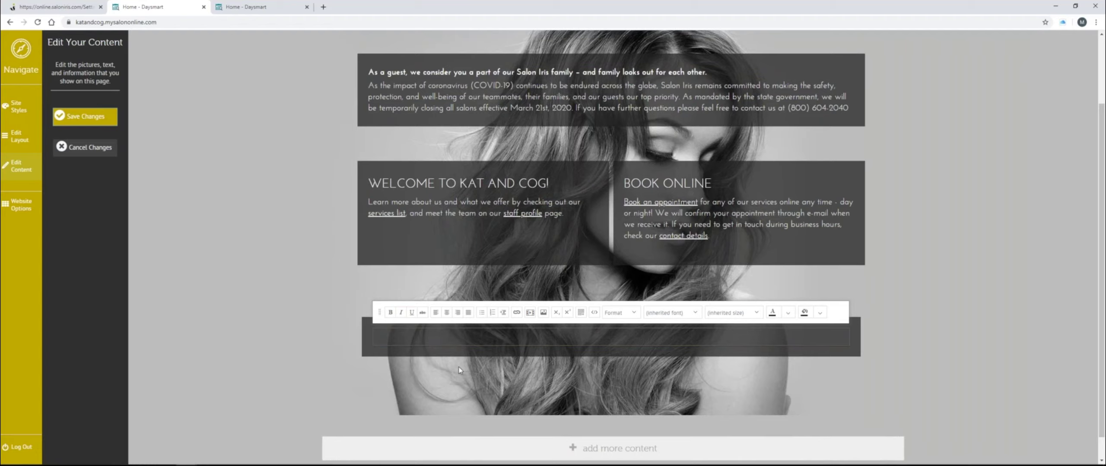
left_click(461, 352)
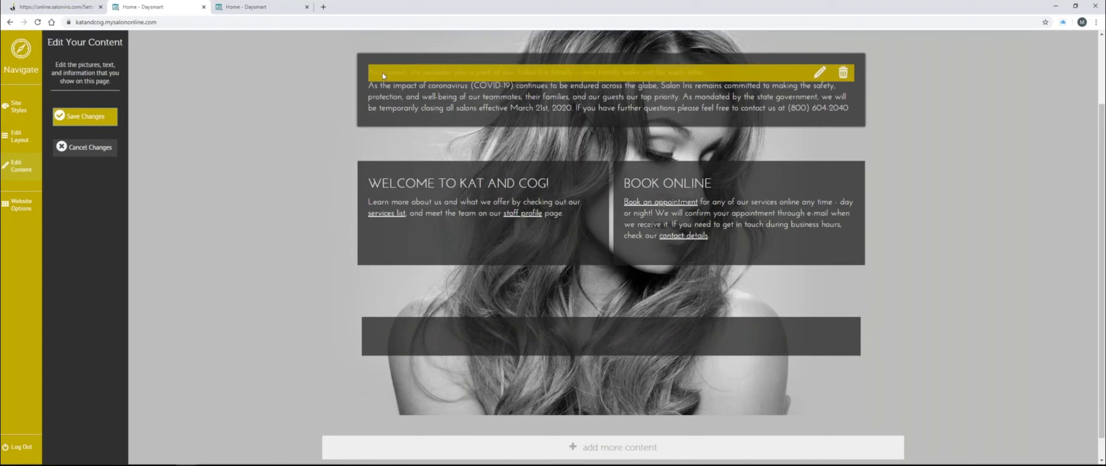
left_click(90, 148)
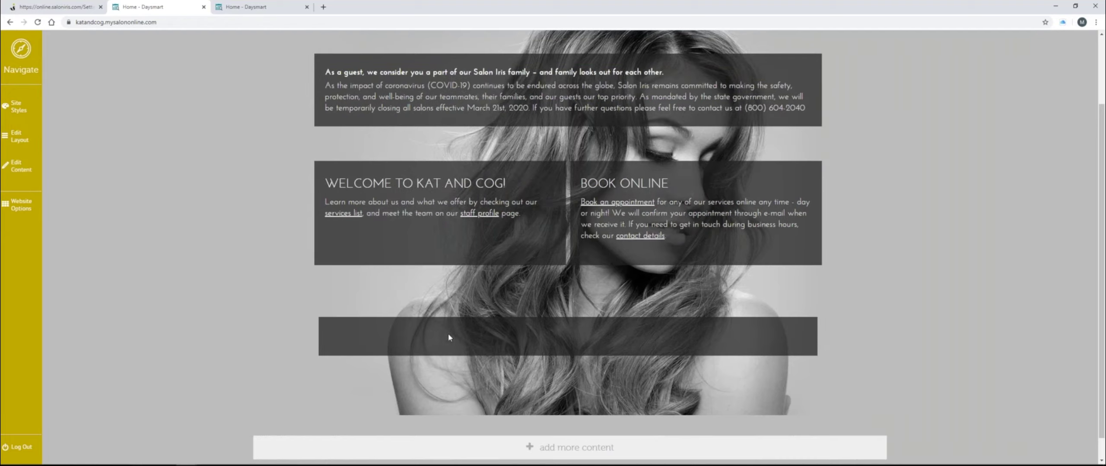
- In Edit Layout, move the empty section above Welcome and delete it
left_click(19, 135)
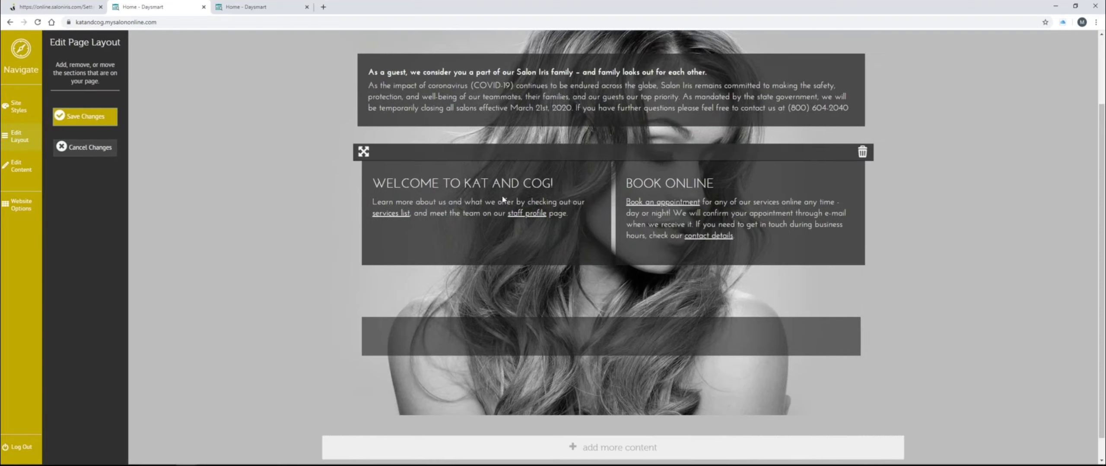
left_click_drag(365, 54, 368, 113)
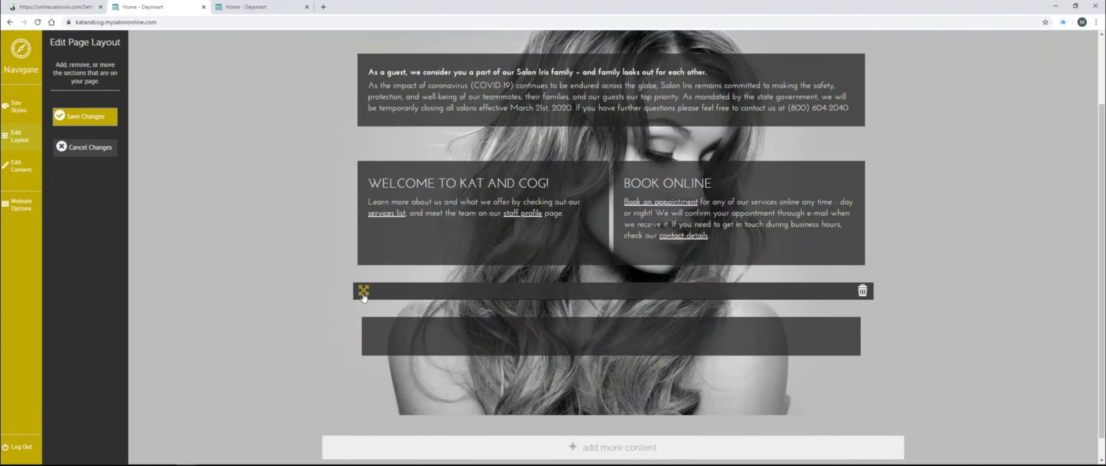
left_click_drag(363, 295, 400, 195)
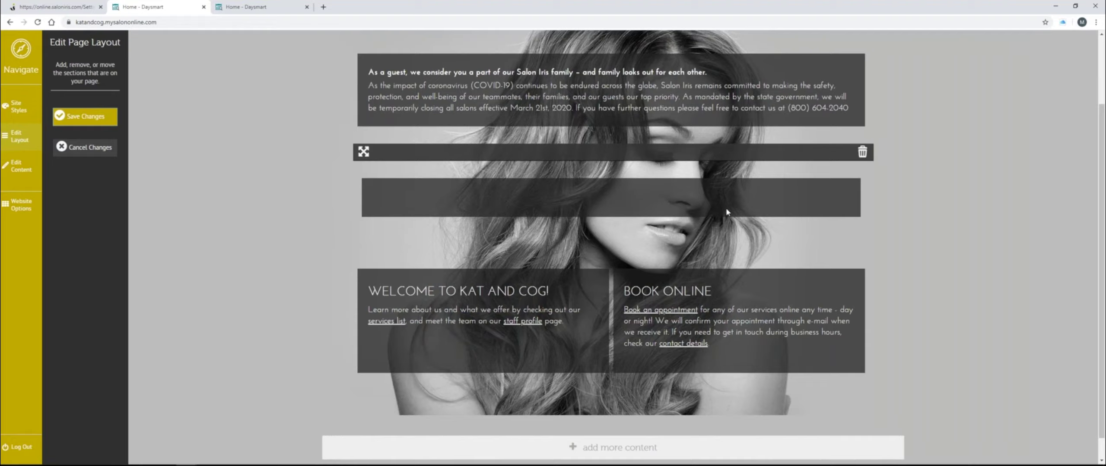
left_click(862, 152)
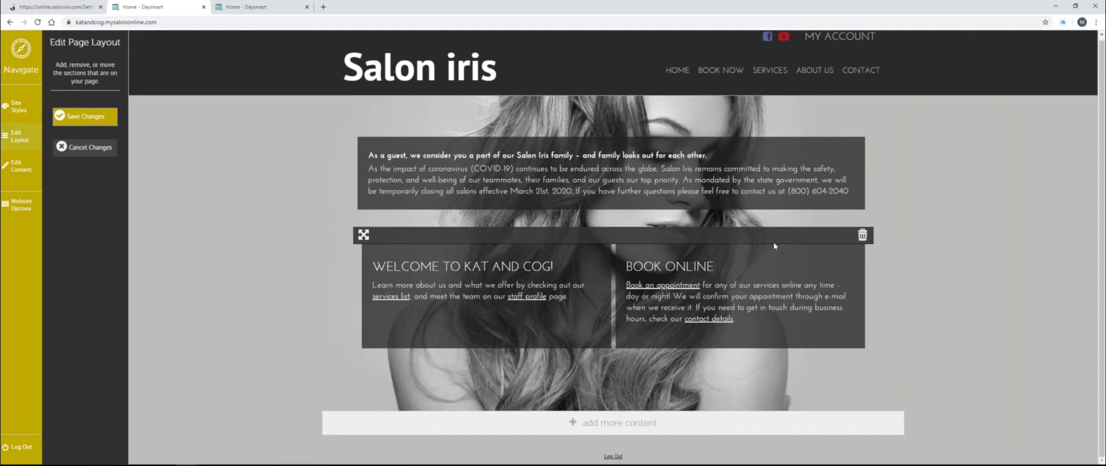
- Discard the unsaved layout changes
left_click(82, 153)
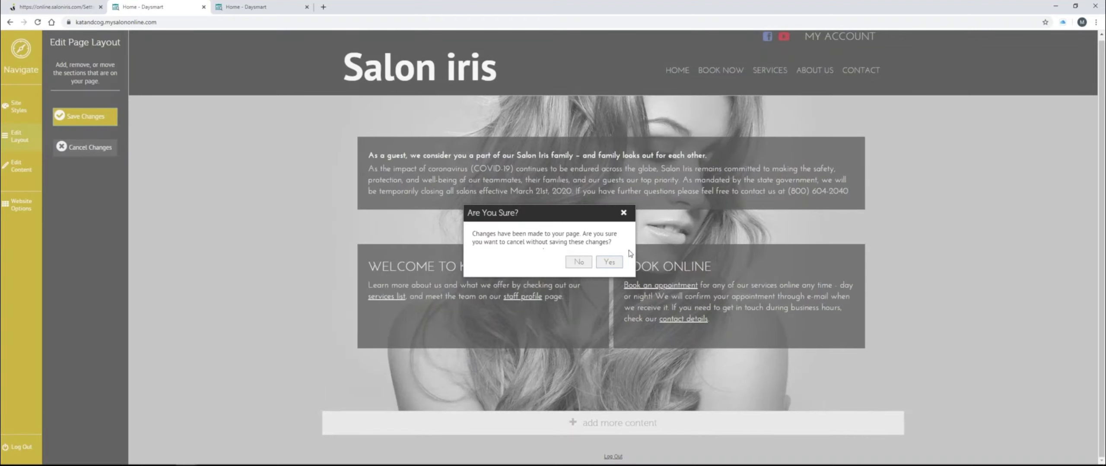
left_click(610, 262)
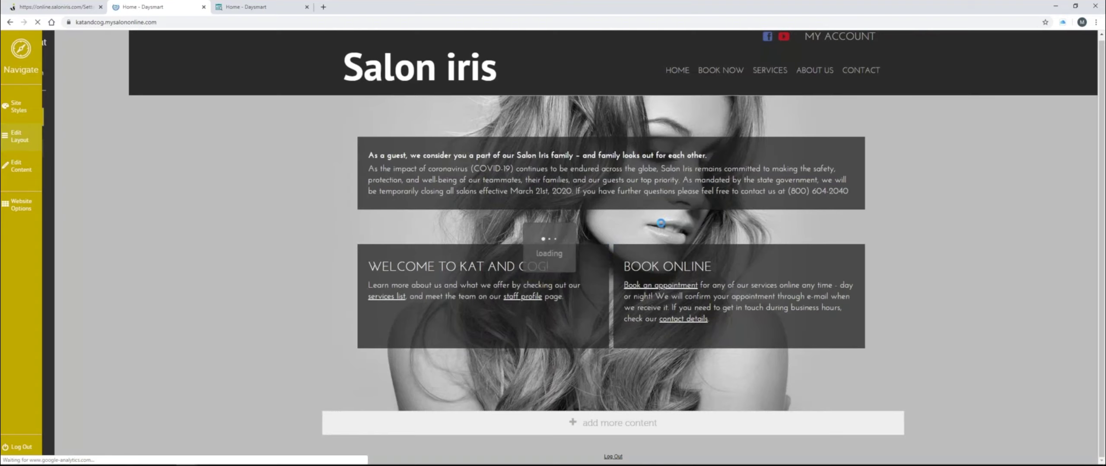
scroll(668, 233, "down", 3)
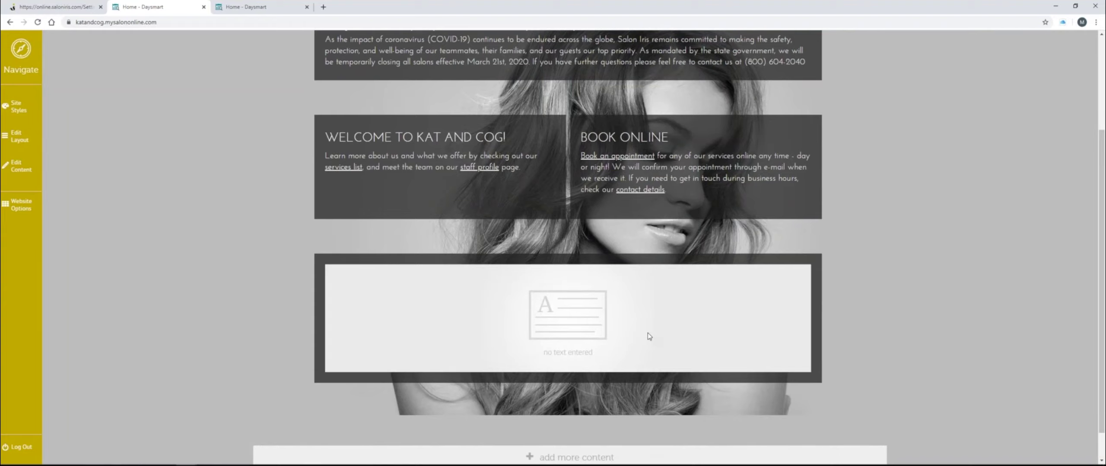
- Reopen the layout editor, delete the empty text section, and save the layout
left_click(15, 135)
mouse_move(776, 311)
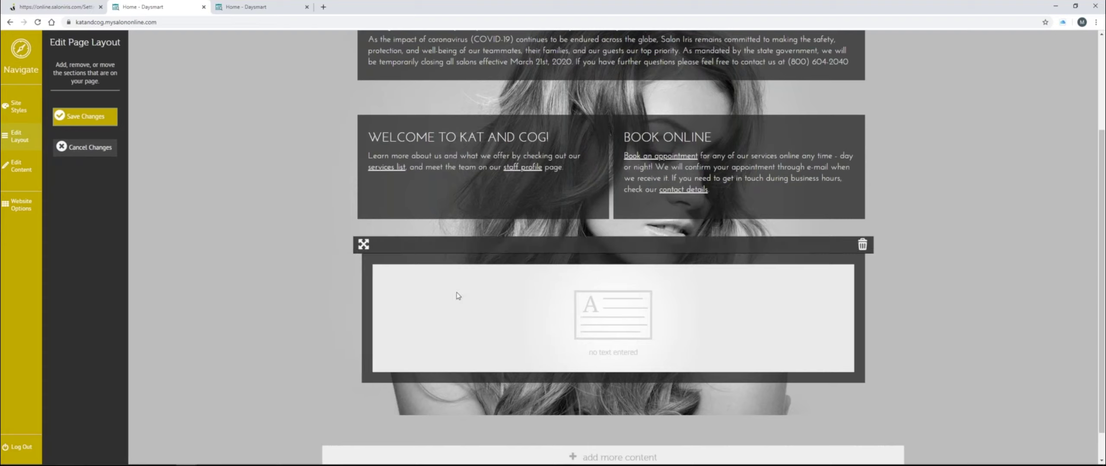
left_click(863, 245)
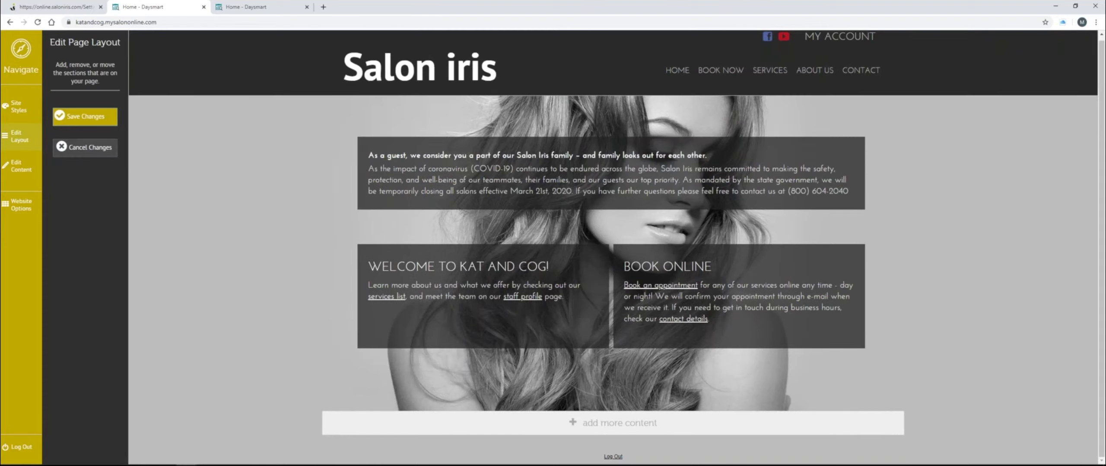
left_click(99, 116)
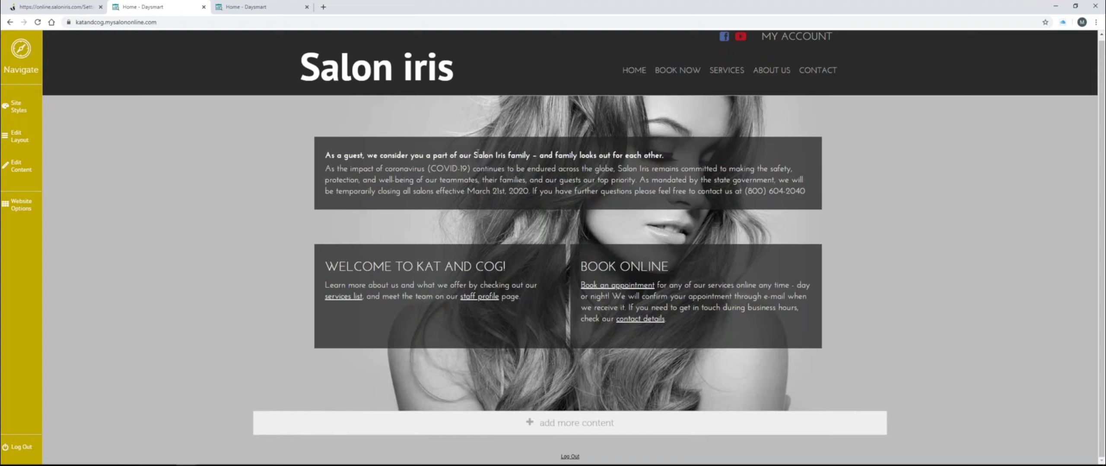
- Colour the COVID-19 notice's bold opening guest-family line red
left_click(31, 174)
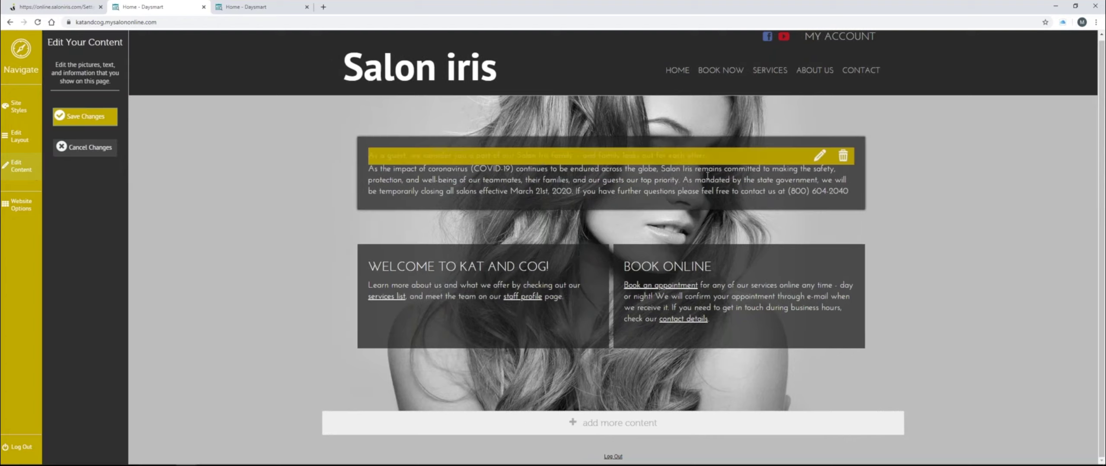
left_click(820, 157)
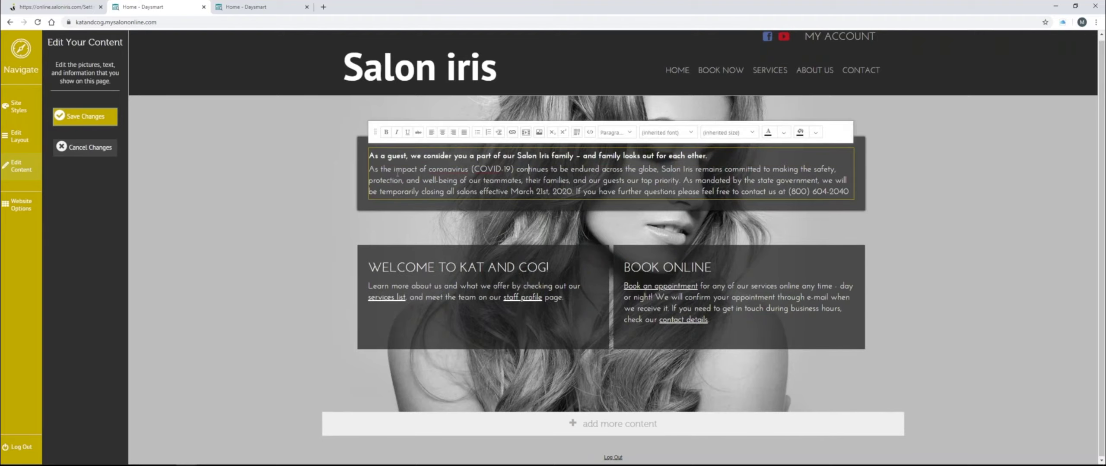
left_click(768, 192)
left_click_drag(711, 158, 368, 156)
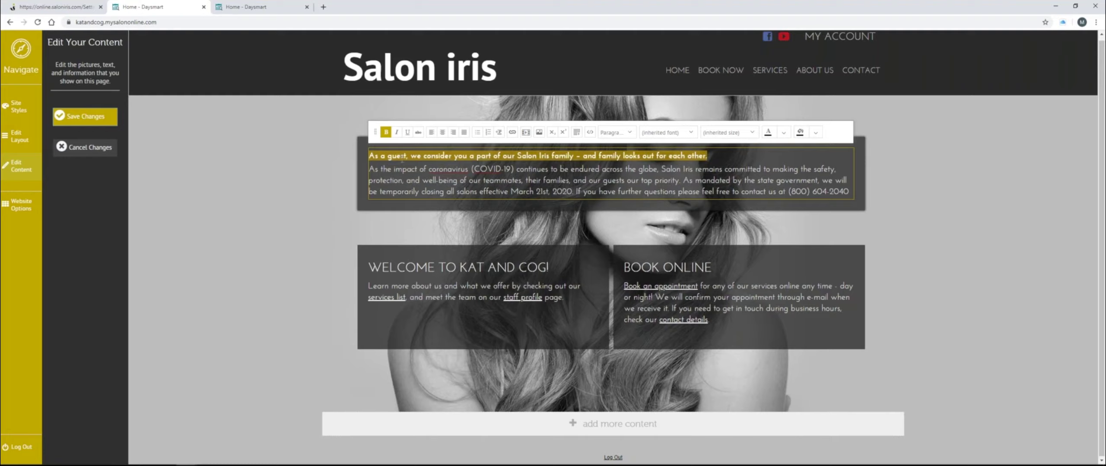
left_click(782, 135)
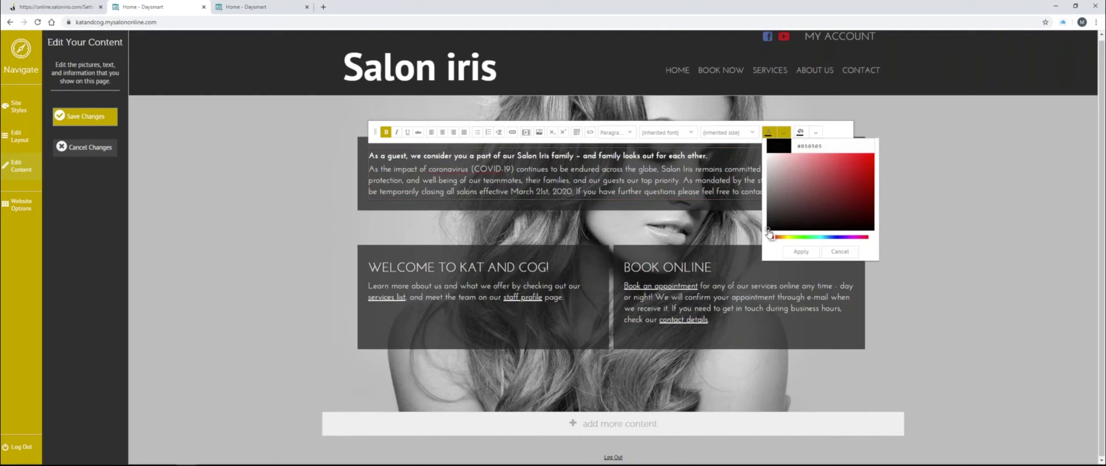
left_click(868, 161)
left_click_drag(868, 162, 870, 163)
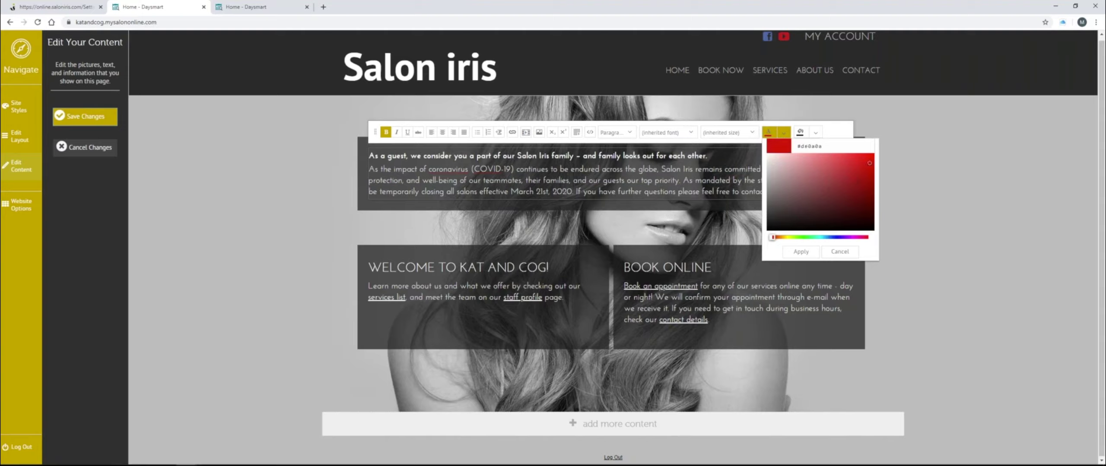
left_click(808, 254)
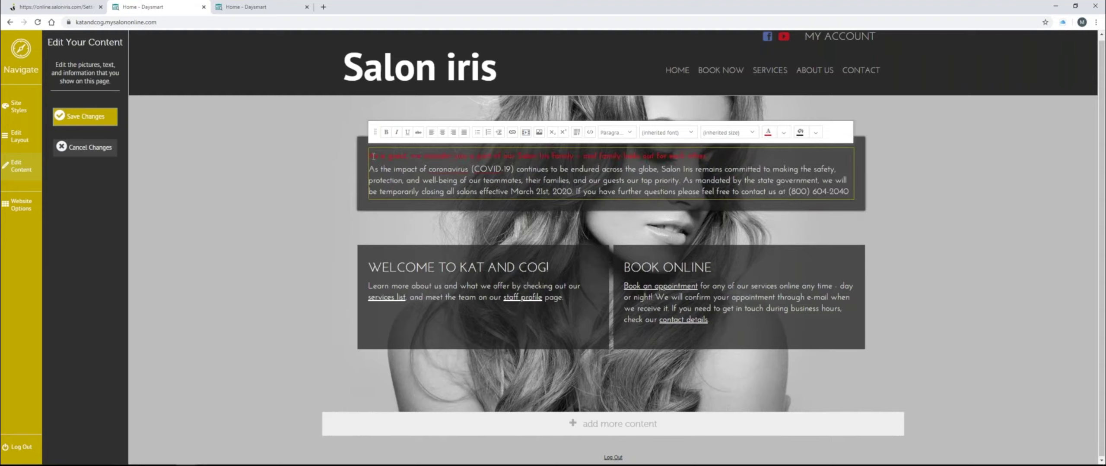
- Add a new line after the phone number reading 'More information please reach us on facebook' and select 'facebook'
left_click_drag(372, 156, 711, 158)
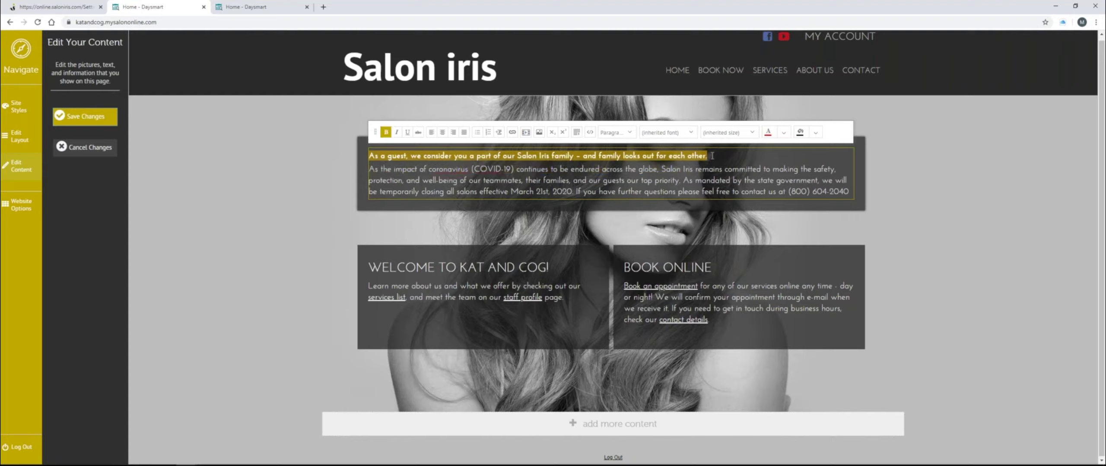
left_click(696, 180)
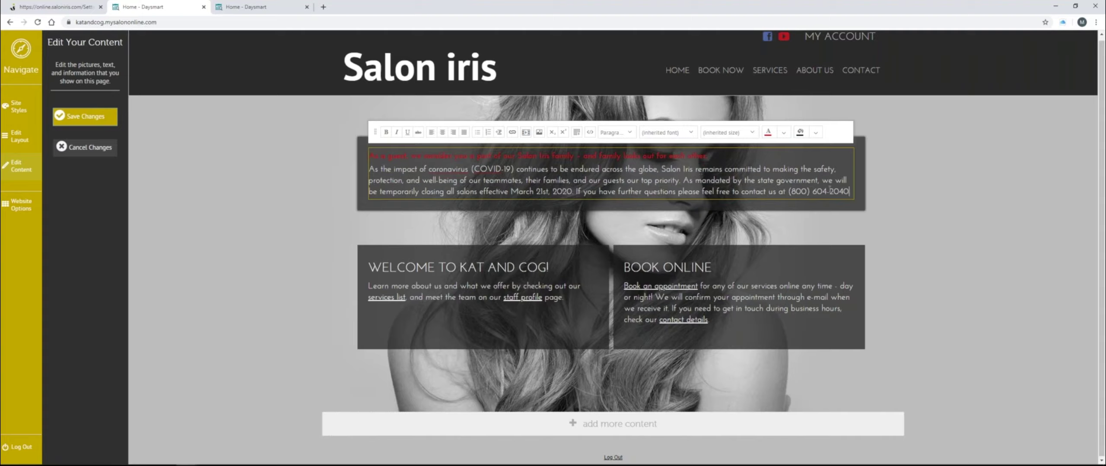
key("End")
key("Return")
type("More info")
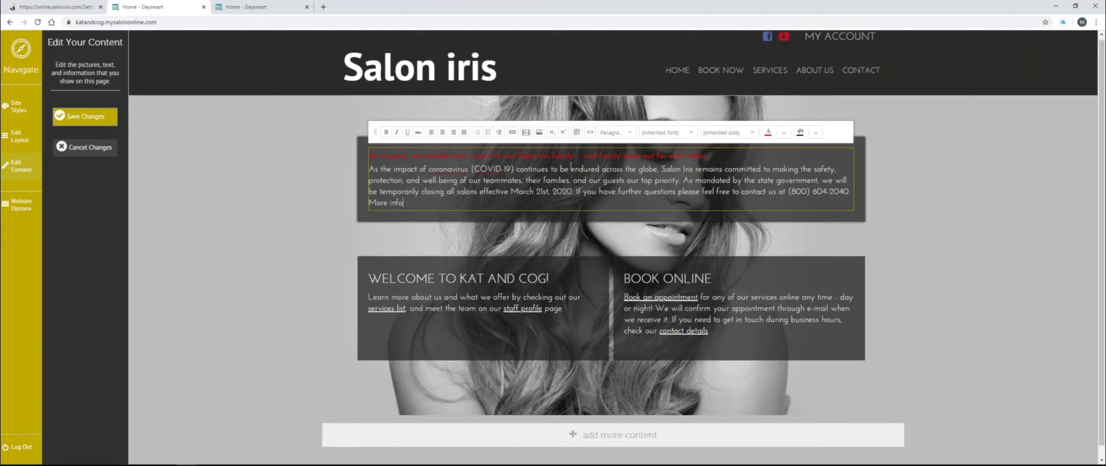
type("rmation please reach us on facebook")
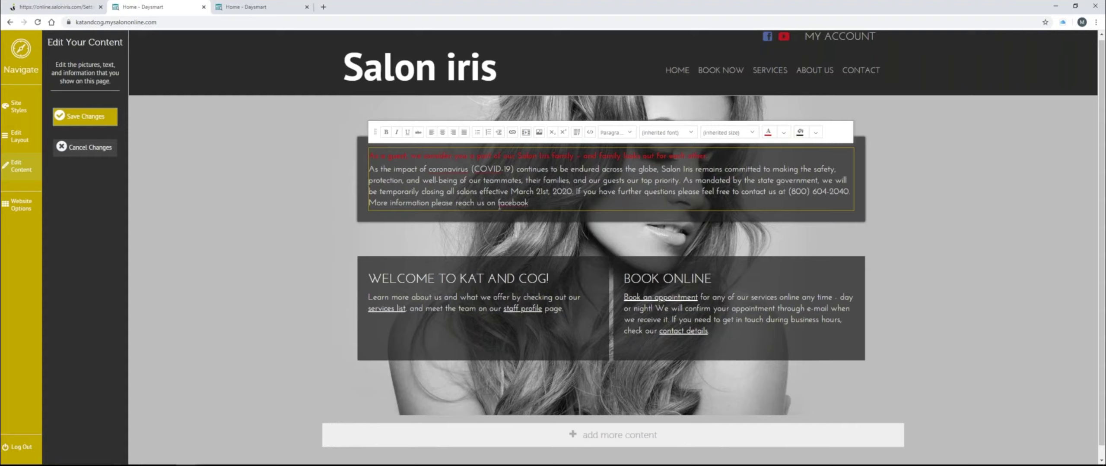
left_click_drag(499, 205, 531, 202)
- Link the word 'facebook' to the web address 'faeccebook.com/saloniris'
left_click(512, 133)
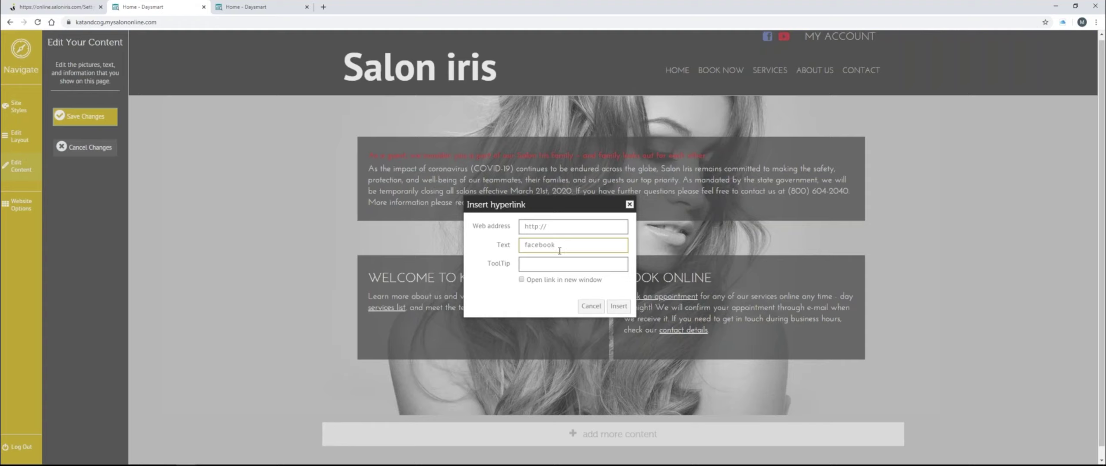
left_click(561, 229)
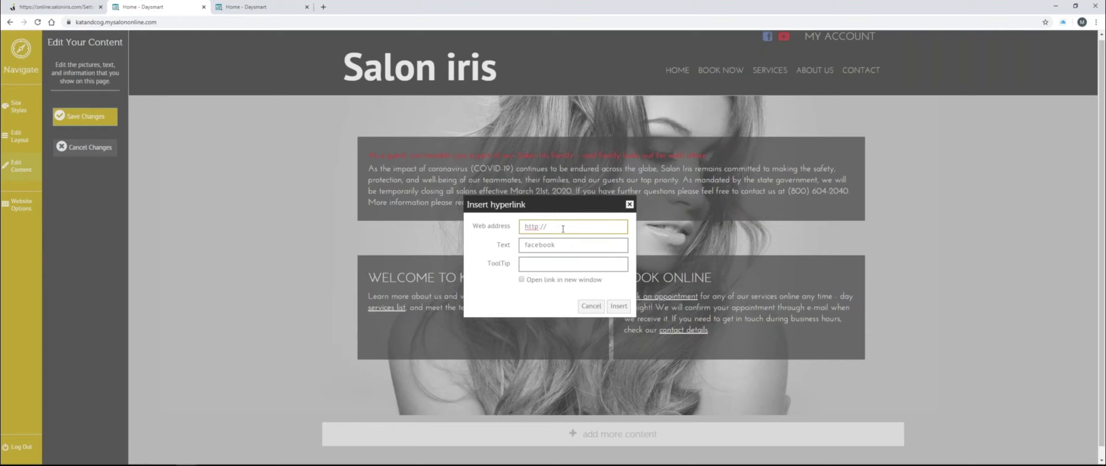
type("faec")
type("cebook.com")
type("/saloniris")
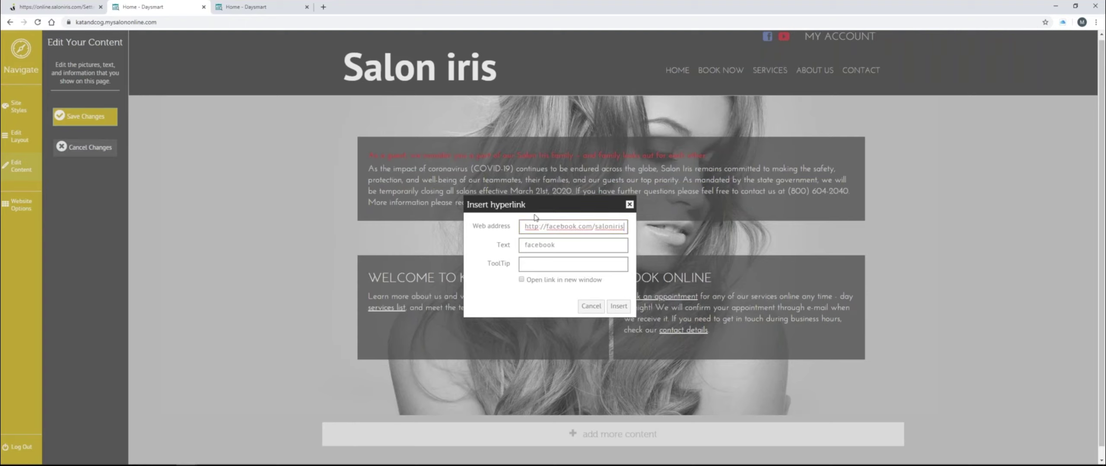
left_click(622, 307)
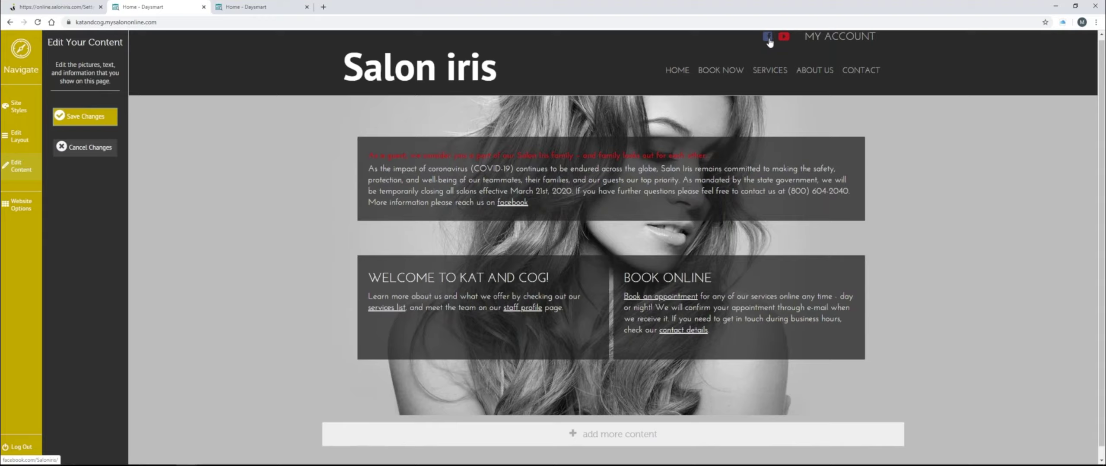
- Open the Salon Iris Software Facebook page from the header icon, then return to the editor
left_click(768, 37)
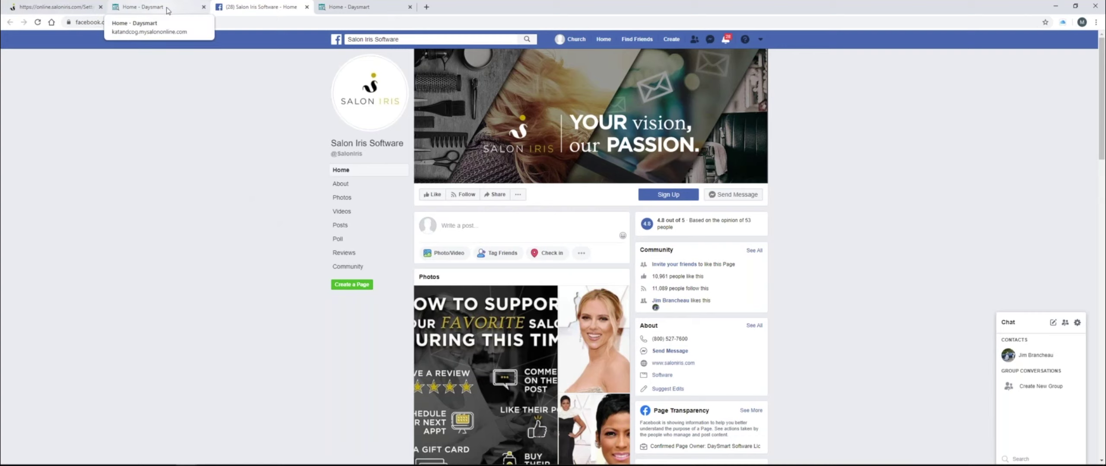
left_click(181, 11)
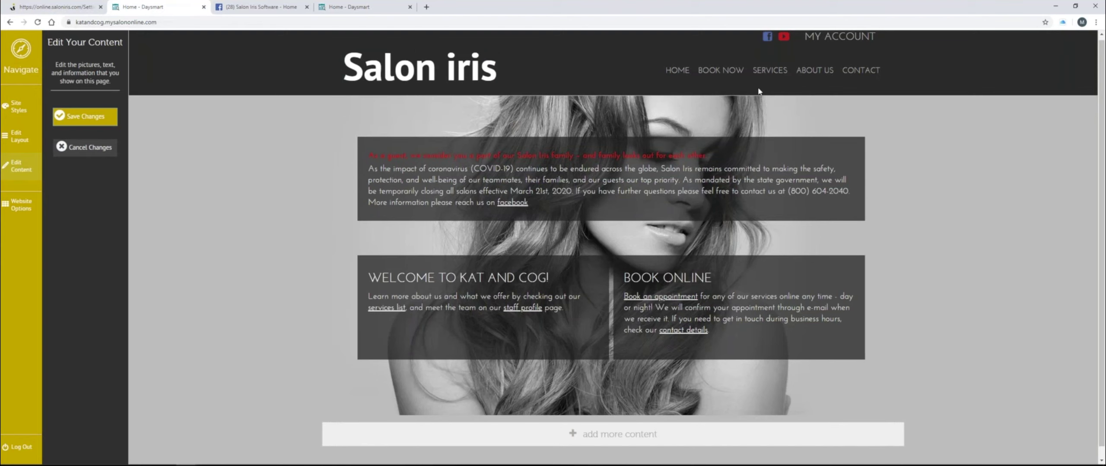
- Open the Salon Iris Software YouTube channel from the header icon, then return to the editor
left_click(784, 37)
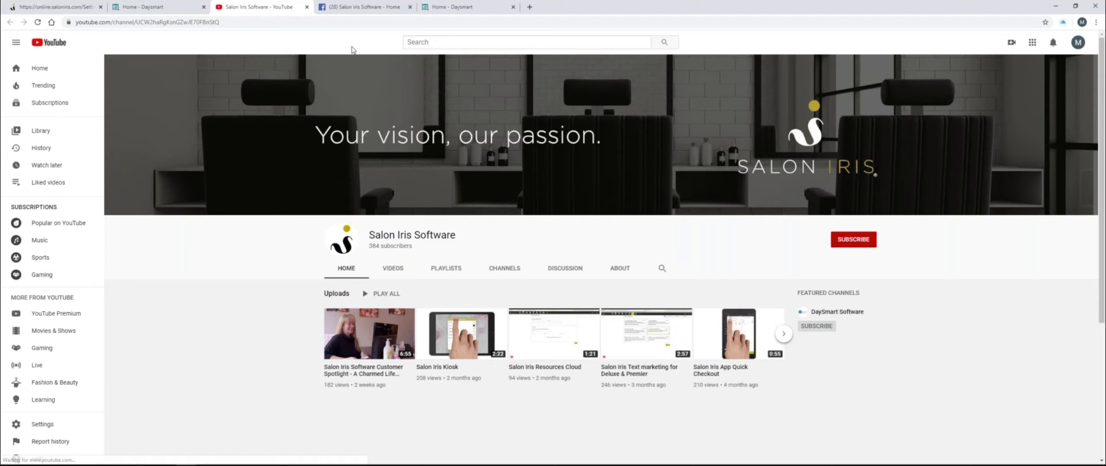
left_click(175, 11)
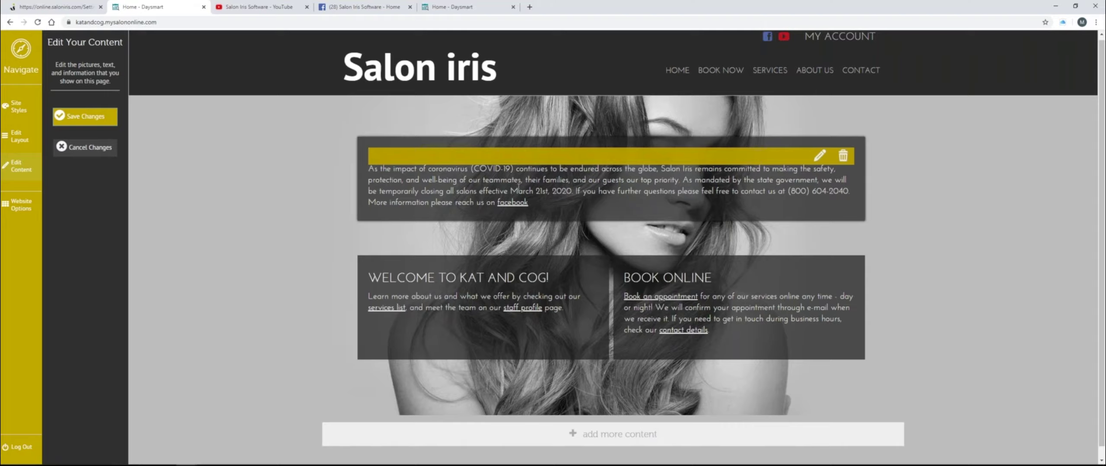
- Follow the BOOK NOW navigation link, triggering the Leave site? warning
left_click(715, 76)
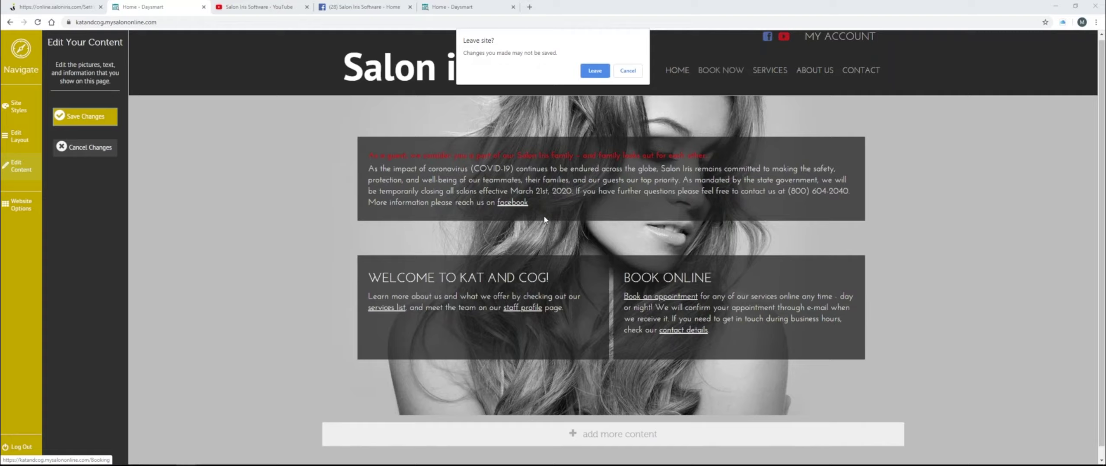
- Leave the home page without saving and start editing the booking page's content
left_click(598, 72)
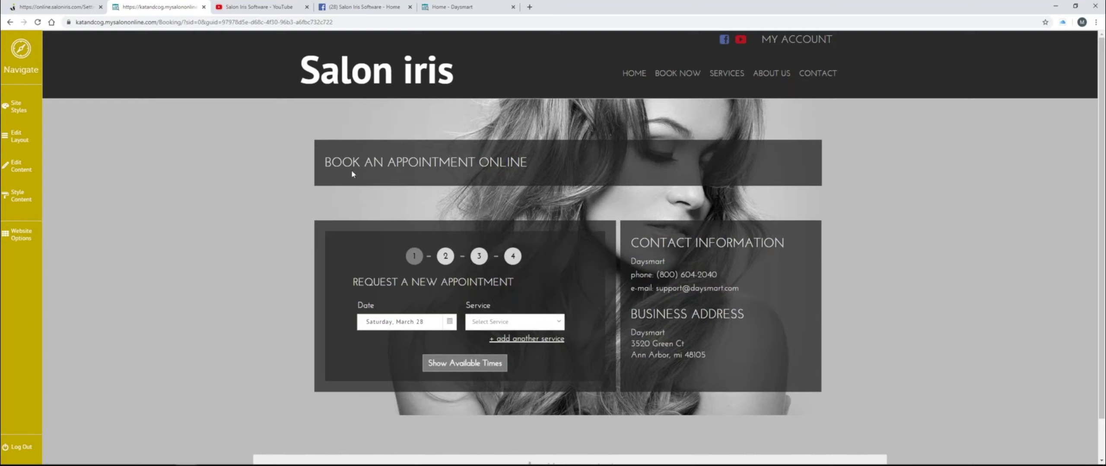
left_click(26, 175)
left_click(819, 160)
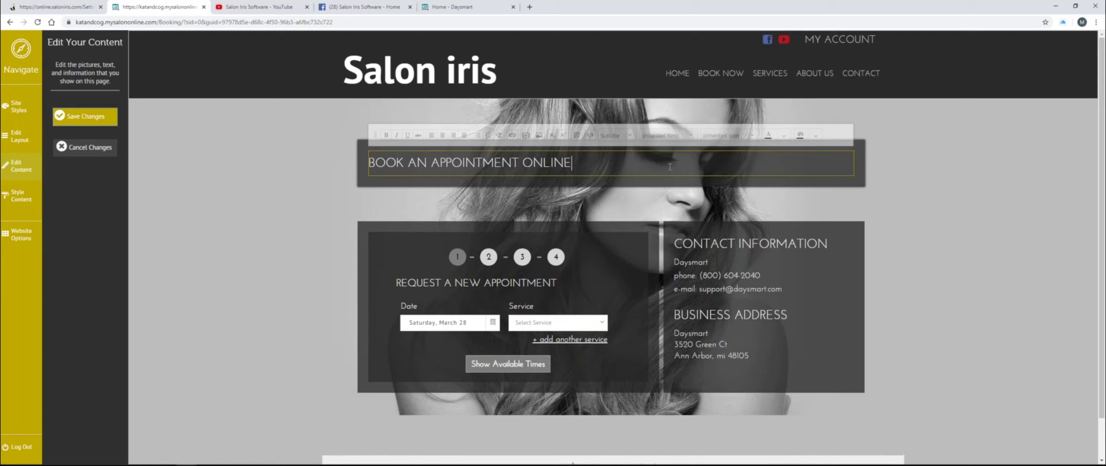
left_click_drag(571, 163, 368, 165)
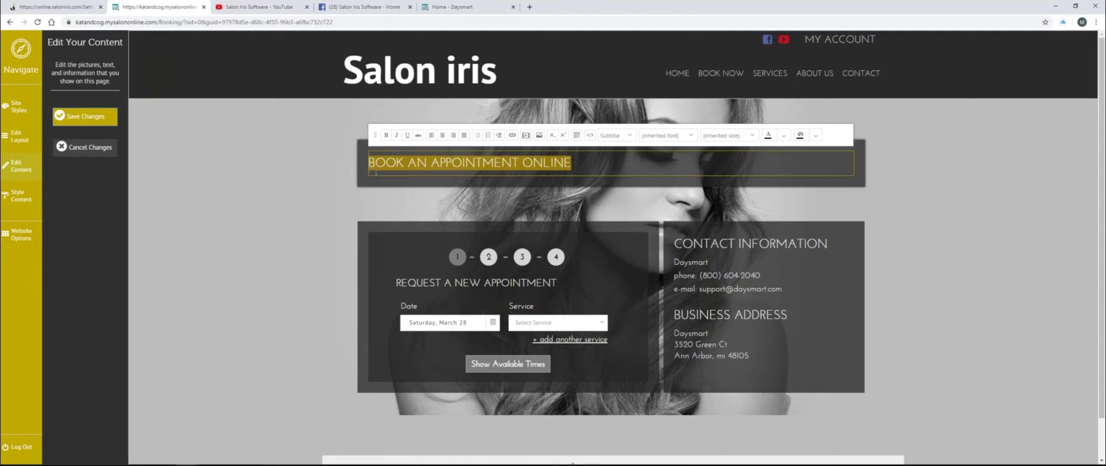
left_click(80, 150)
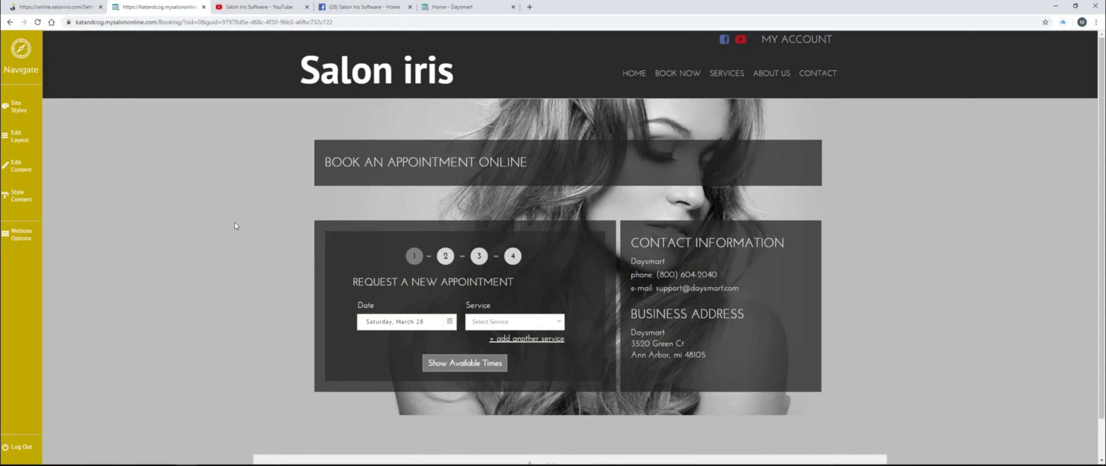
- Go to Website Options from the yellow left sidebar
left_click(25, 233)
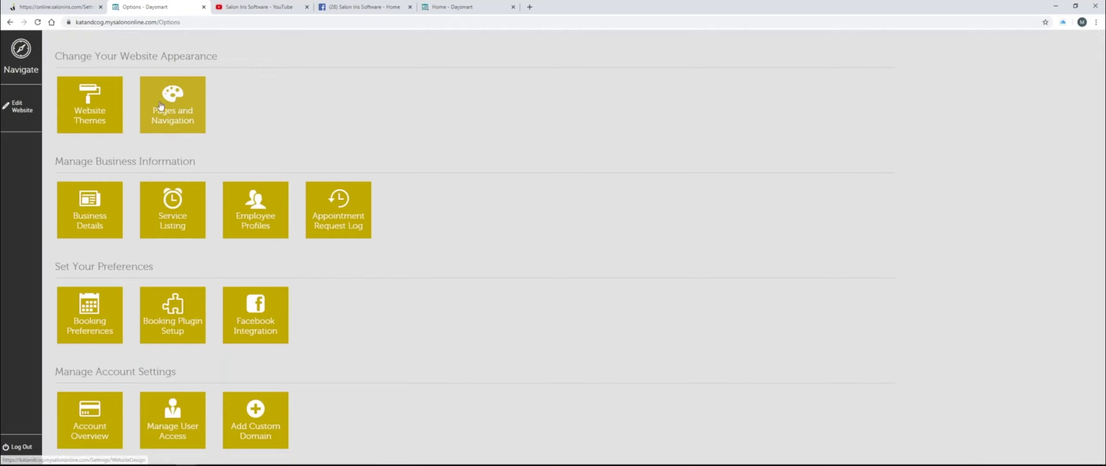
- In Pages and Navigation, set Booking's Visible to Public to No and save
left_click(191, 114)
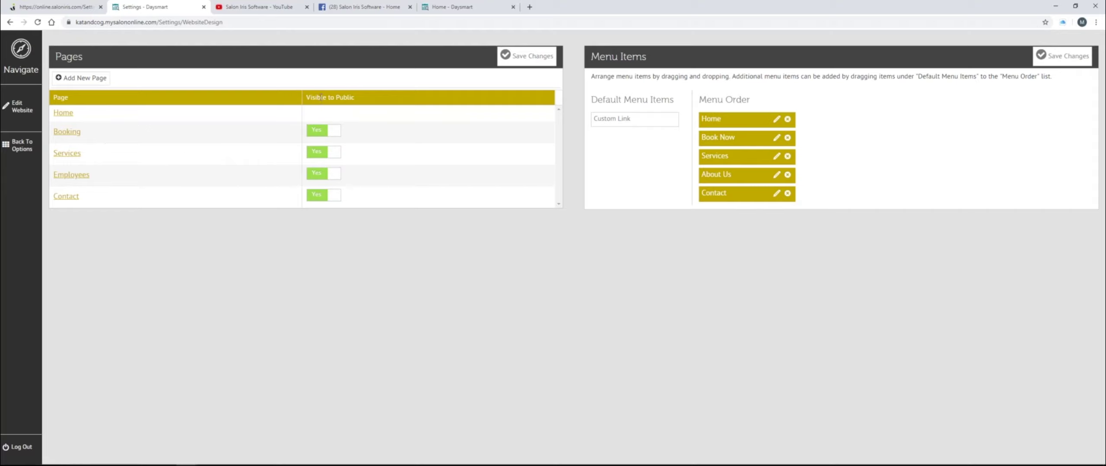
left_click(337, 134)
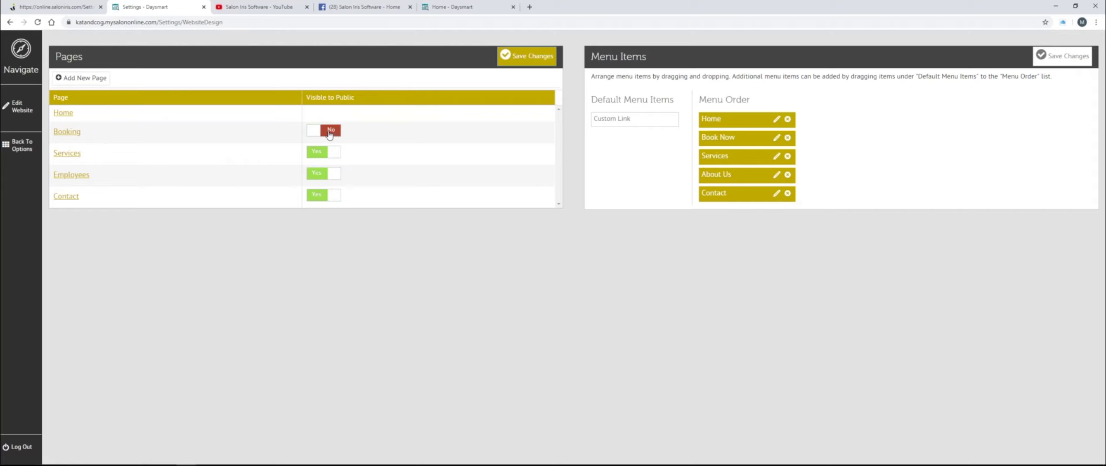
left_click(529, 61)
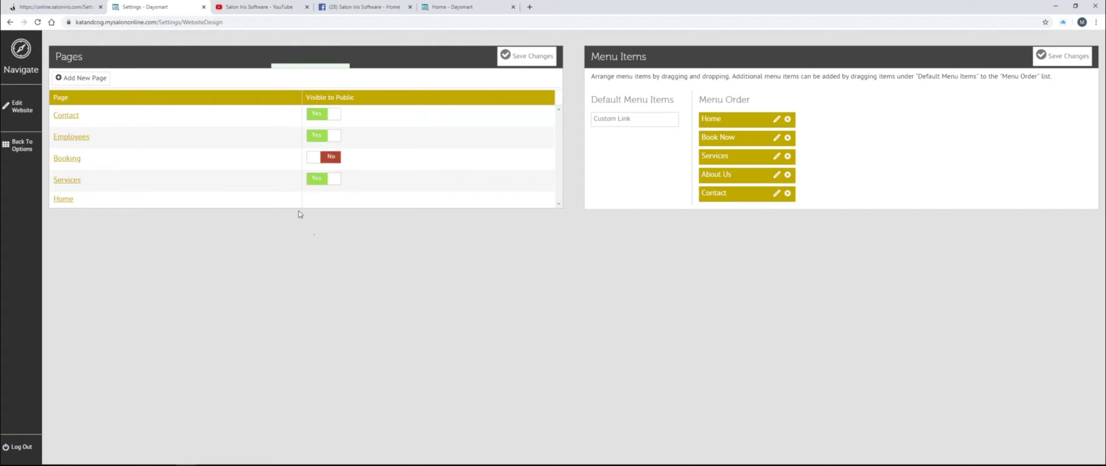
- Test the home page's Book an appointment link, then return to HOME
left_click(33, 114)
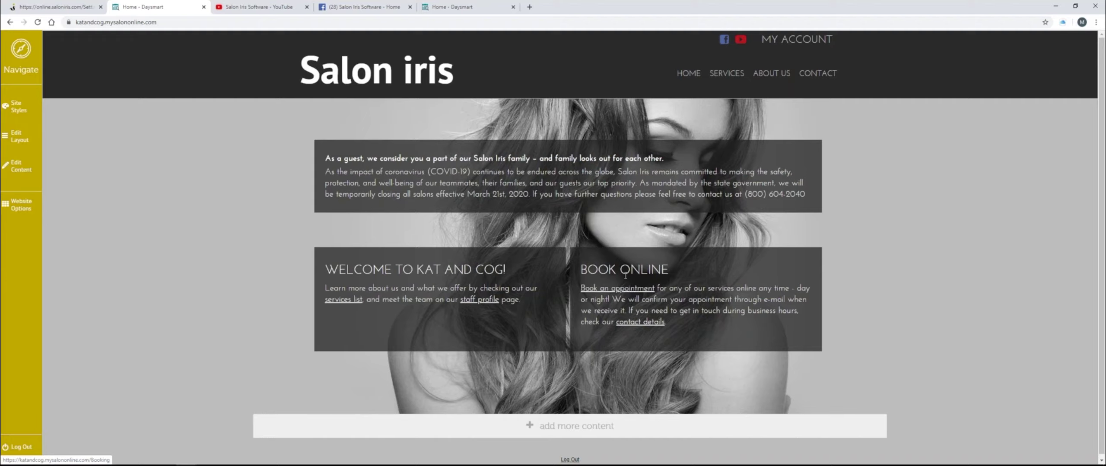
left_click_drag(580, 270, 663, 271)
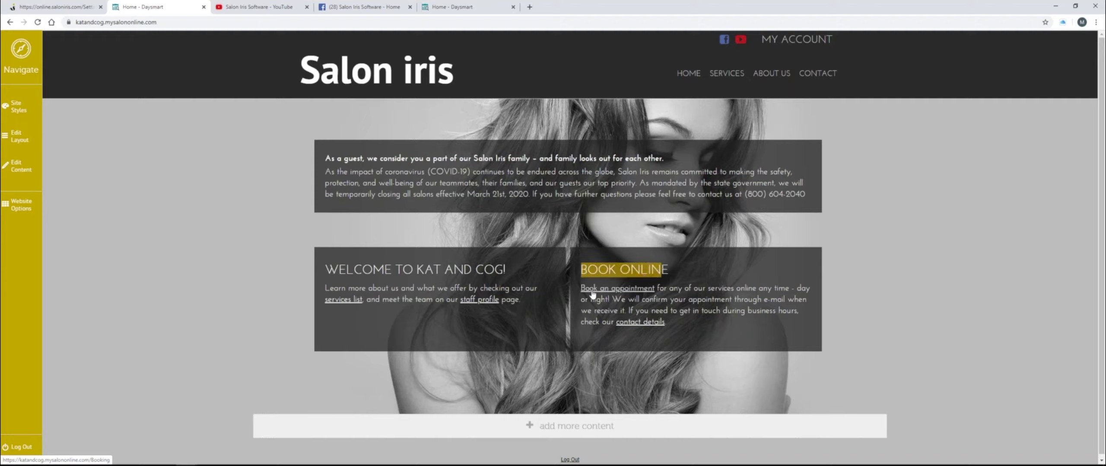
left_click(617, 293)
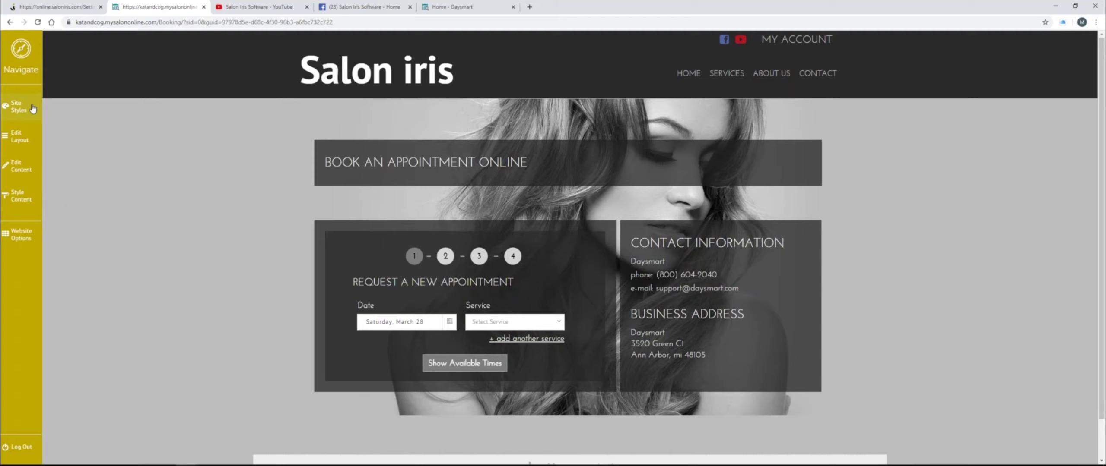
left_click(693, 74)
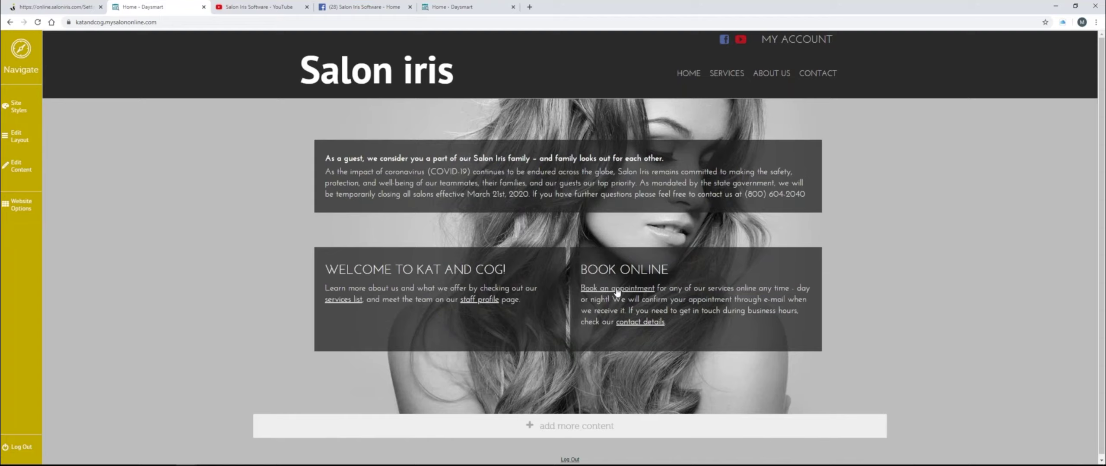
- Remove the hyperlink from 'Book an appointment' in the BOOK ONLINE block and save
left_click(30, 170)
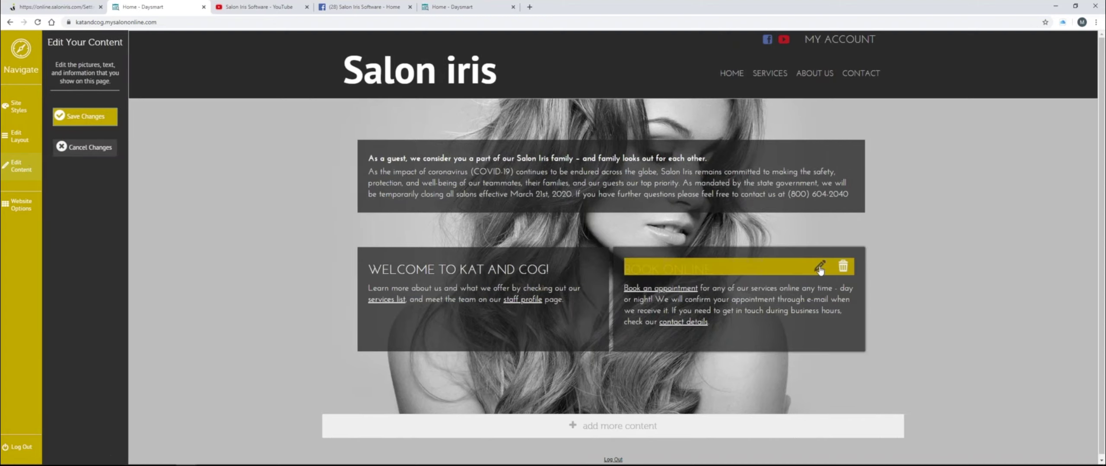
left_click(820, 267)
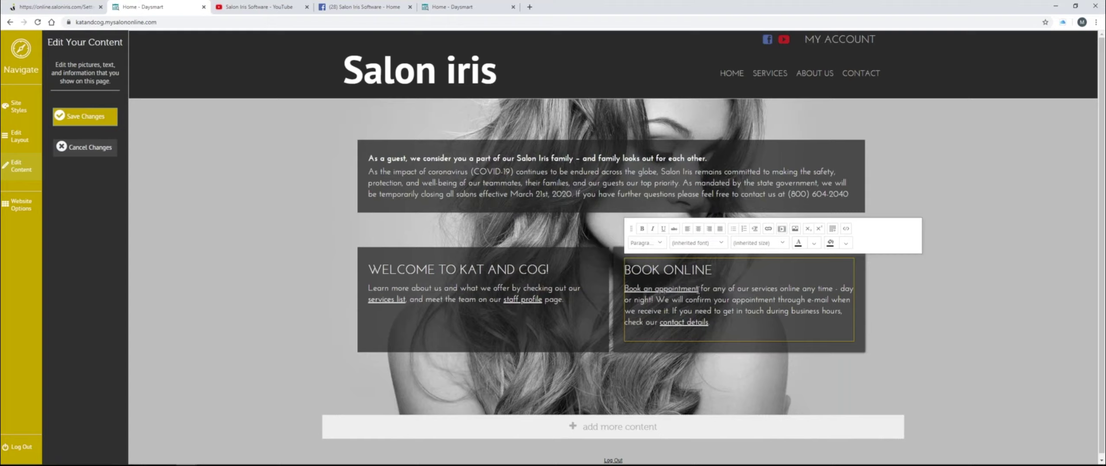
left_click_drag(699, 289, 624, 289)
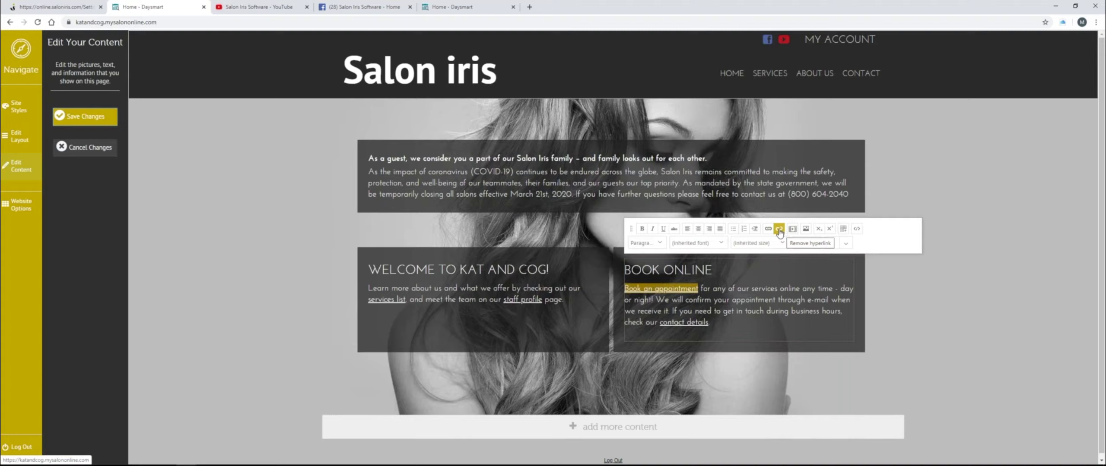
left_click(779, 230)
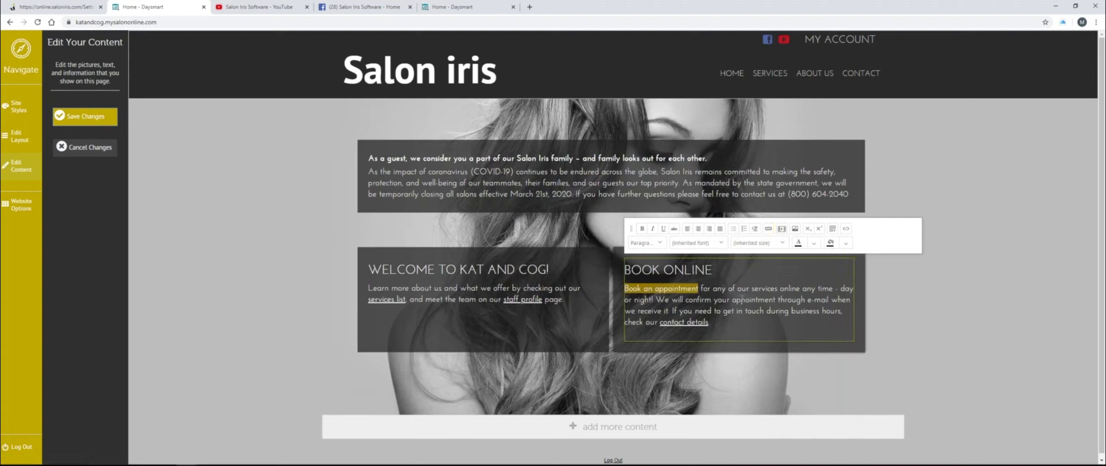
left_click(92, 123)
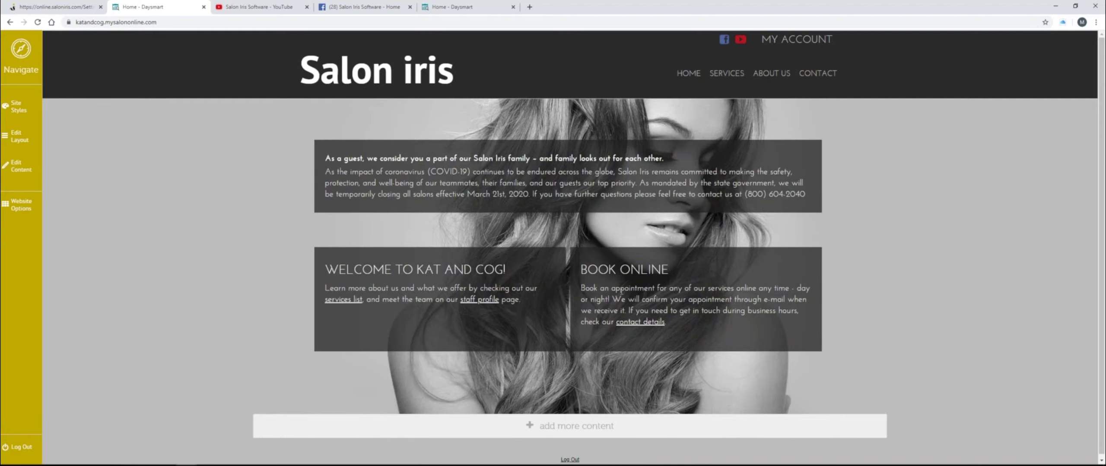
- Make the Booking page visible to the public again and save the change
left_click_drag(655, 288, 579, 289)
left_click(25, 211)
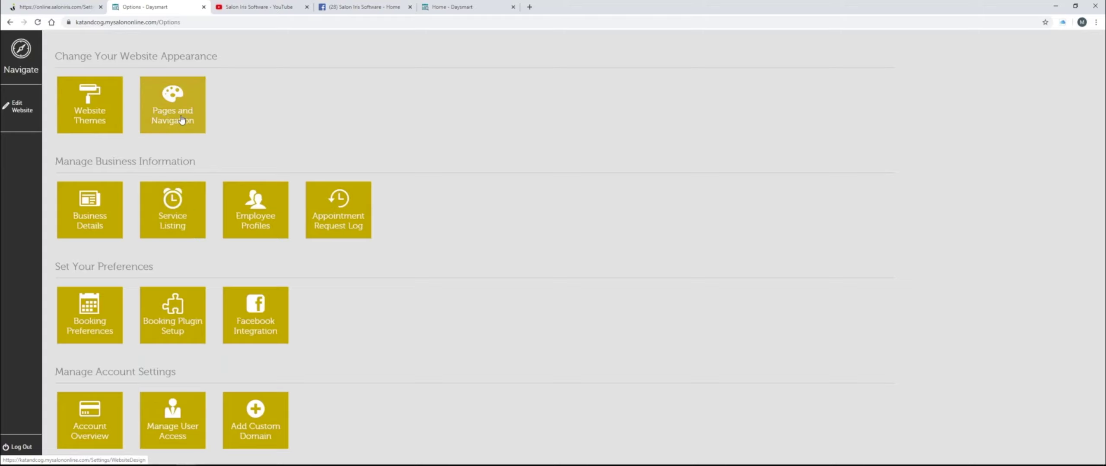
left_click(182, 120)
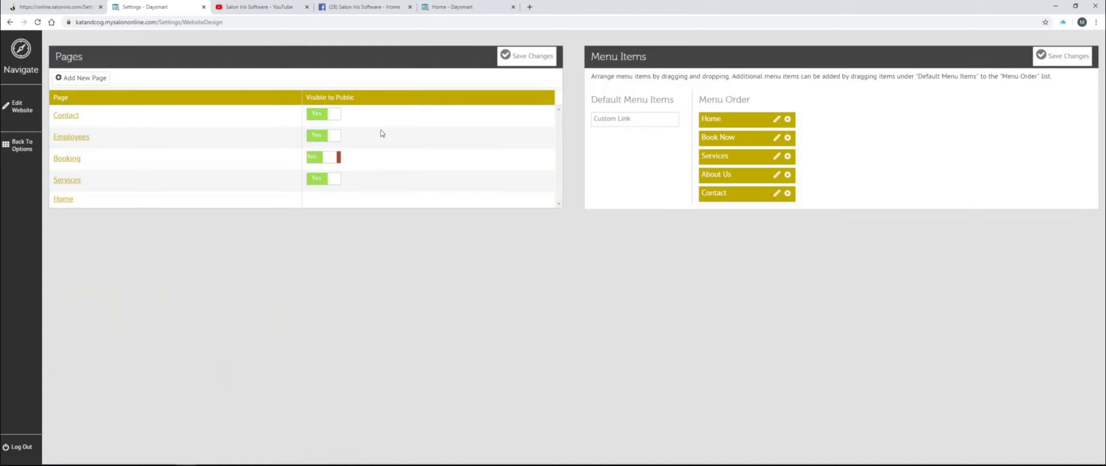
left_click(528, 57)
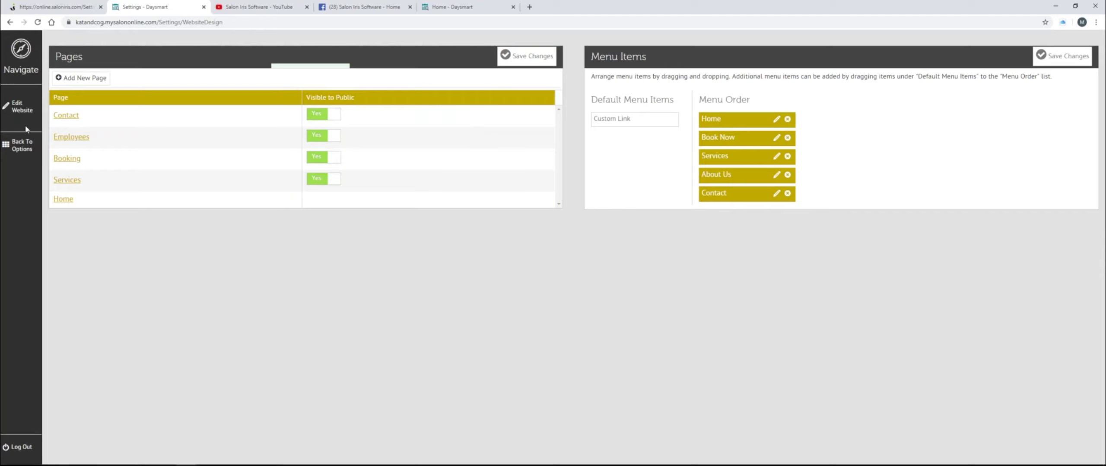
- Check that BOOK NOW in the site menu opens the appointment form
left_click(24, 108)
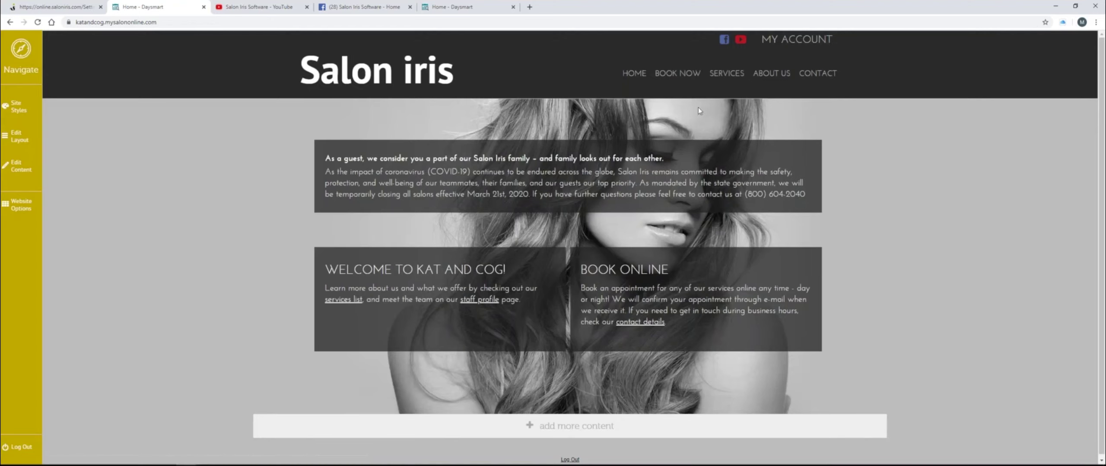
left_click(688, 75)
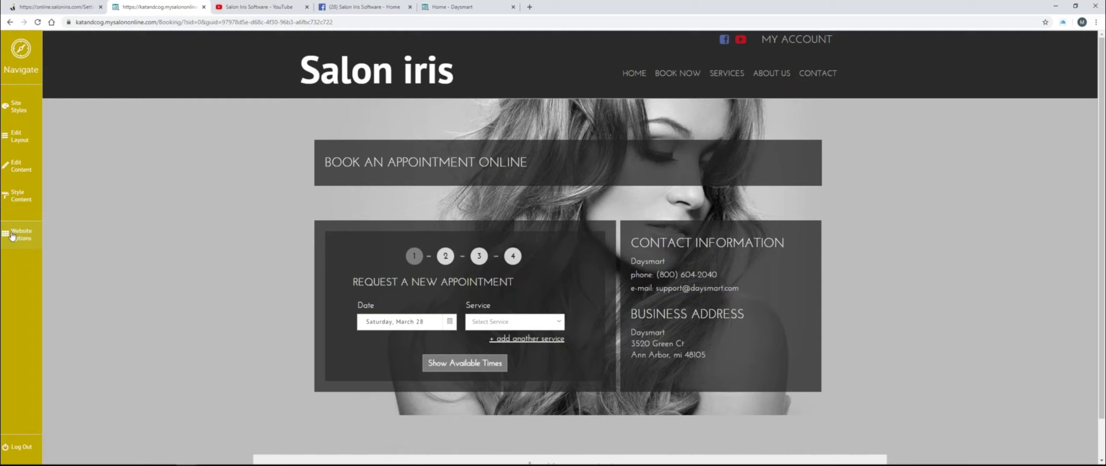
left_click(15, 235)
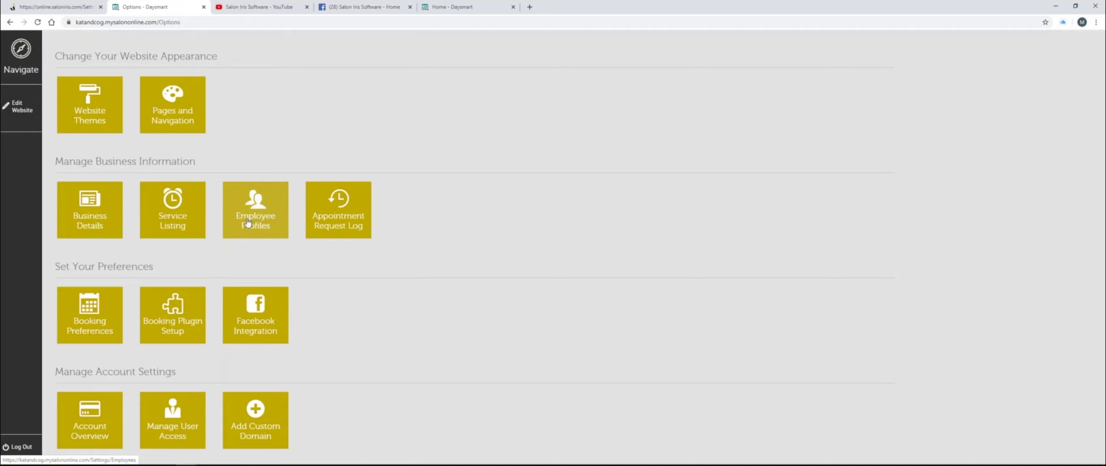
- Open the employee online profiles list and hide all four employees from the website
left_click_drag(196, 162, 55, 162)
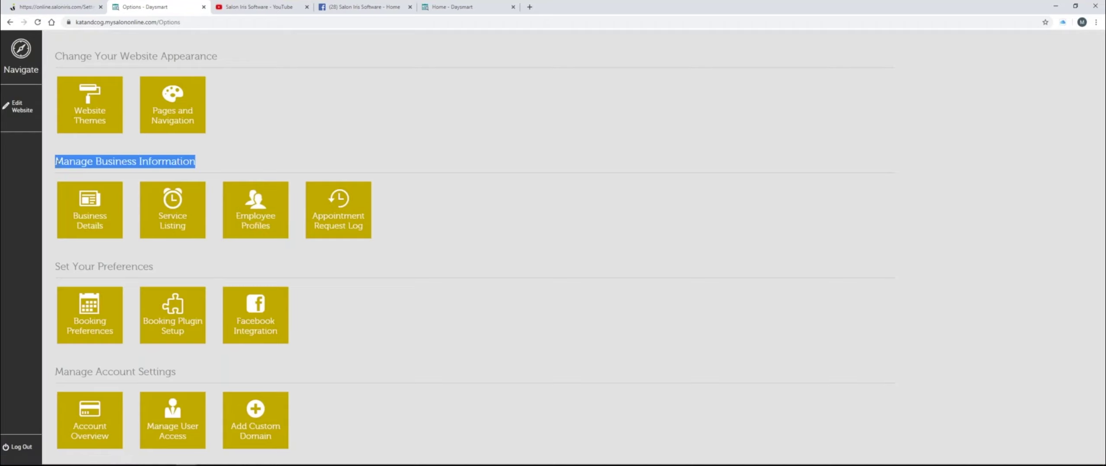
left_click(272, 206)
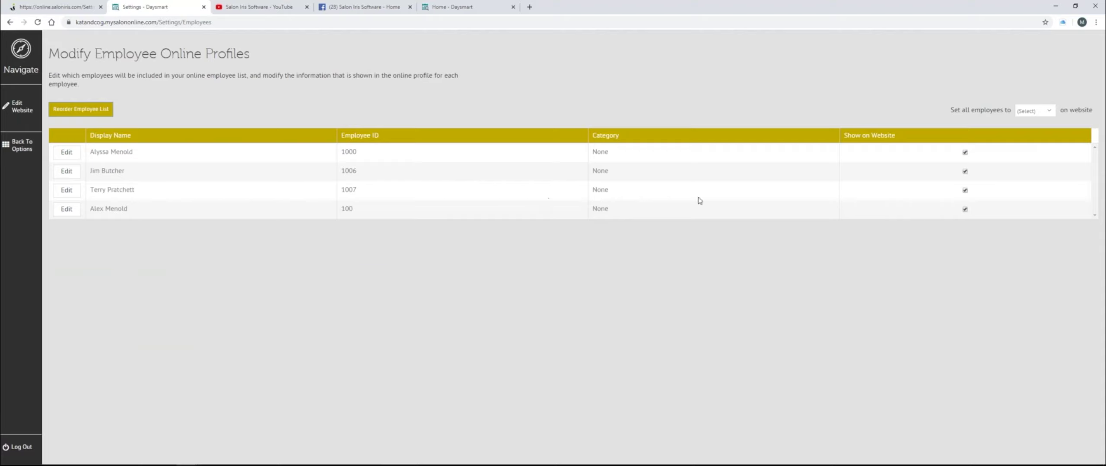
left_click(965, 153)
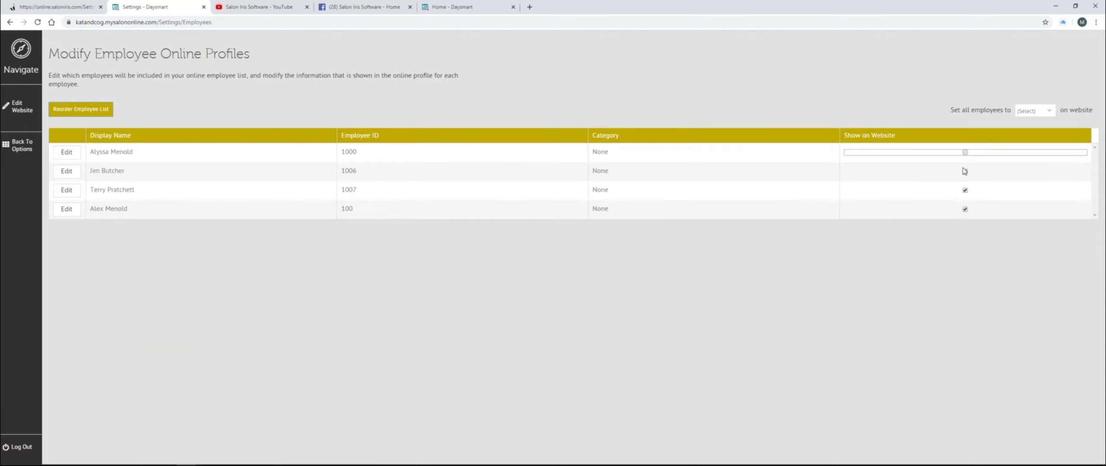
left_click(965, 173)
left_click(965, 191)
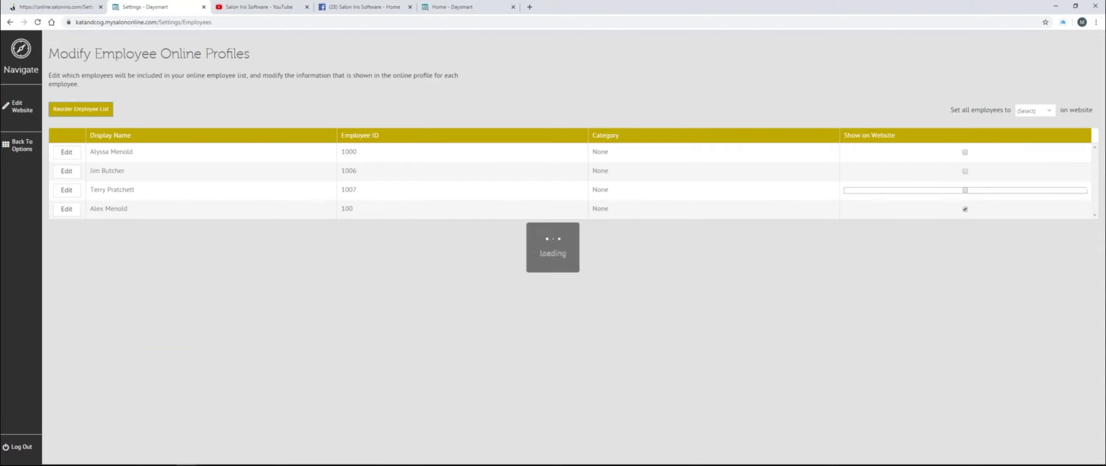
left_click(965, 210)
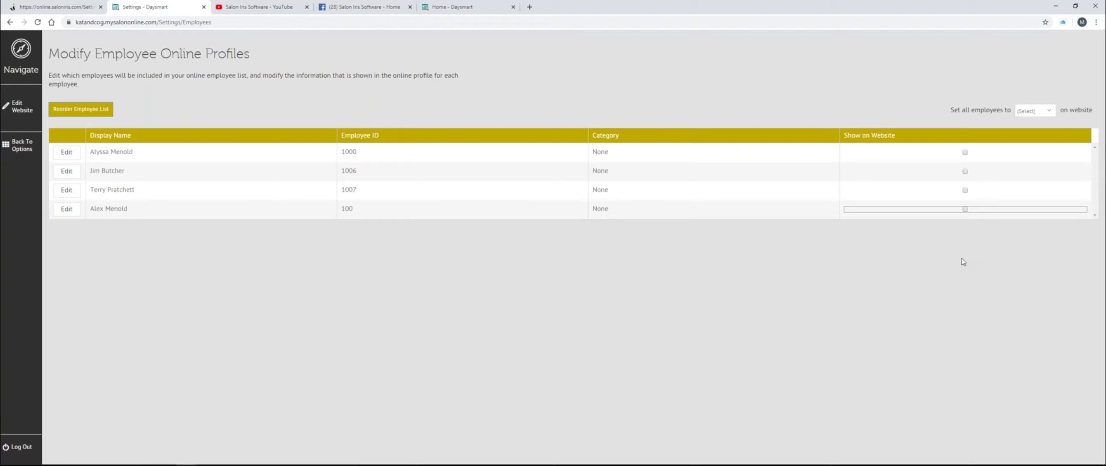
- Set all four employees back to show on the website
left_click(965, 153)
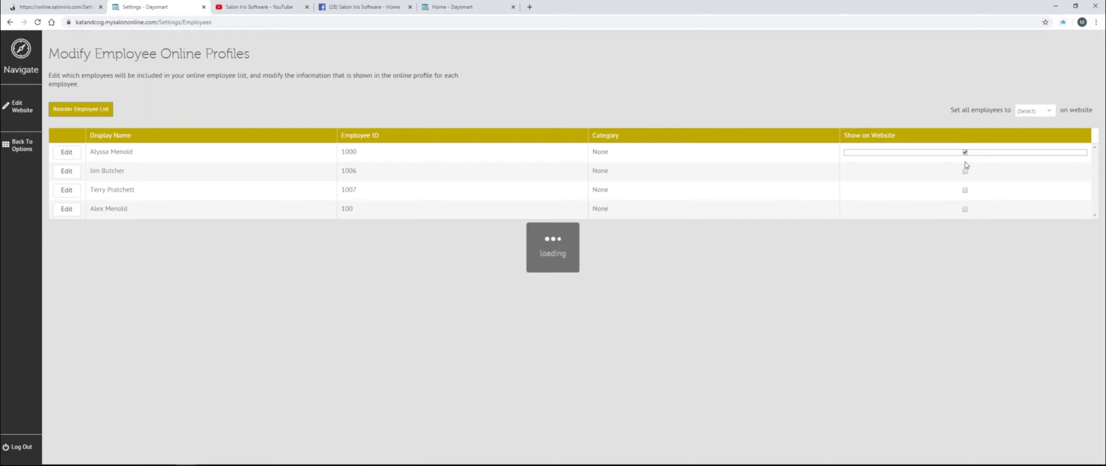
left_click(965, 171)
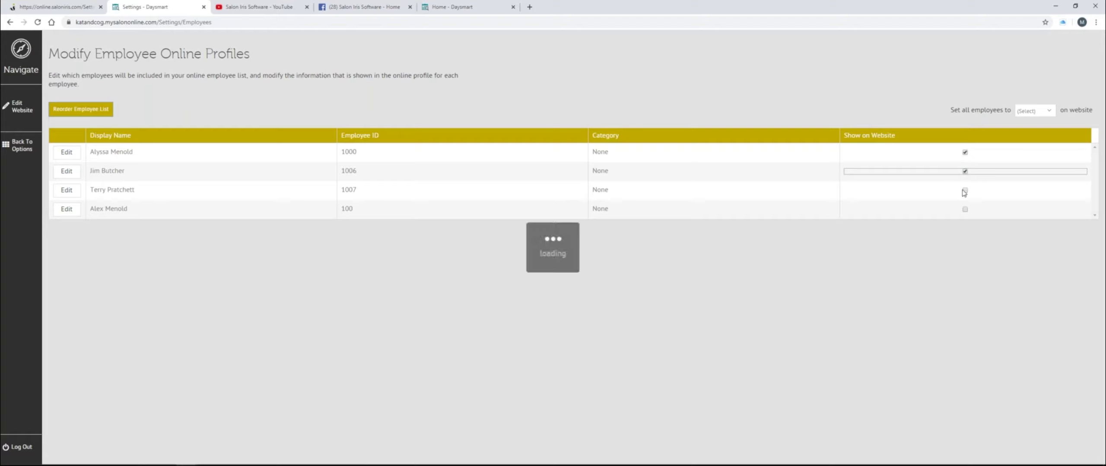
left_click(965, 190)
left_click(965, 210)
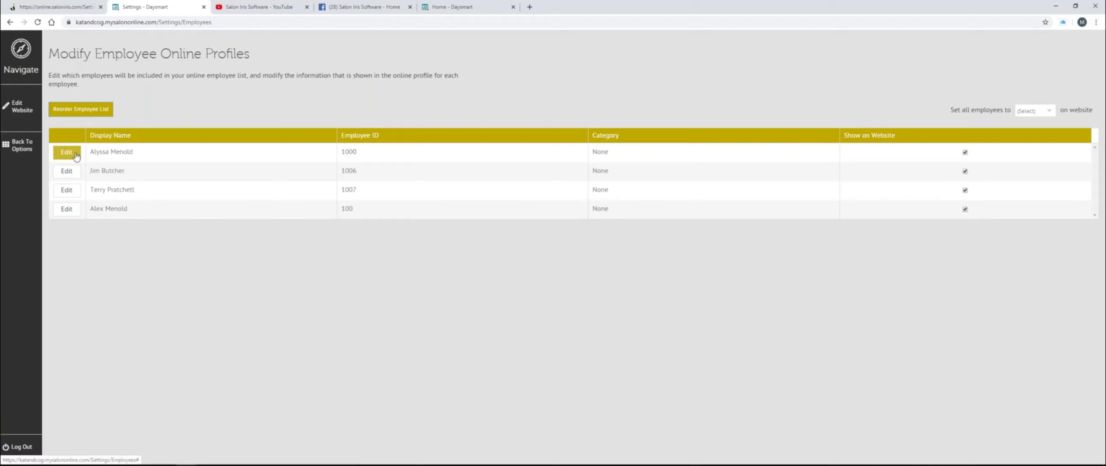
left_click(25, 113)
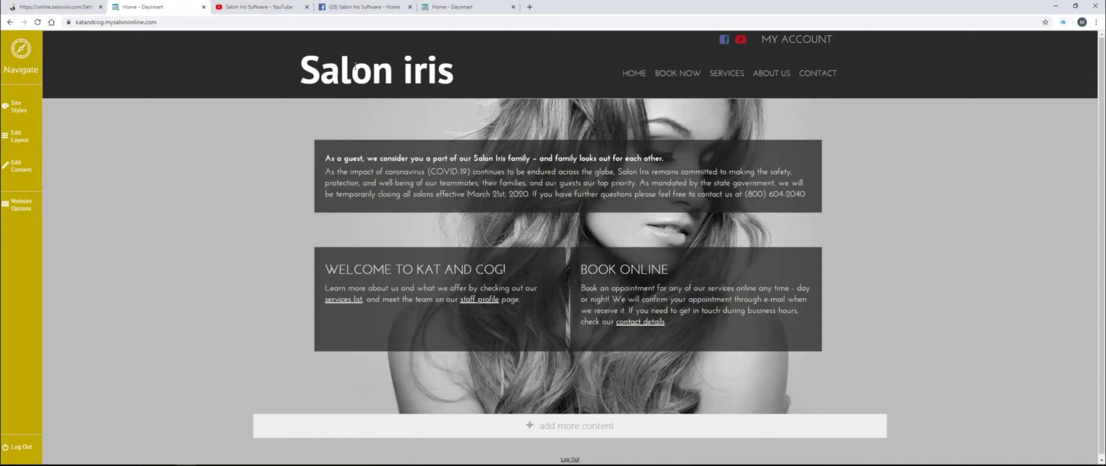
- Highlight and then deselect the 'Salon iris' title text to inspect it
left_click_drag(450, 83, 291, 118)
left_click(304, 113)
left_click(390, 75)
left_click(290, 118)
left_click_drag(318, 81, 441, 86)
left_click(467, 94)
- Replace the 'Salon iris' header text with the salon-iris.jpg logo image
left_click(27, 171)
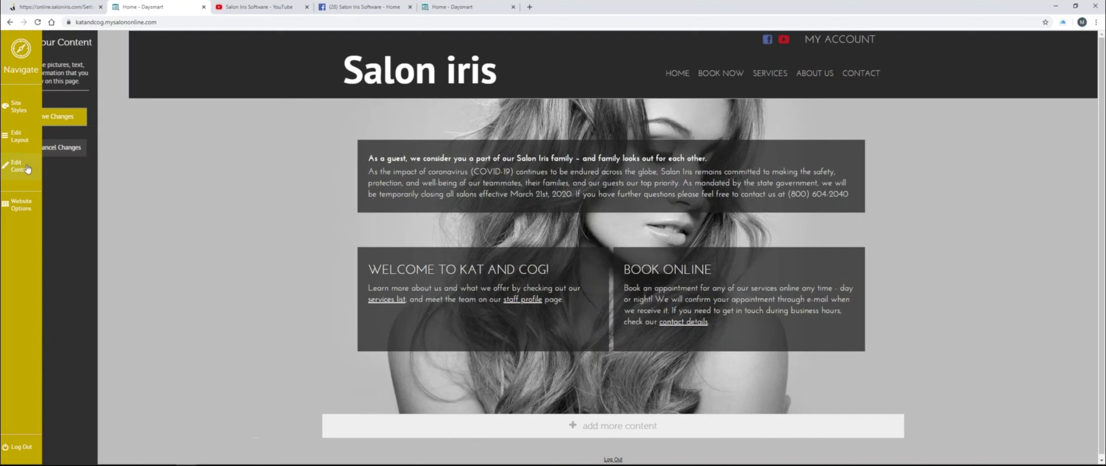
mouse_move(447, 74)
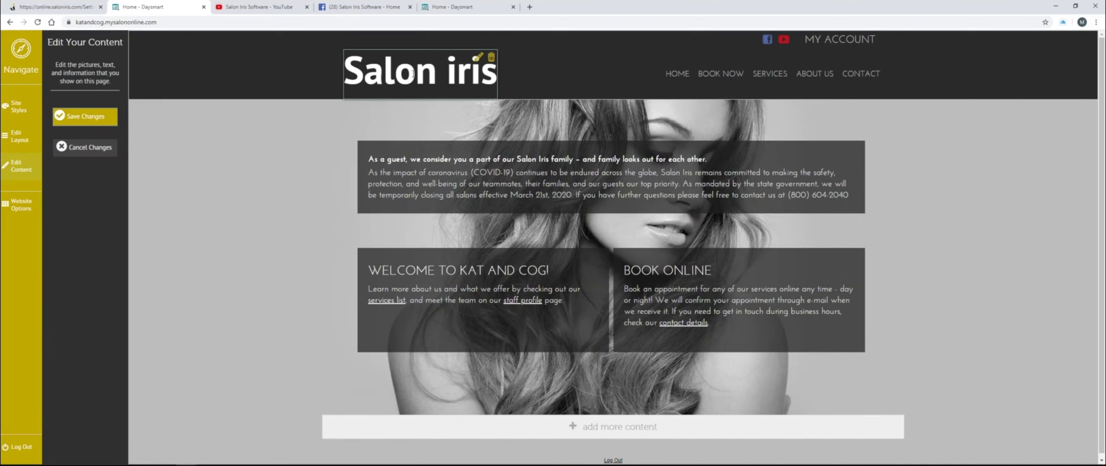
left_click(479, 57)
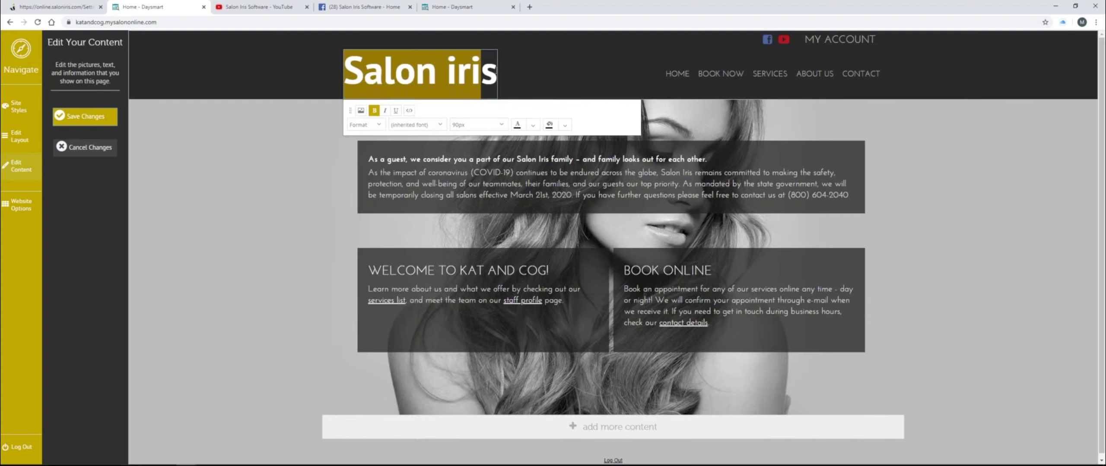
left_click(497, 70)
left_click_drag(497, 70, 304, 63)
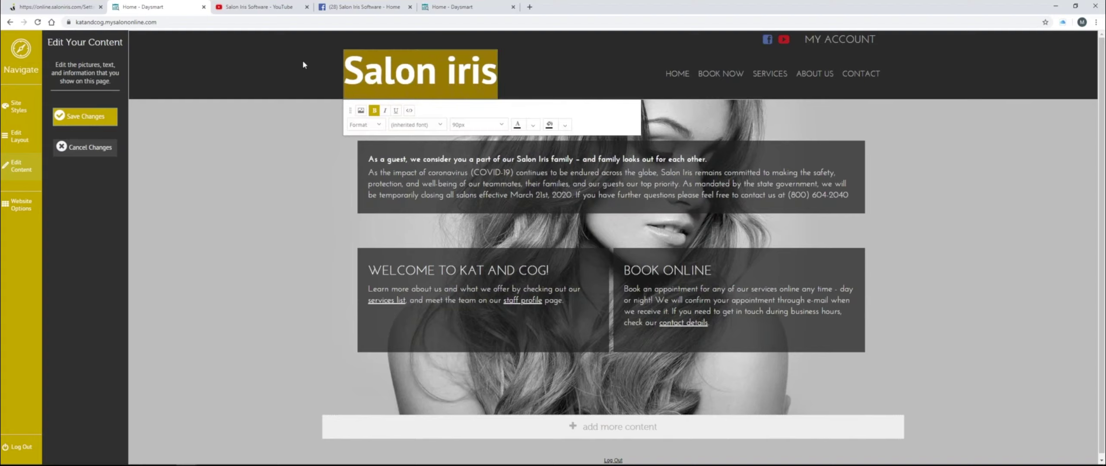
left_click(362, 111)
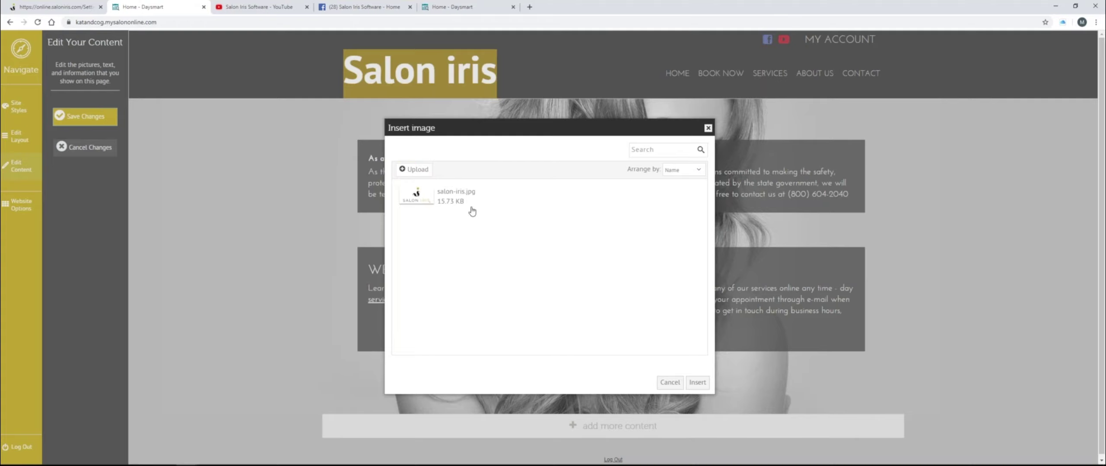
left_click(429, 203)
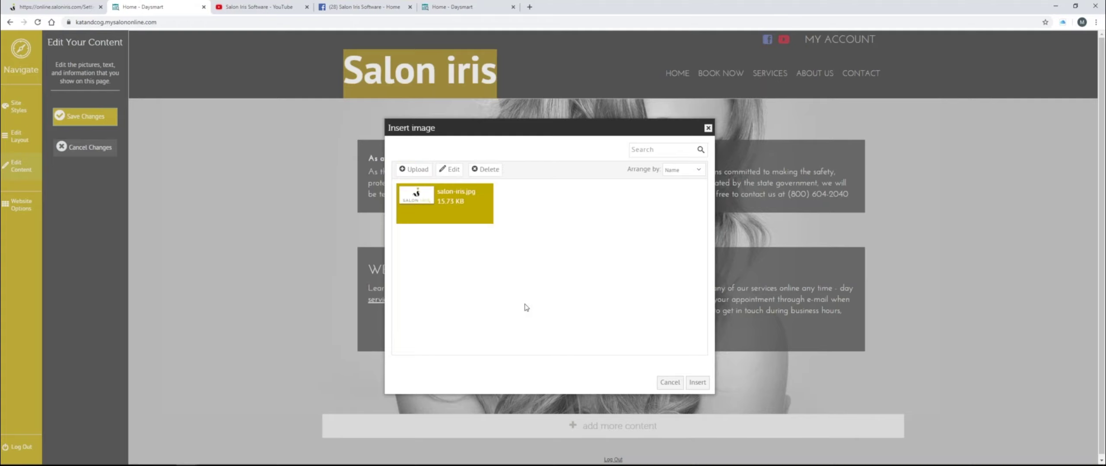
left_click(697, 382)
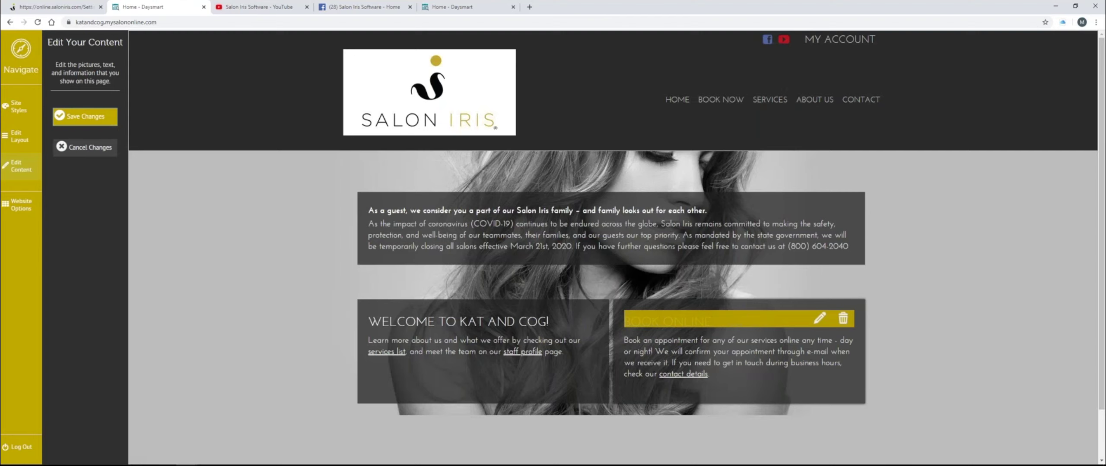
- Cancel the leave prompt to keep the new logo, then save the home page
mouse_move(445, 120)
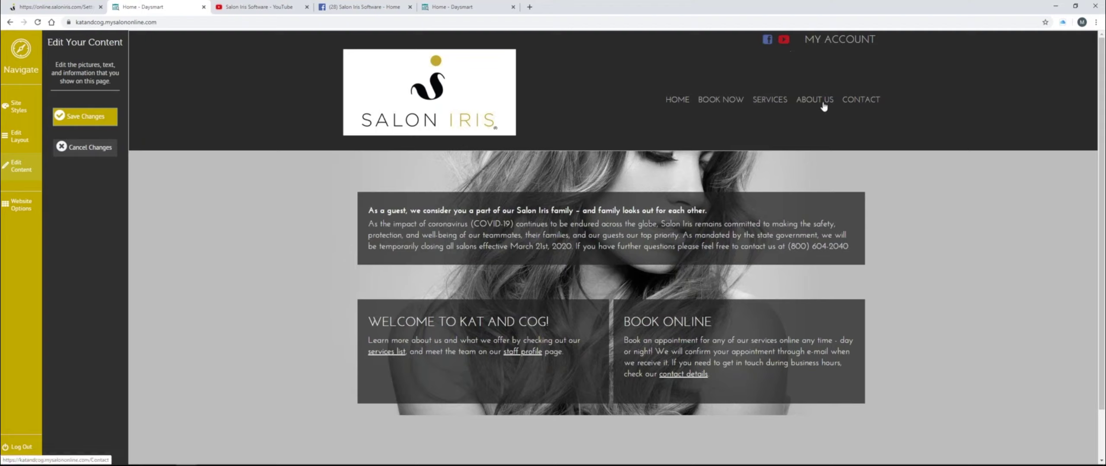
left_click(780, 104)
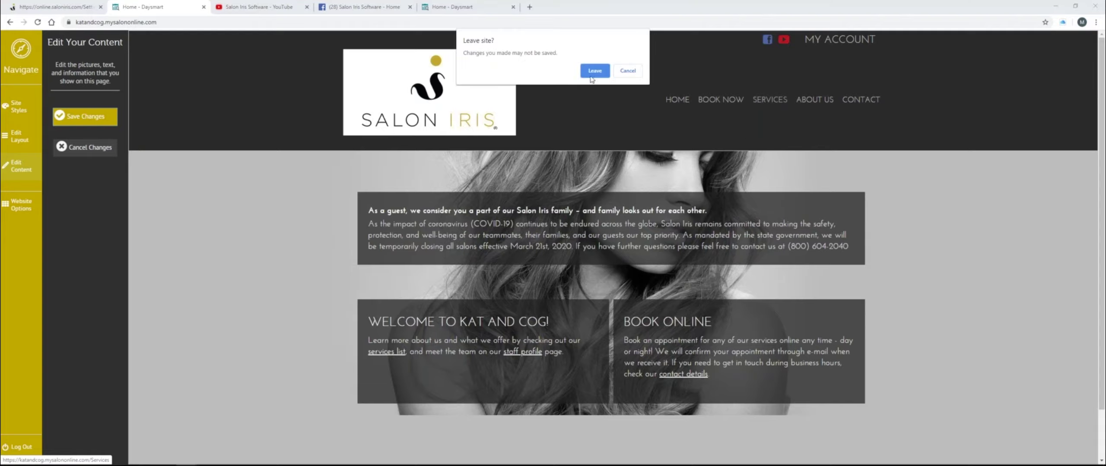
left_click(627, 71)
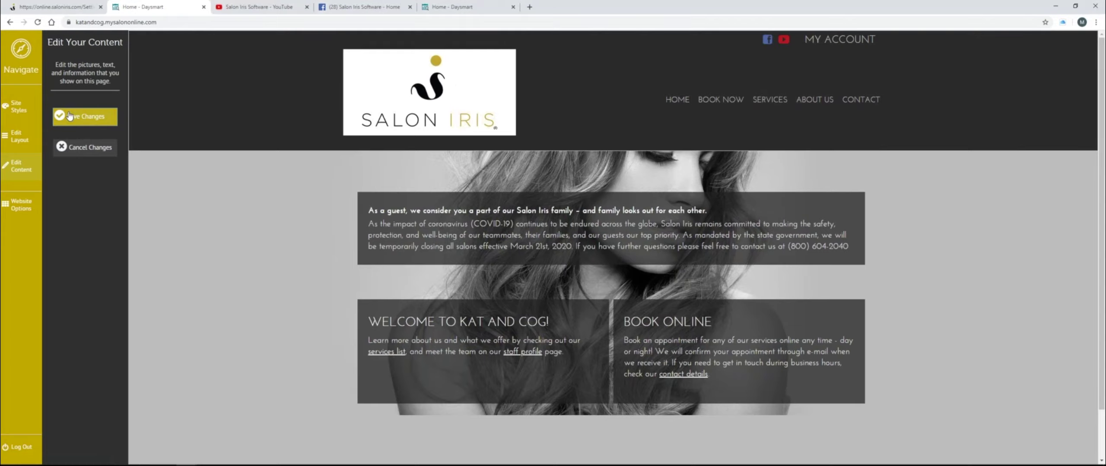
left_click(83, 118)
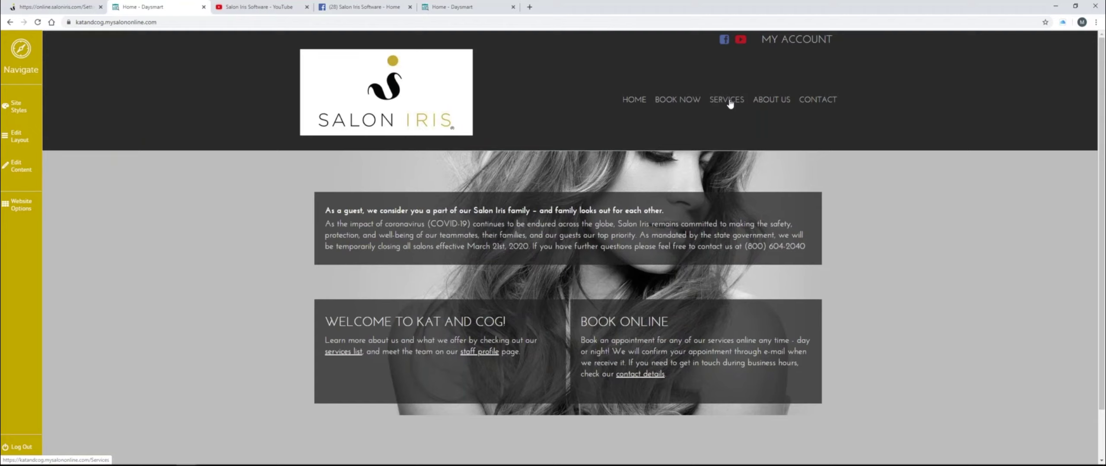
- Edit the Haircare block on the Services page and go to its service menu settings
left_click(729, 101)
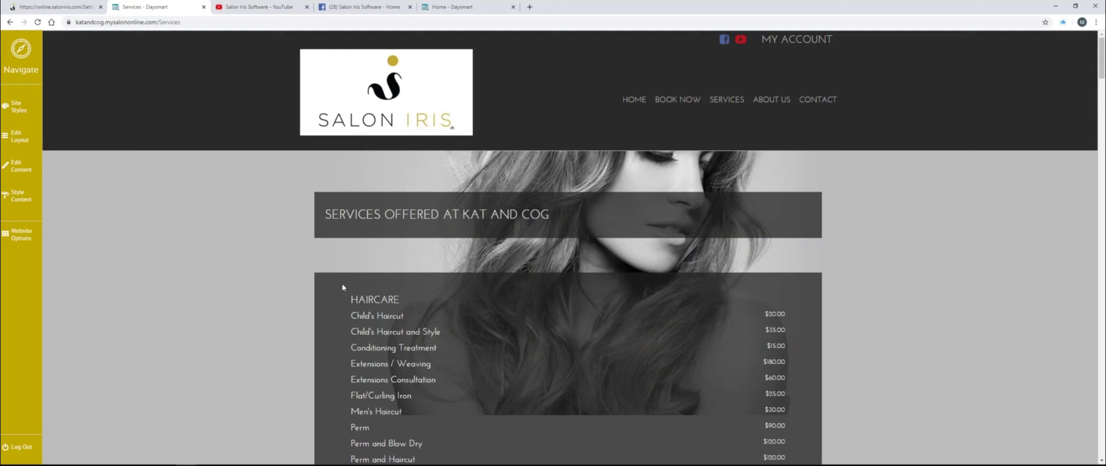
left_click(27, 172)
mouse_move(465, 356)
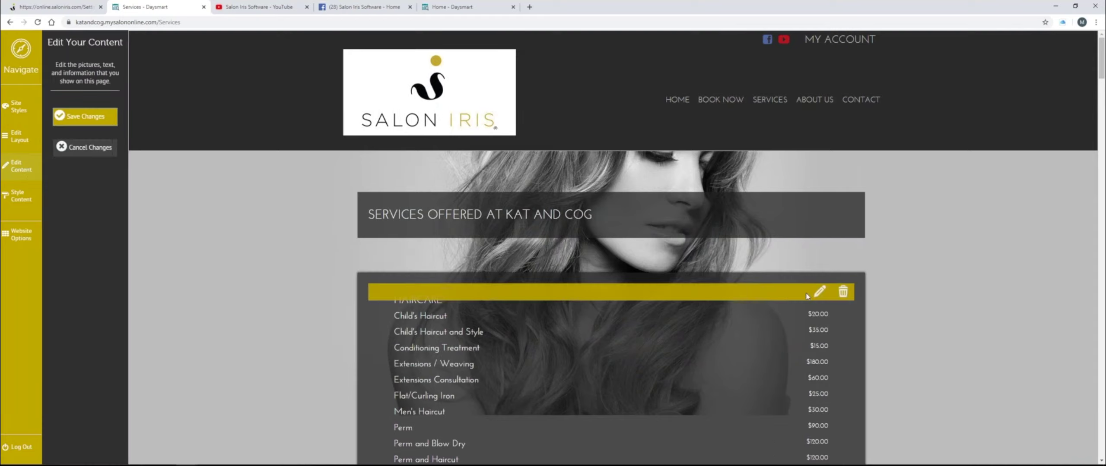
left_click(818, 294)
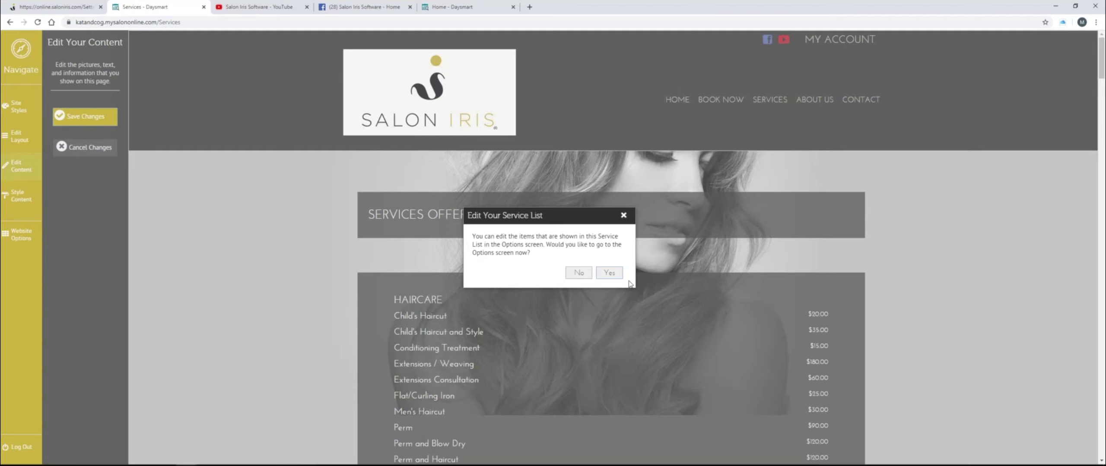
left_click(609, 273)
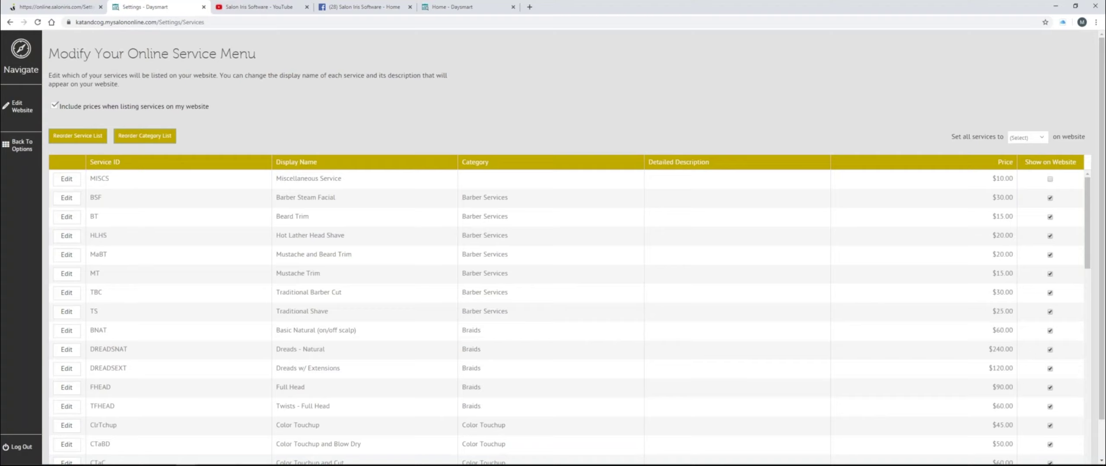
- Re-save the Barber Steam Facial (BSF) service, then return to the Options overview
left_click(1036, 163)
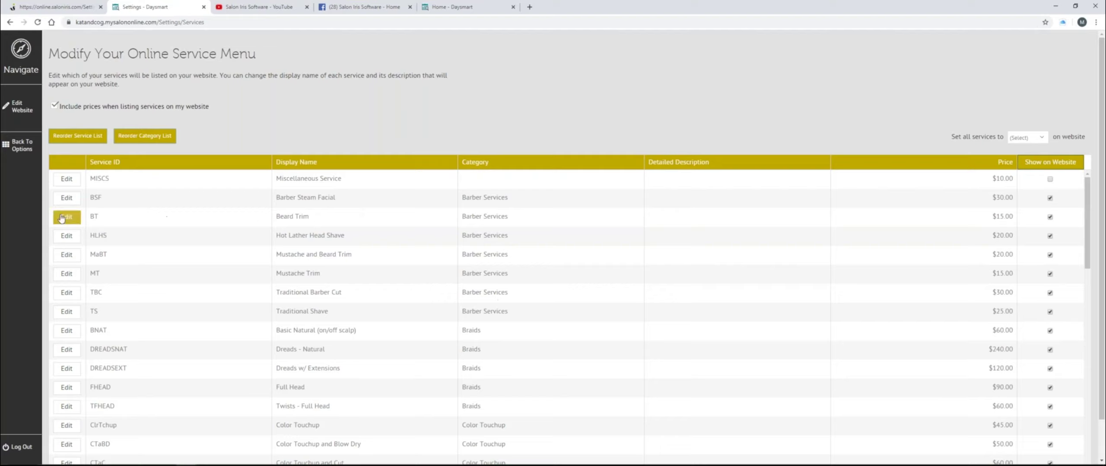
left_click(66, 198)
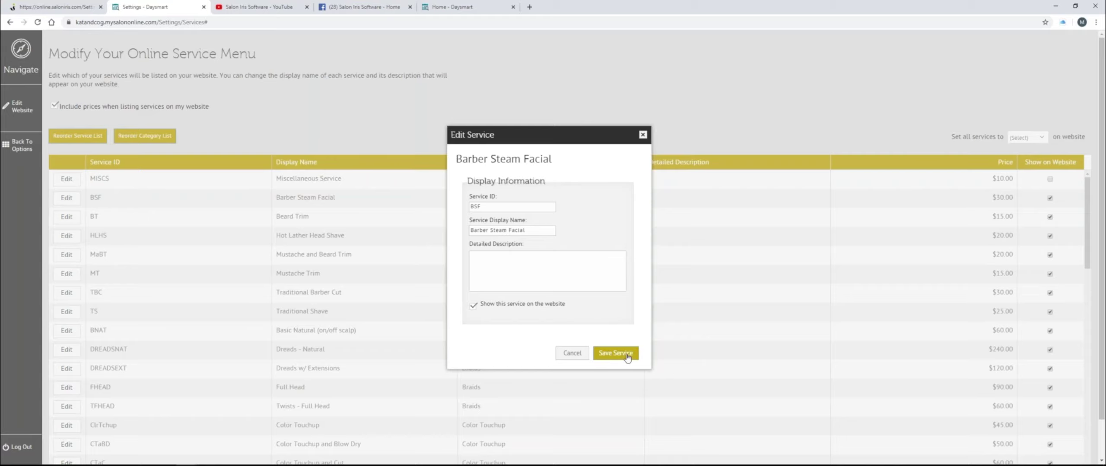
left_click(627, 355)
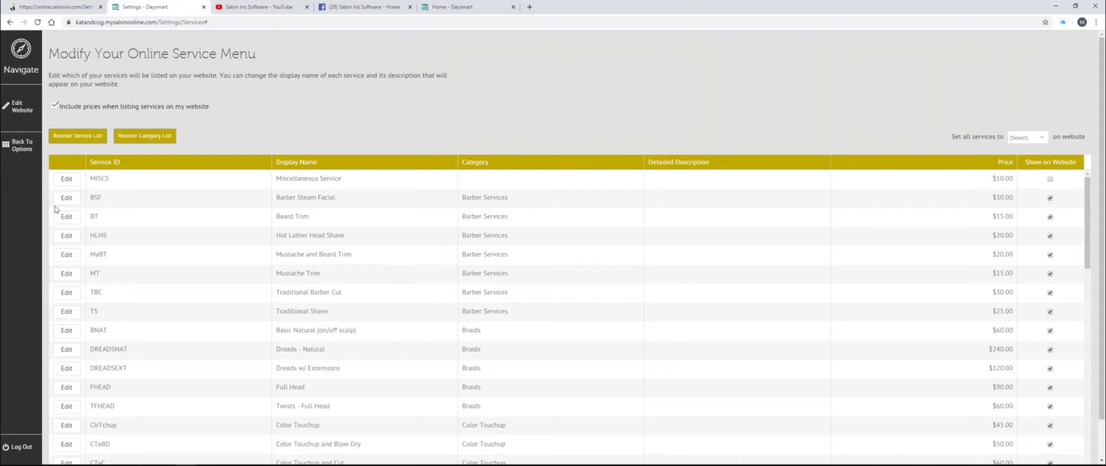
left_click(30, 151)
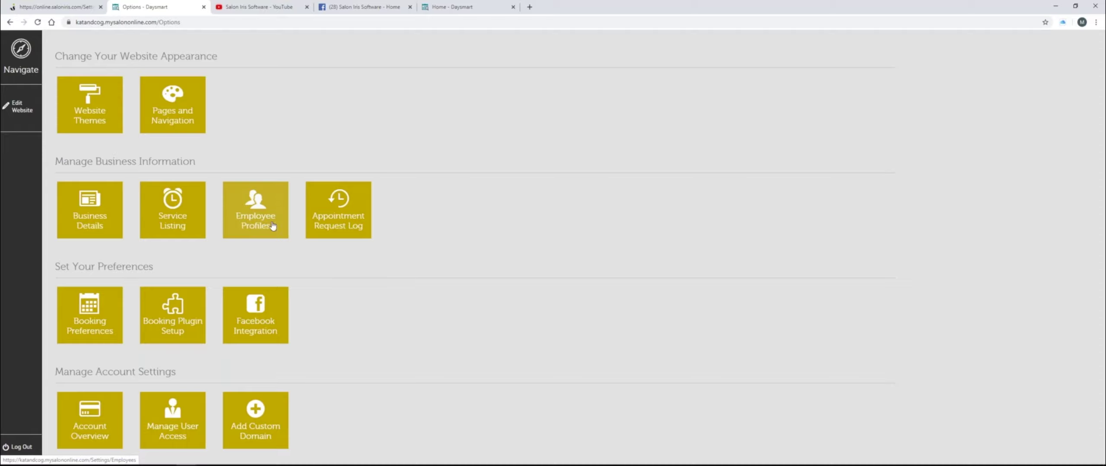
left_click(98, 226)
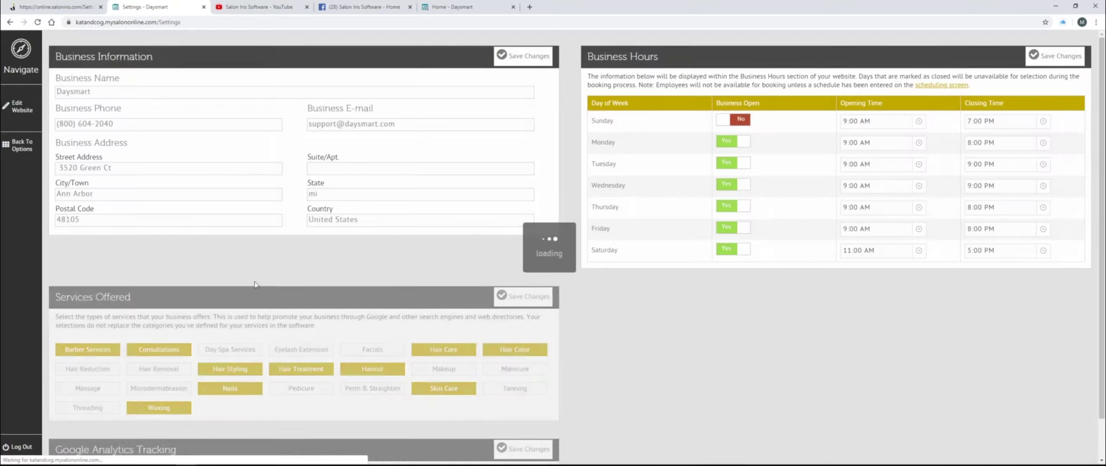
scroll(494, 336, "down", 2)
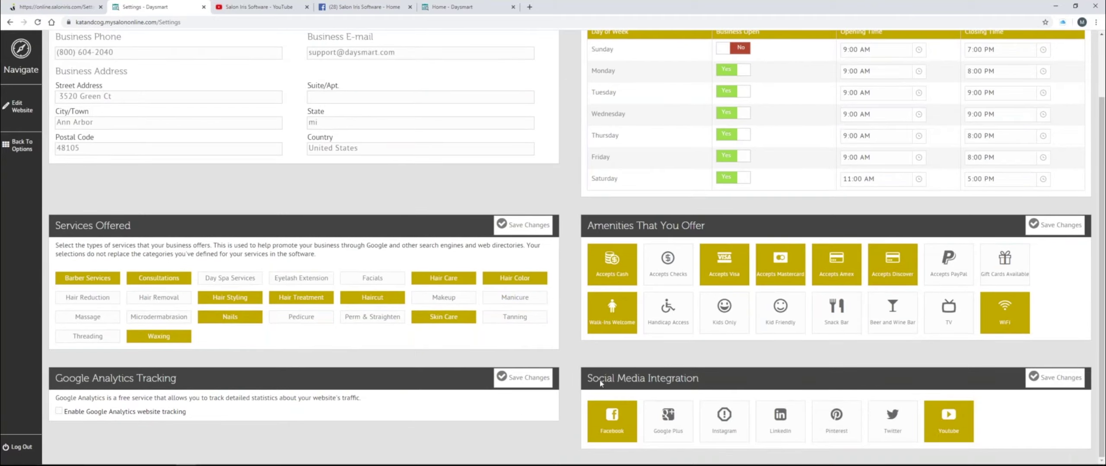
left_click_drag(588, 384, 696, 386)
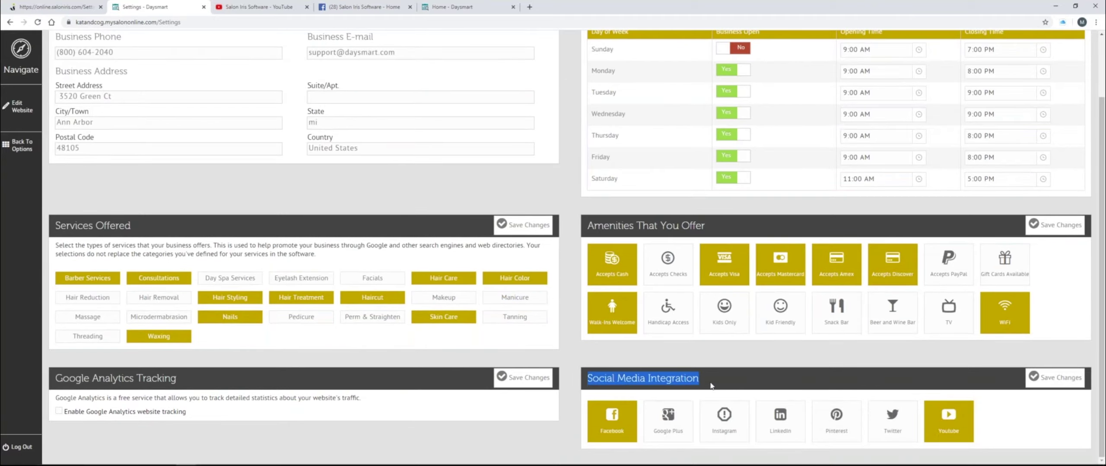
left_click(454, 7)
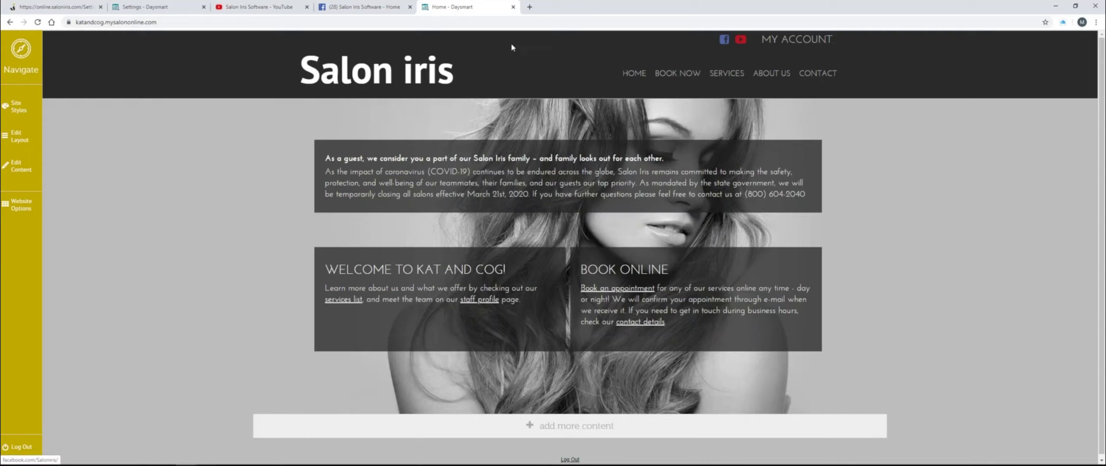
left_click(372, 11)
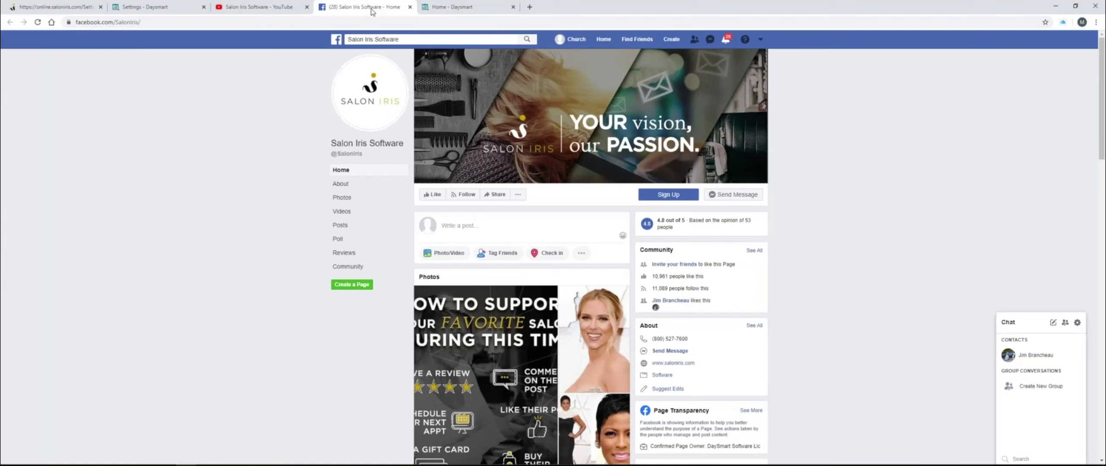
left_click(177, 9)
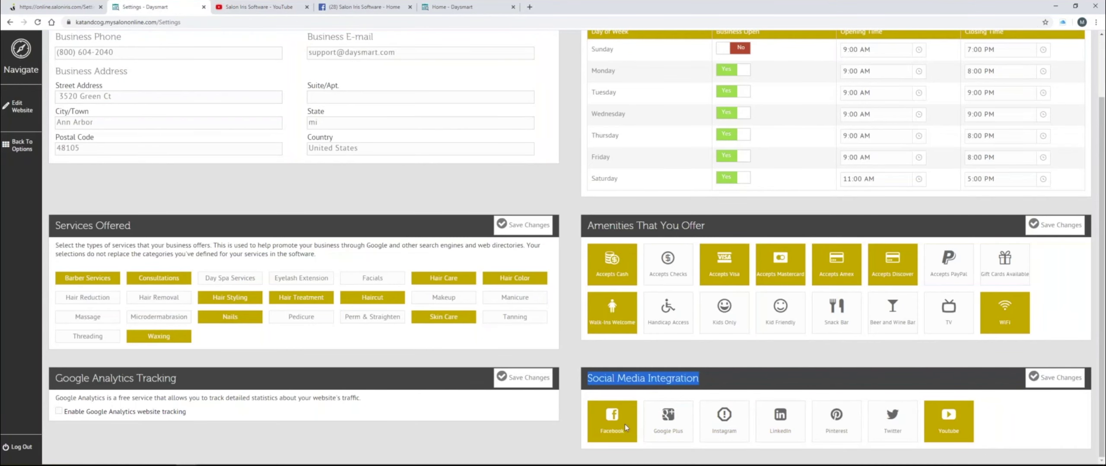
left_click(837, 426)
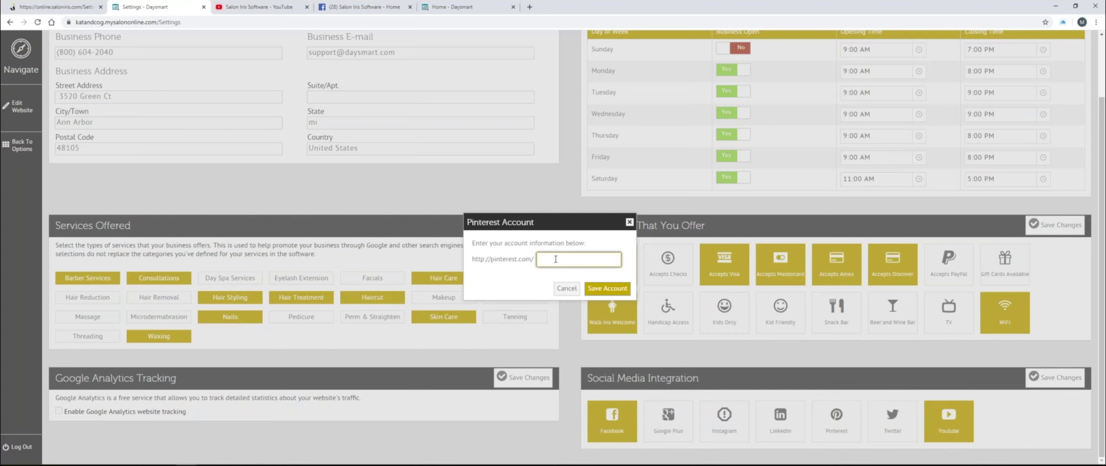
left_click(562, 291)
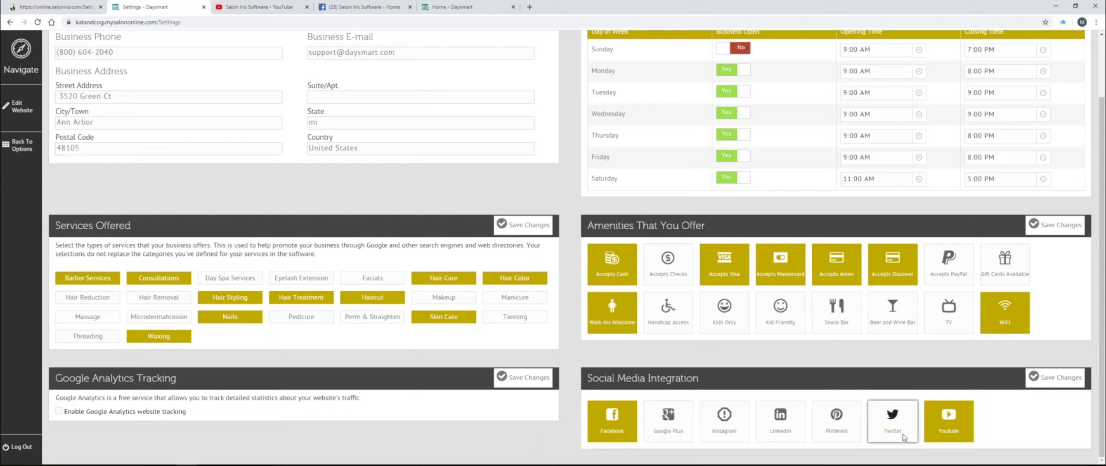
scroll(497, 404, "up", 2)
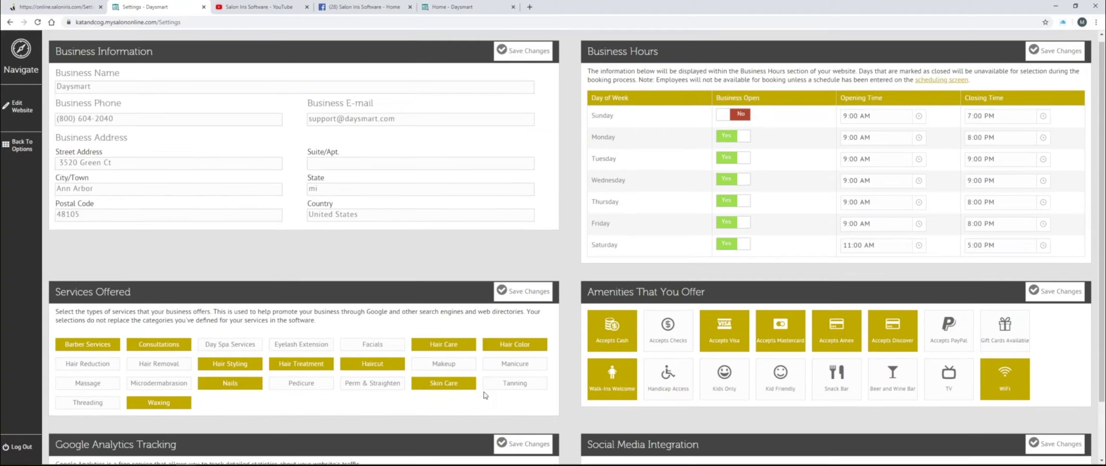
left_click(25, 149)
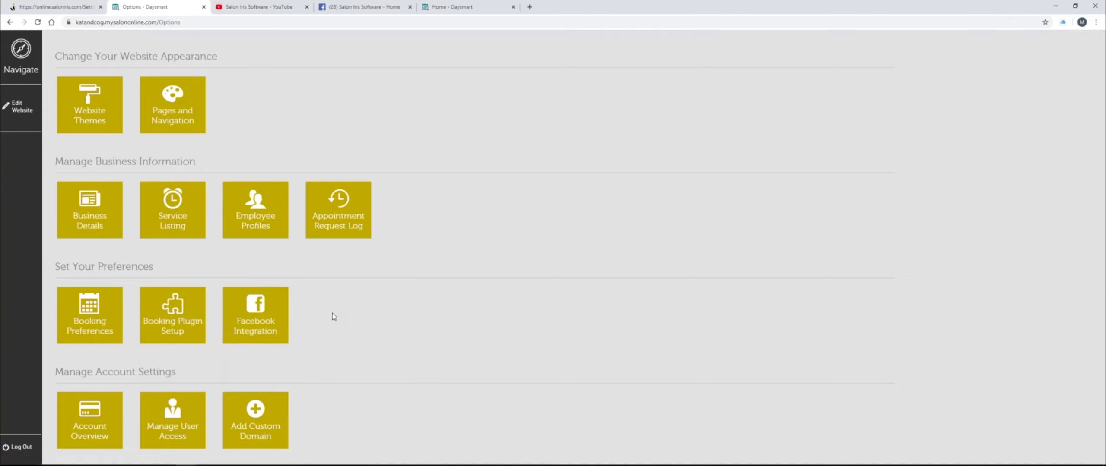
left_click(99, 312)
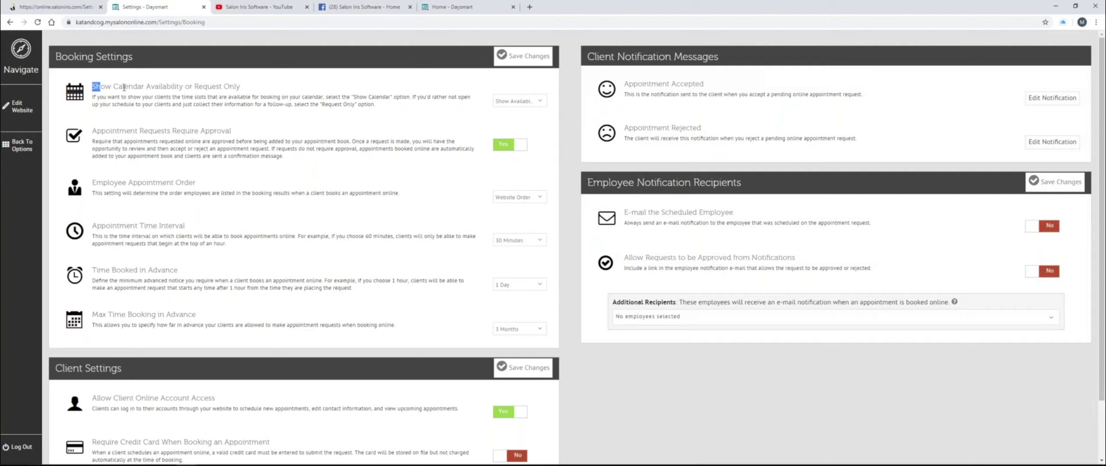
left_click_drag(92, 86, 262, 94)
left_click(265, 89)
left_click(516, 100)
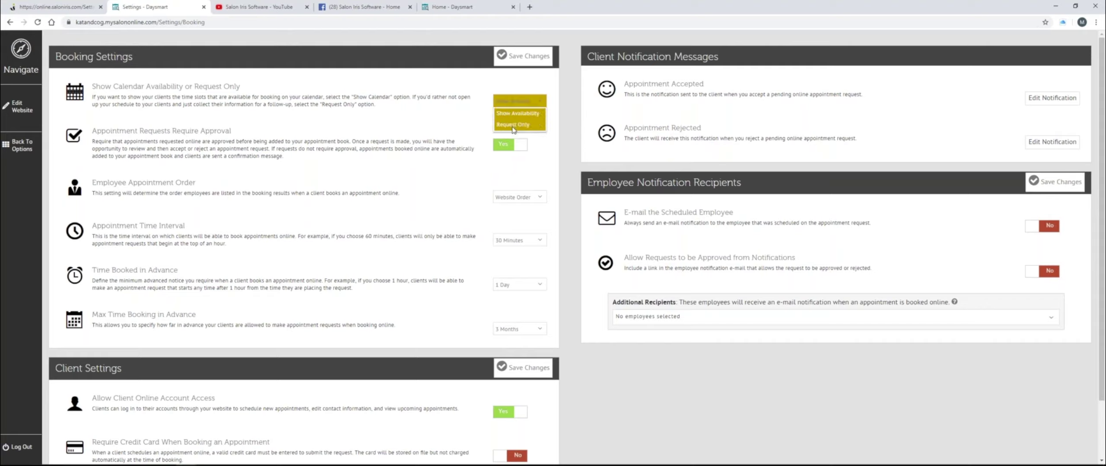
left_click(456, 117)
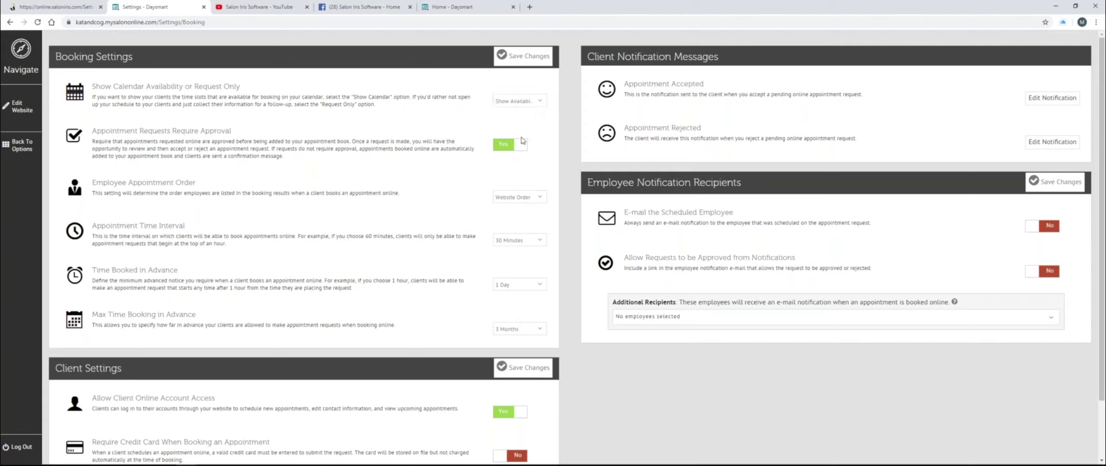
left_click_drag(97, 131, 239, 133)
left_click(361, 141)
left_click(518, 147)
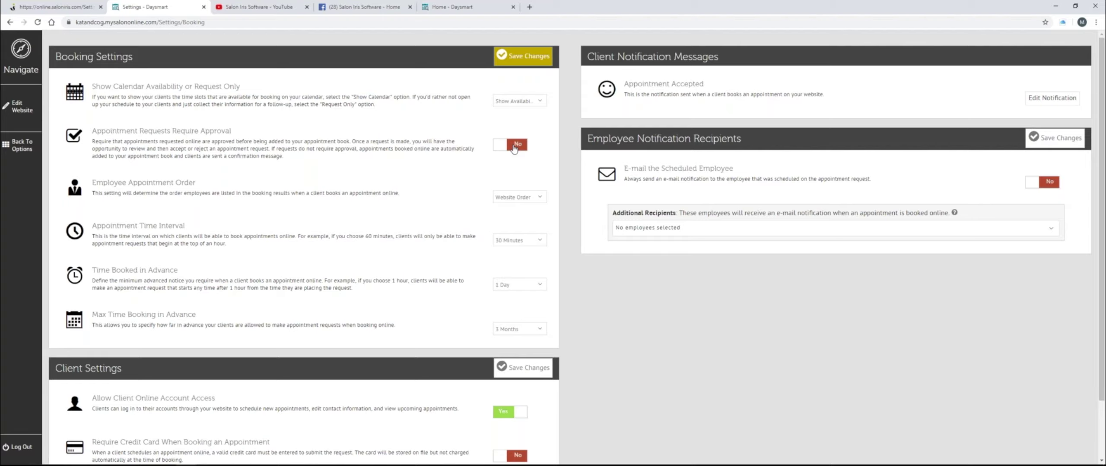
left_click(514, 146)
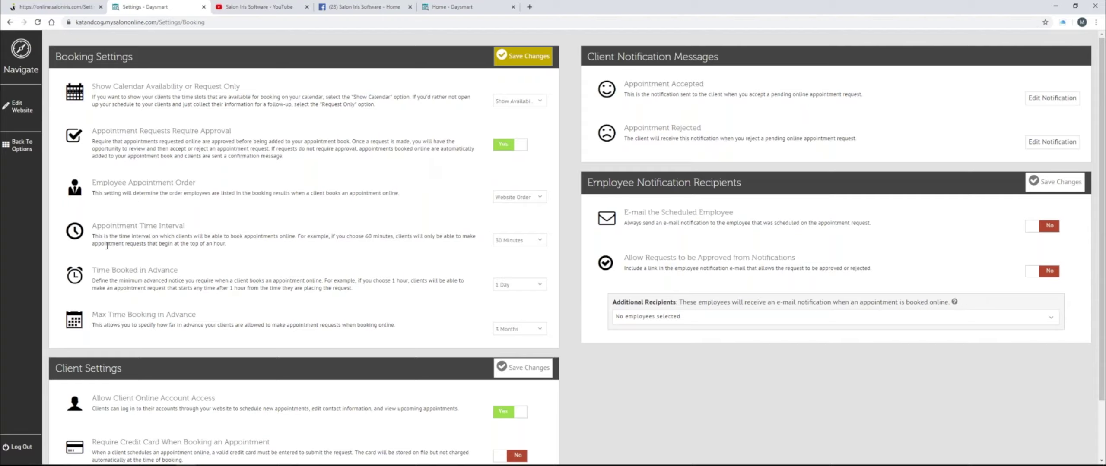
- Review the time interval and advance booking dropdowns, keeping 30 Minutes and 1 Day
left_click_drag(106, 226, 180, 230)
left_click(181, 230)
left_click(518, 240)
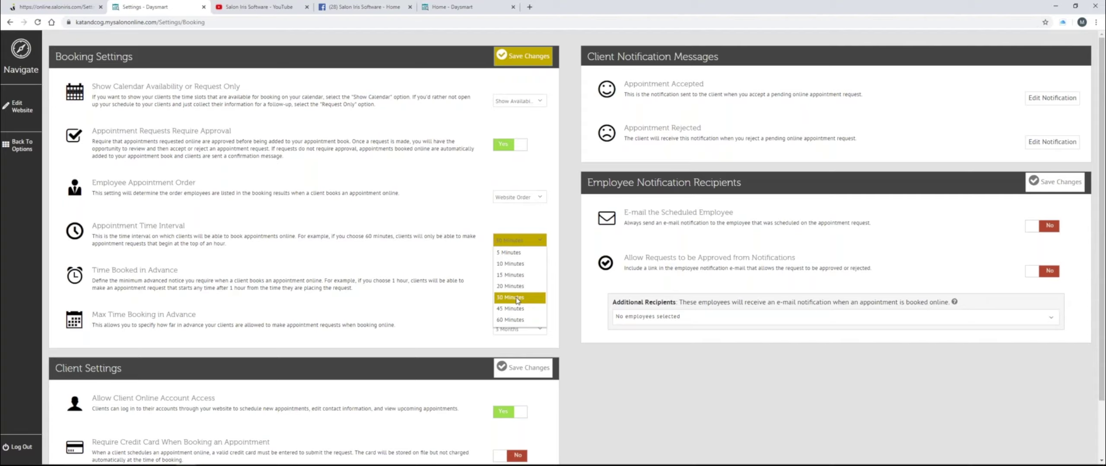
left_click(453, 256)
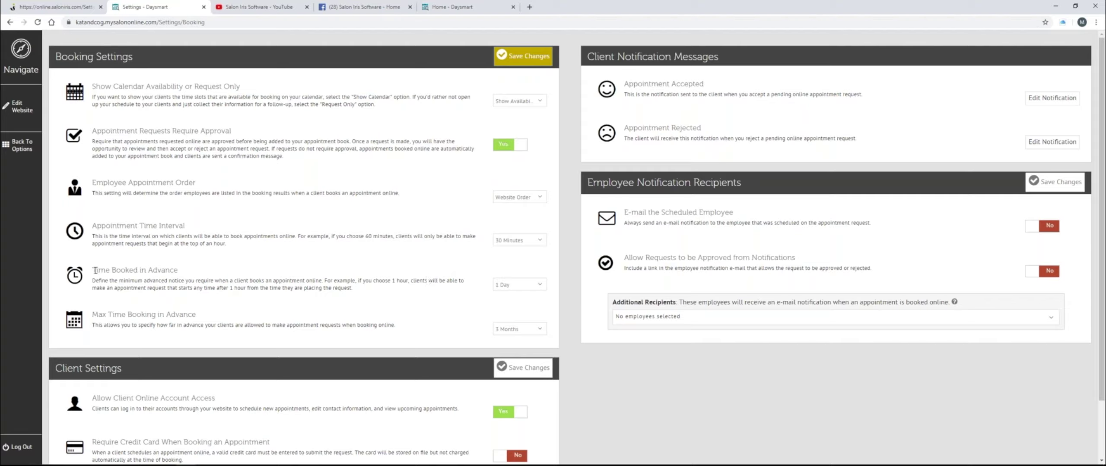
left_click_drag(95, 270, 187, 277)
left_click(211, 277)
left_click(538, 286)
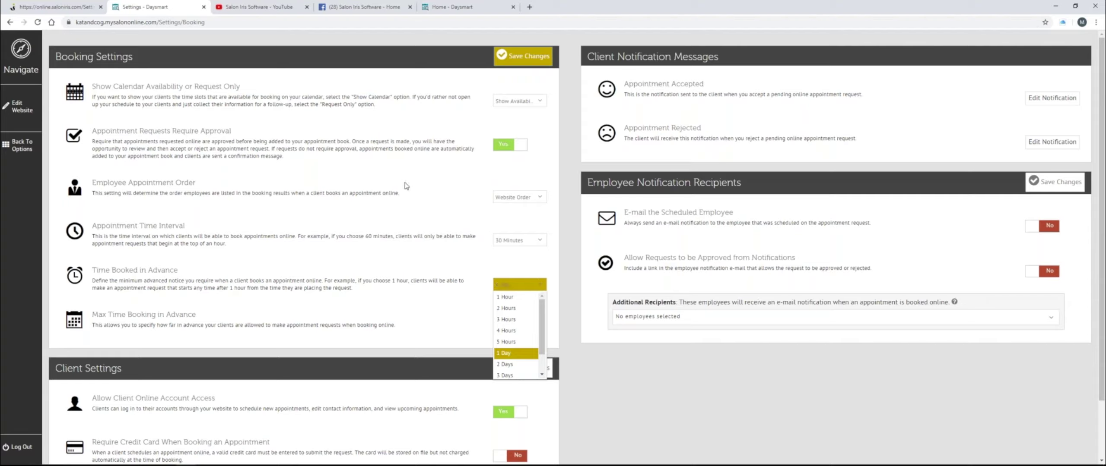
left_click(401, 254)
- Review the maximum advance booking time, leaving it at 3 Months
left_click(537, 330)
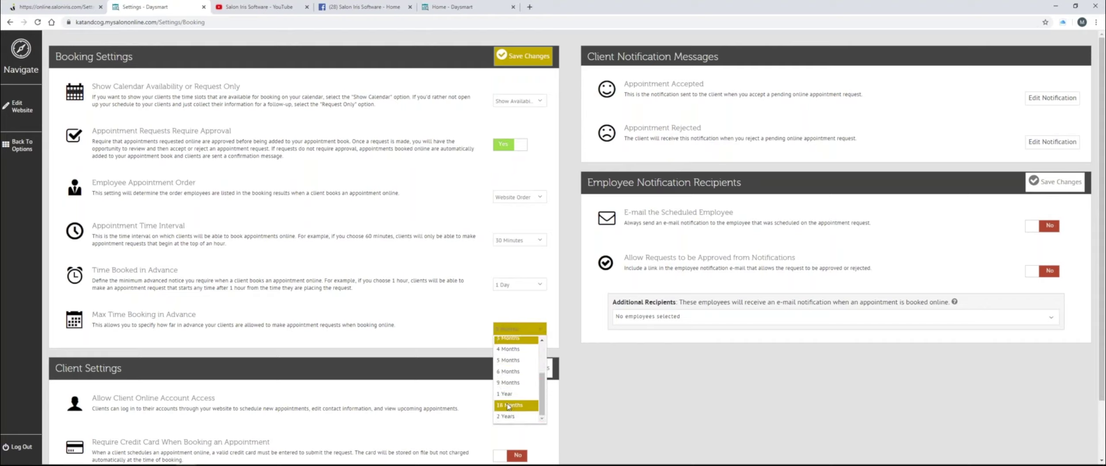
scroll(508, 389, "up", 3)
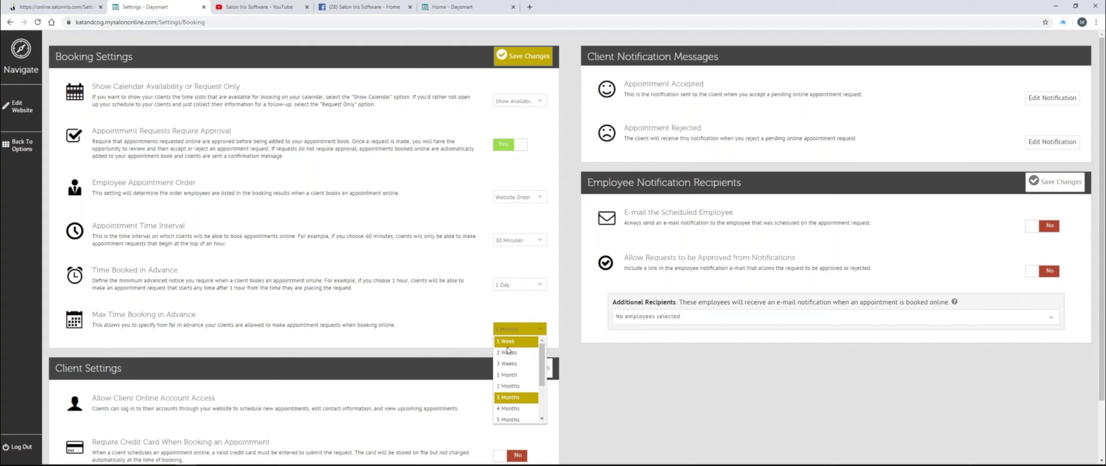
scroll(517, 375, "down", 3)
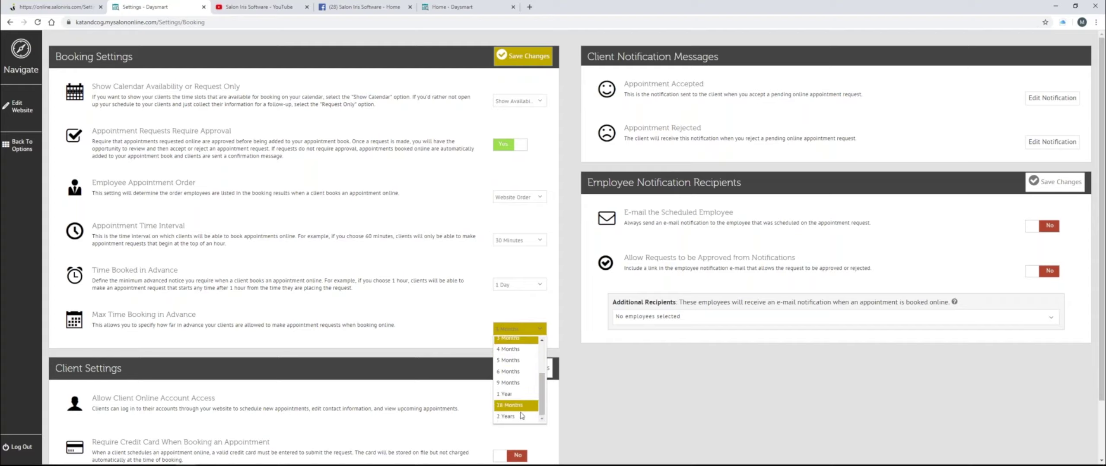
left_click(443, 331)
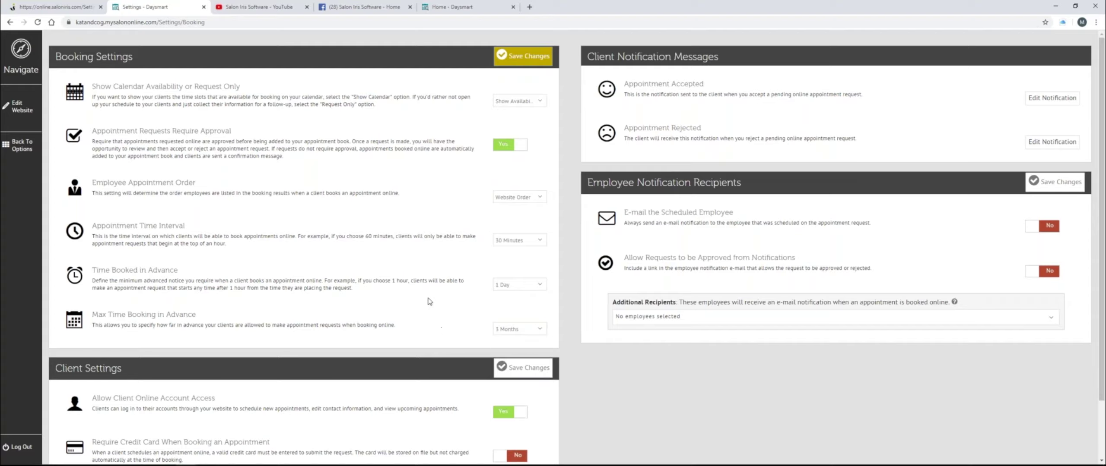
scroll(430, 301, "down", 2)
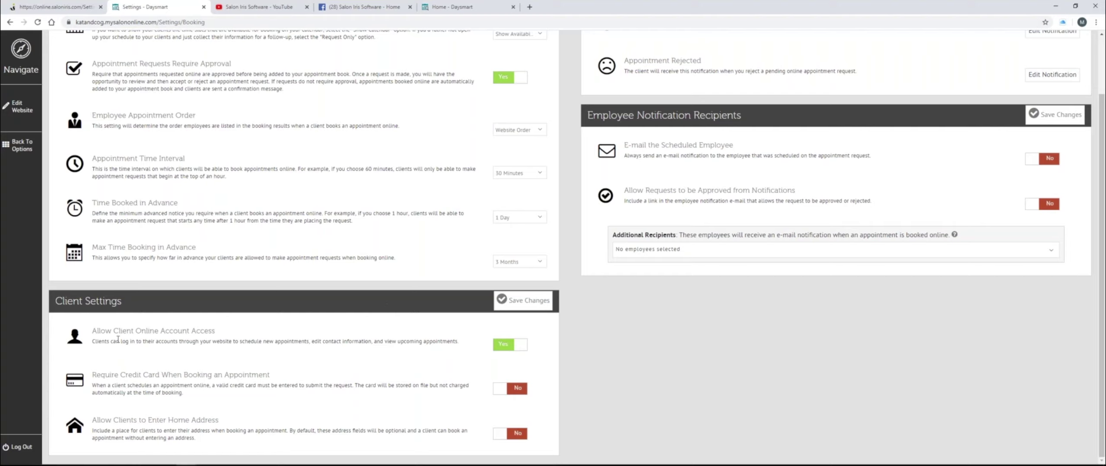
- Switch Require Credit Card to Yes, then back to No
left_click_drag(91, 332, 223, 337)
left_click(223, 336)
left_click(513, 388)
scroll(340, 361, "down", 2)
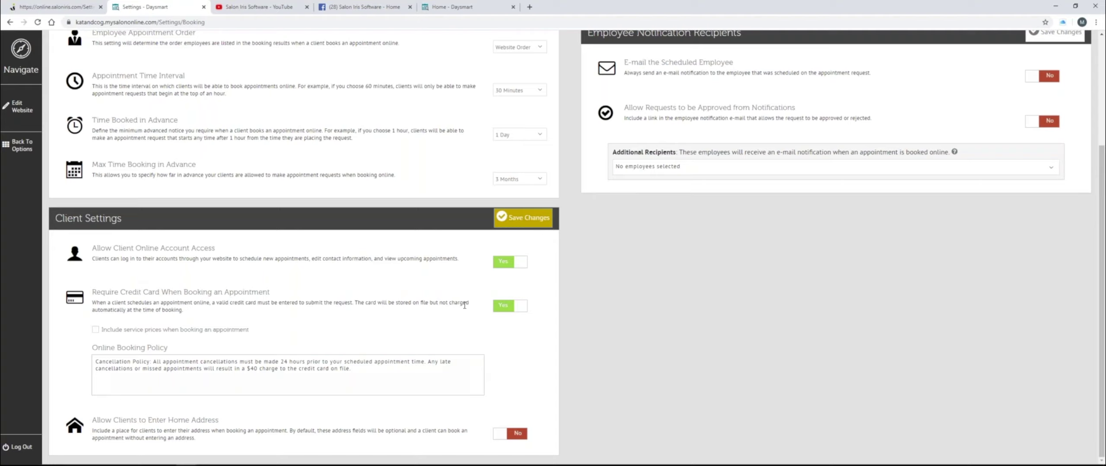
left_click(499, 307)
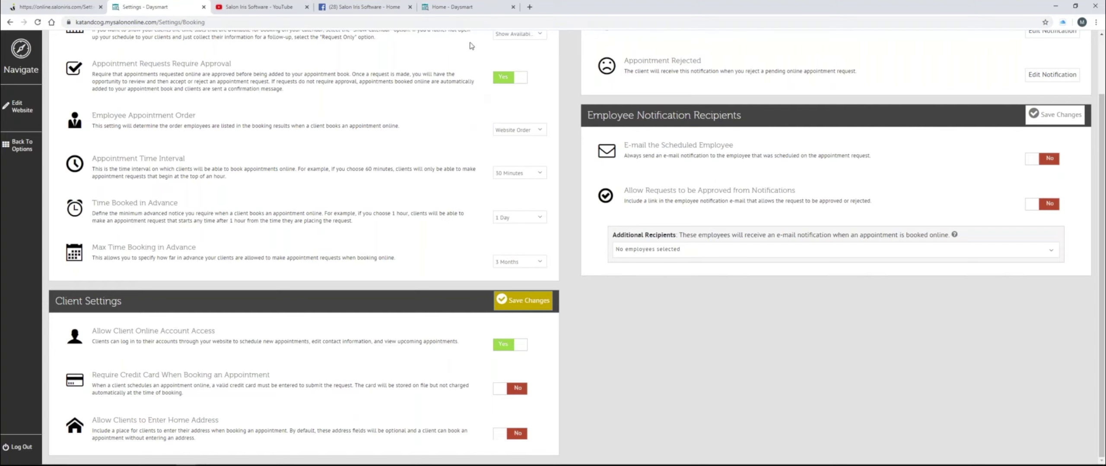
- Leave Booking Settings through Edit Website, triggering the unsaved-changes warning
scroll(276, 122, "up", 1)
scroll(277, 121, "up", 2)
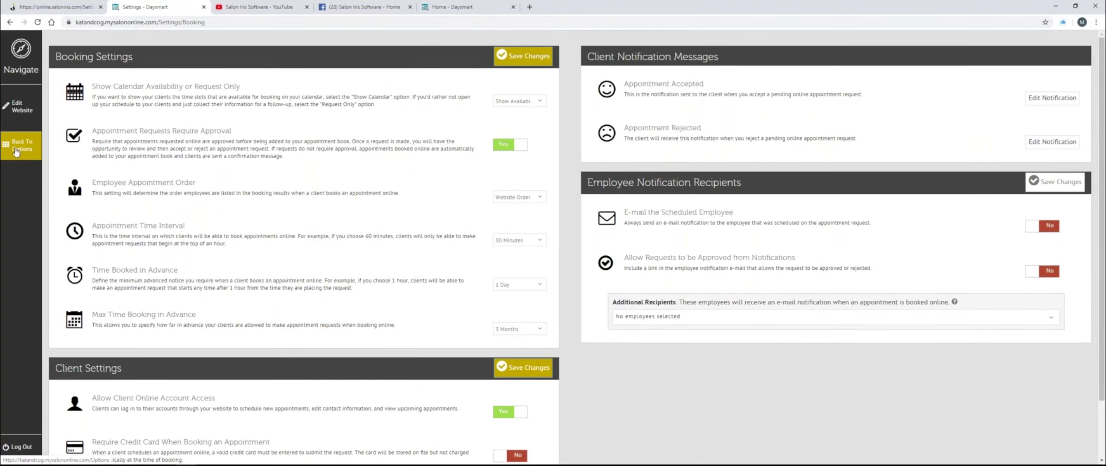
left_click(23, 112)
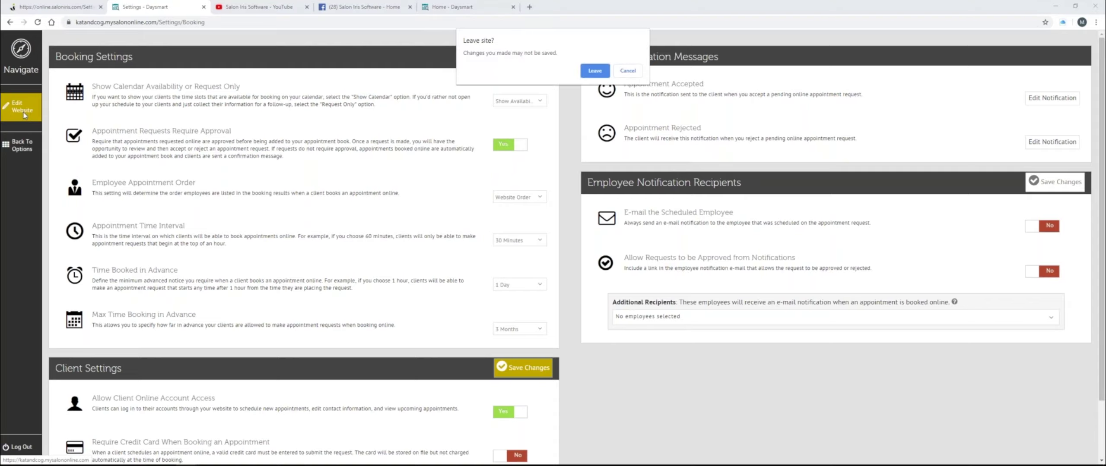
- Confirm leaving the page, go to the site's BOOK NOW page and open the Service list
left_click(589, 70)
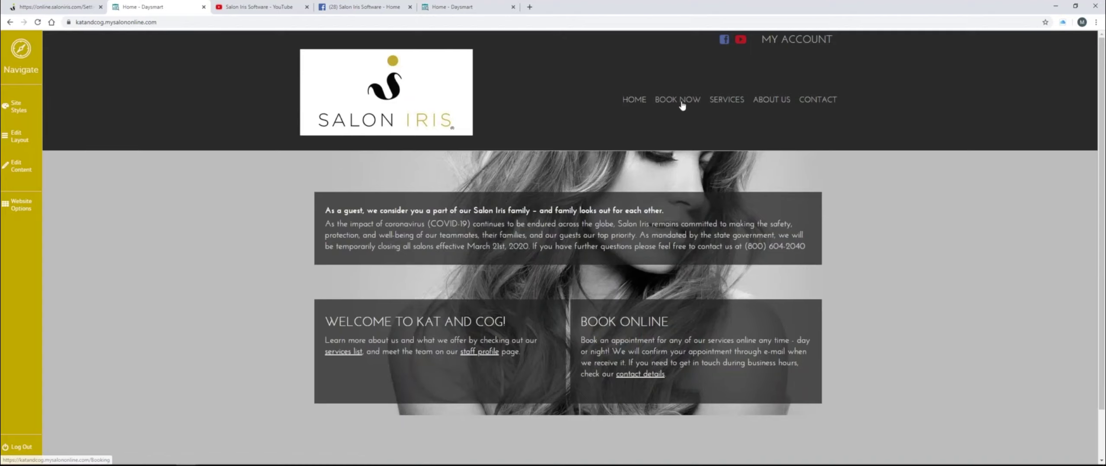
left_click(682, 103)
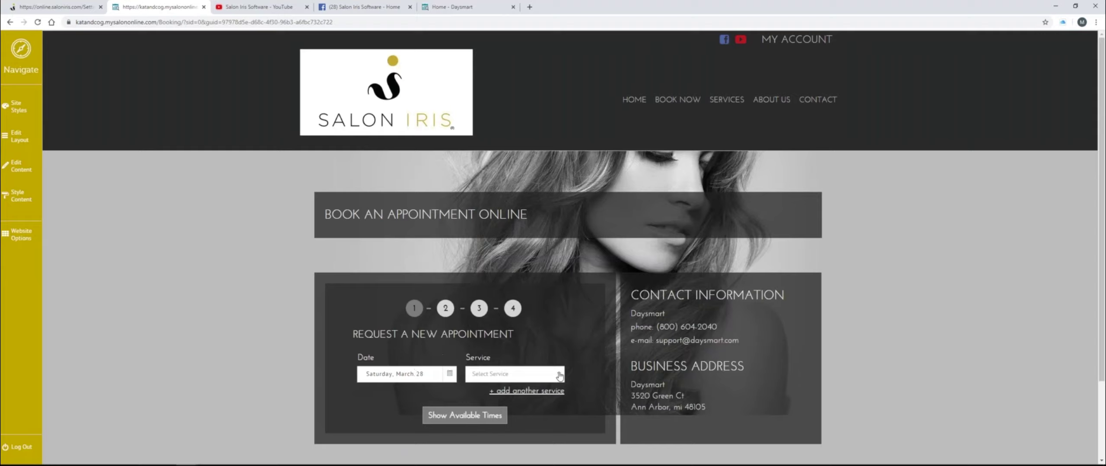
left_click(559, 375)
- Pick Hot Stone - 30 mins as the service
scroll(564, 378, "down", 1)
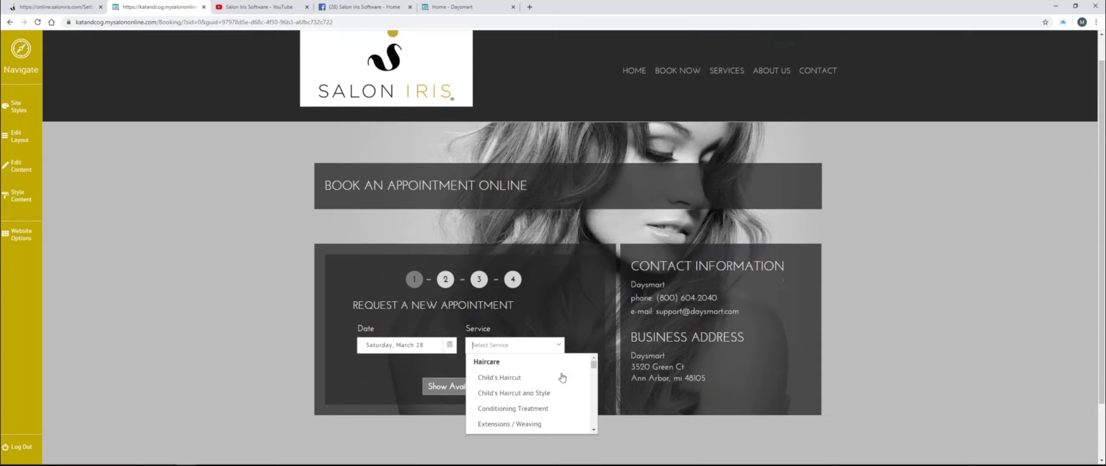
left_click_drag(593, 352, 593, 365)
scroll(568, 369, "down", 4)
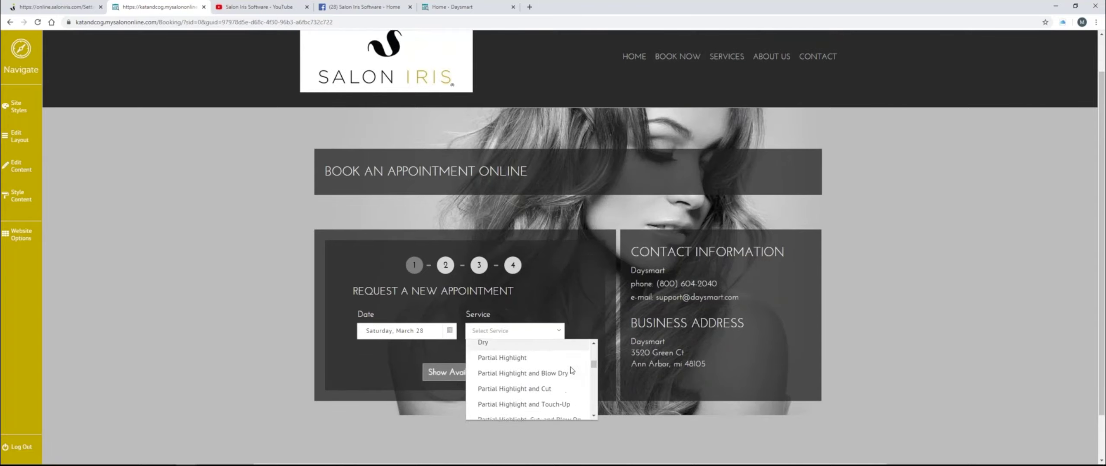
scroll(570, 369, "down", 4)
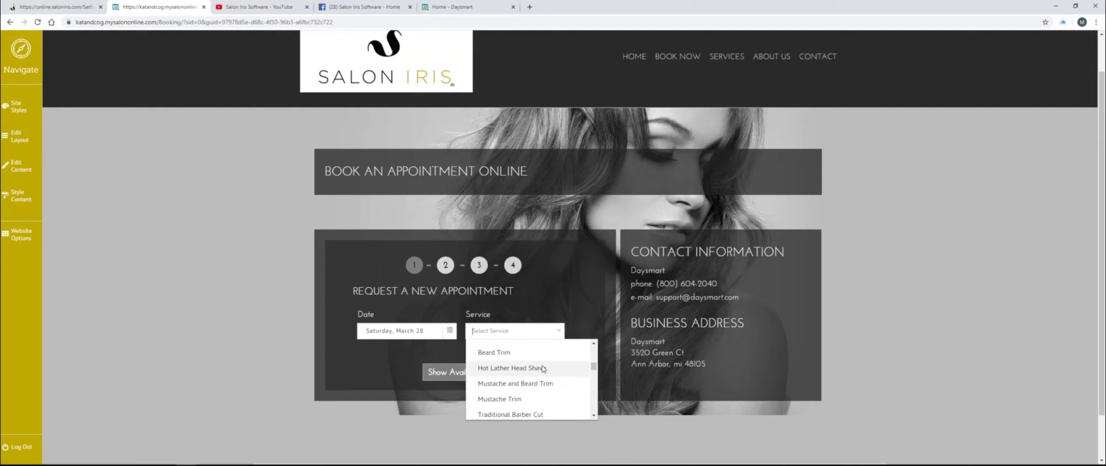
scroll(547, 361, "down", 5)
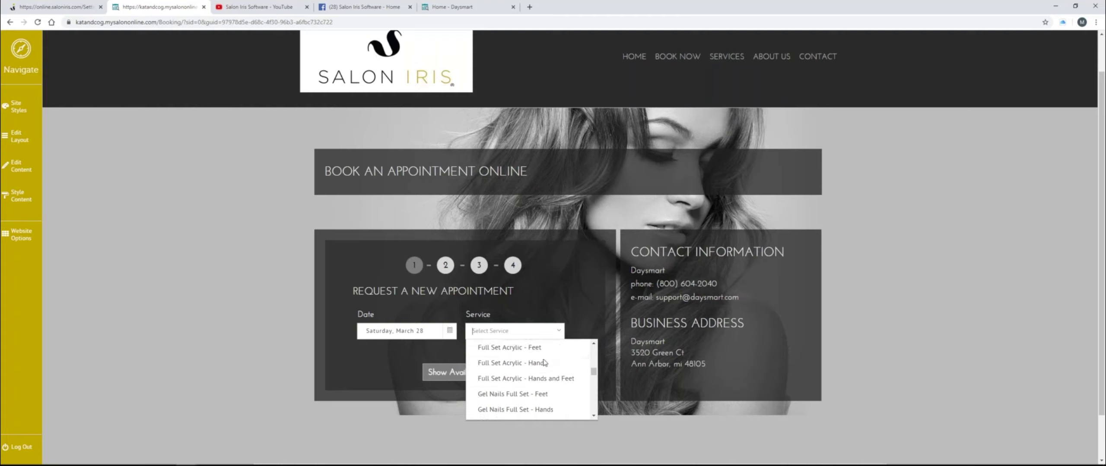
scroll(544, 362, "down", 5)
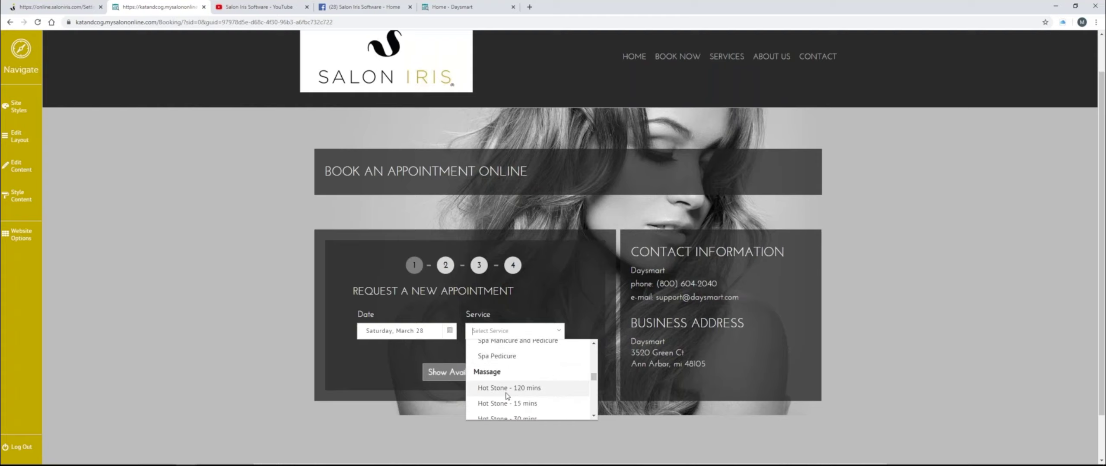
scroll(508, 396, "down", 3)
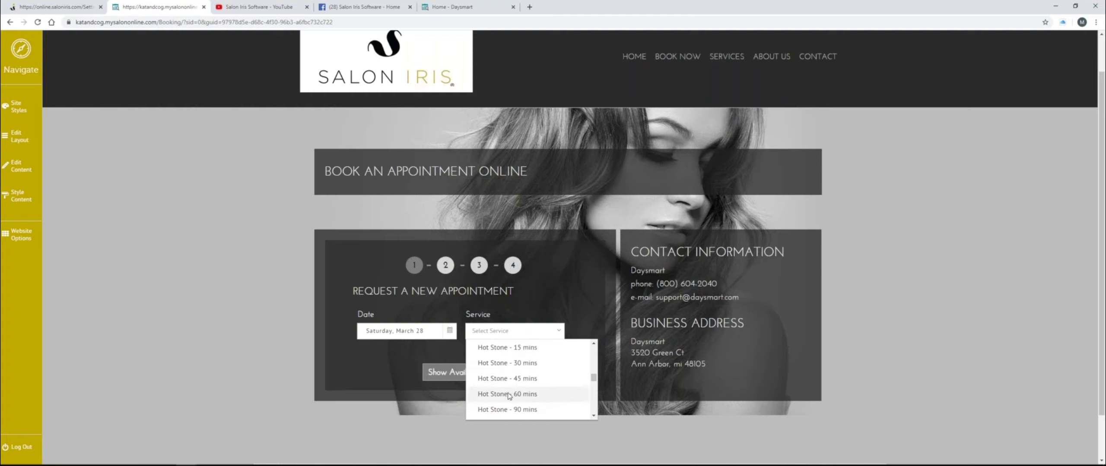
left_click(508, 363)
- Change the selected service to Beard Trim
left_click(548, 332)
scroll(536, 356, "up", 6)
scroll(522, 377, "up", 8)
scroll(522, 376, "down", 4)
scroll(504, 352, "up", 3)
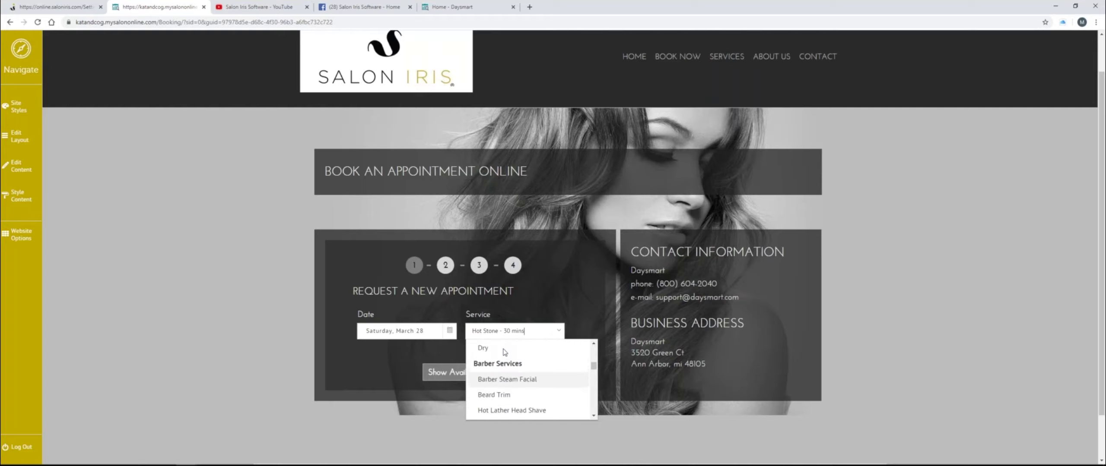
left_click(486, 410)
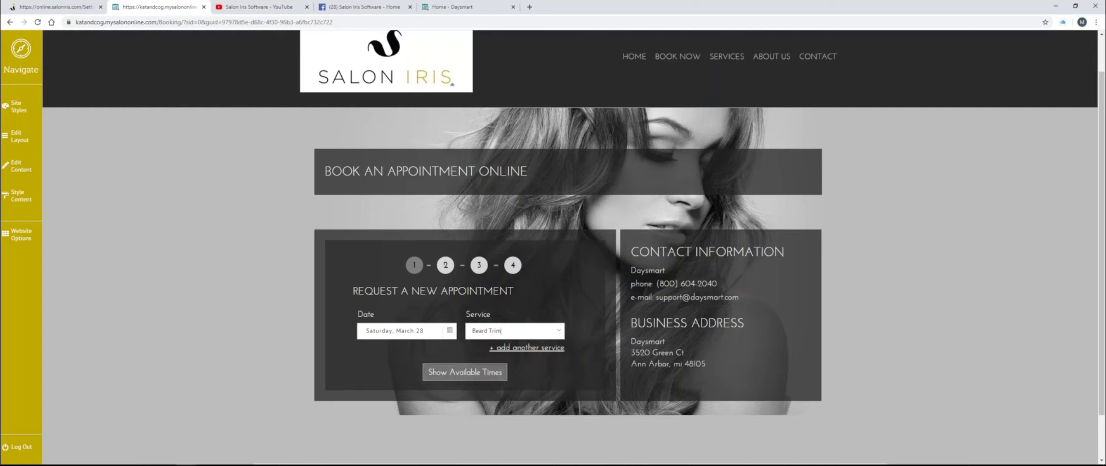
- List available Beard Trim times, keeping First Available as the staff choice
left_click(480, 374)
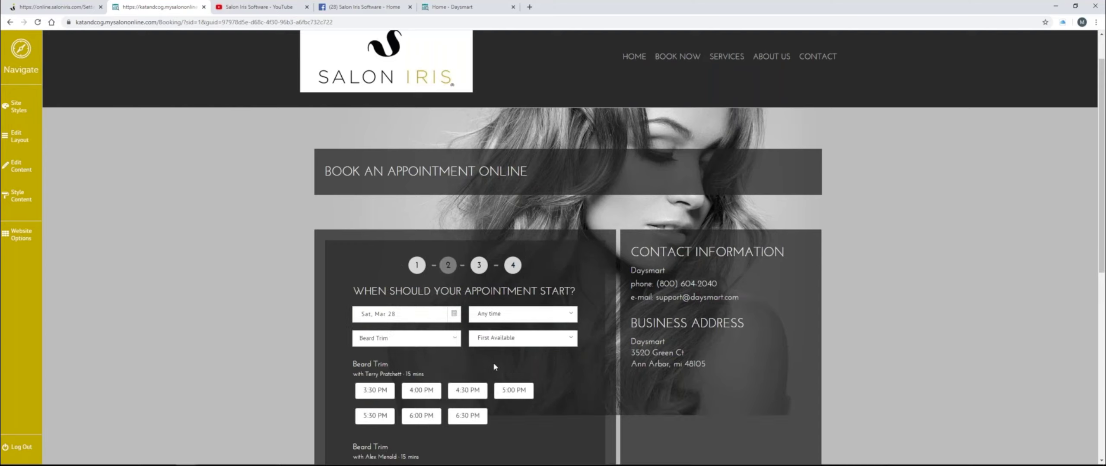
left_click(570, 340)
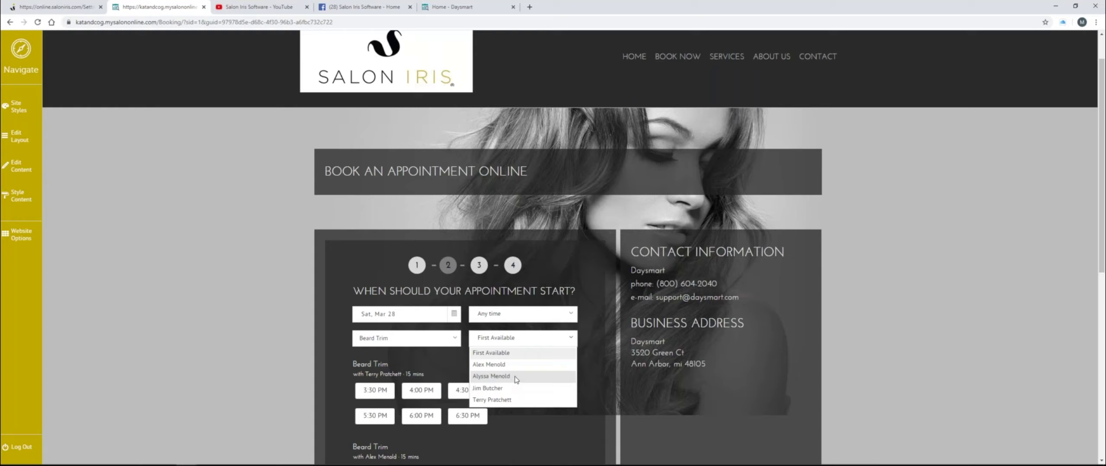
left_click(437, 365)
left_click_drag(425, 374, 403, 374)
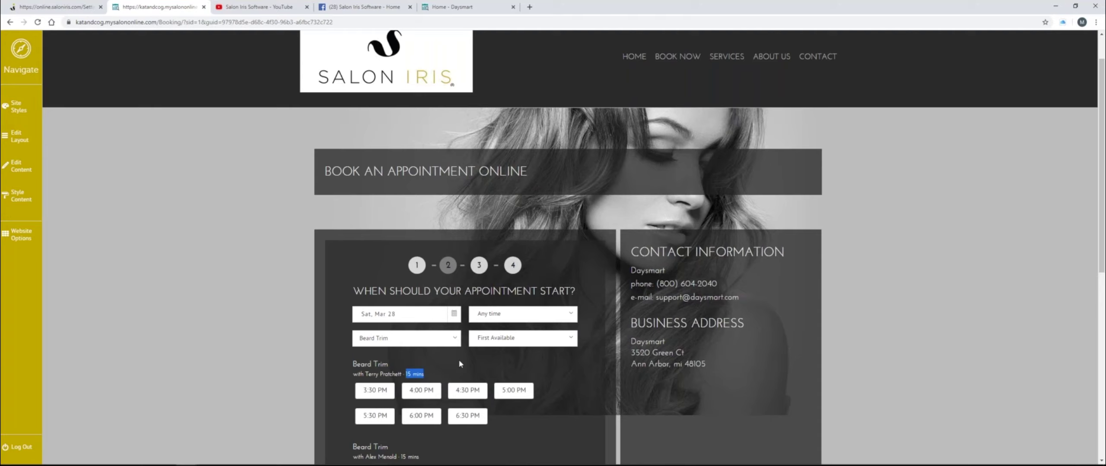
scroll(388, 393, "down", 2)
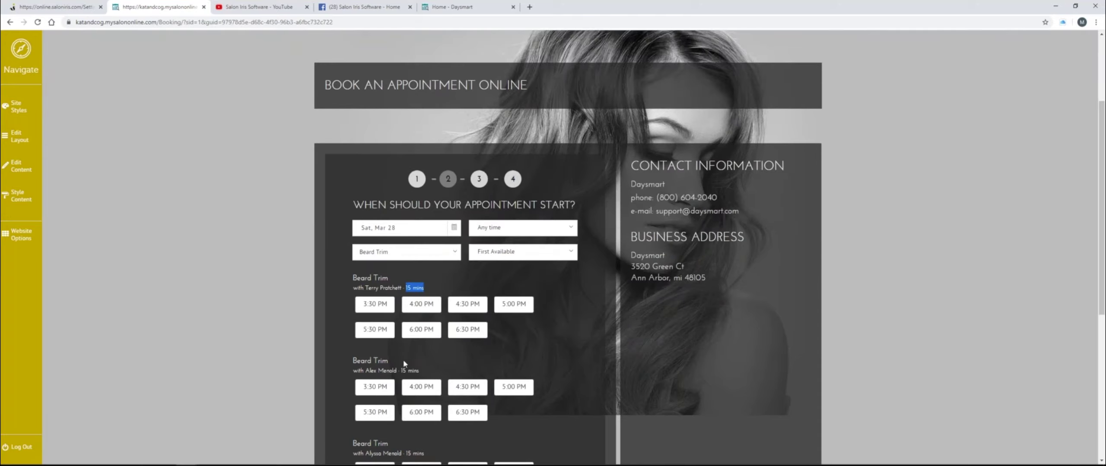
- Choose a specific stylist and book the 3:30 PM slot
left_click(561, 256)
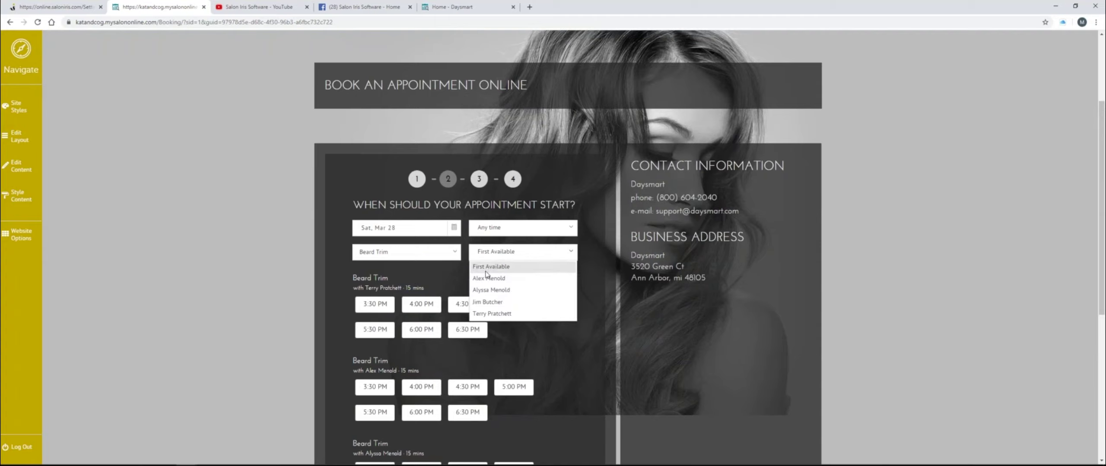
left_click(493, 314)
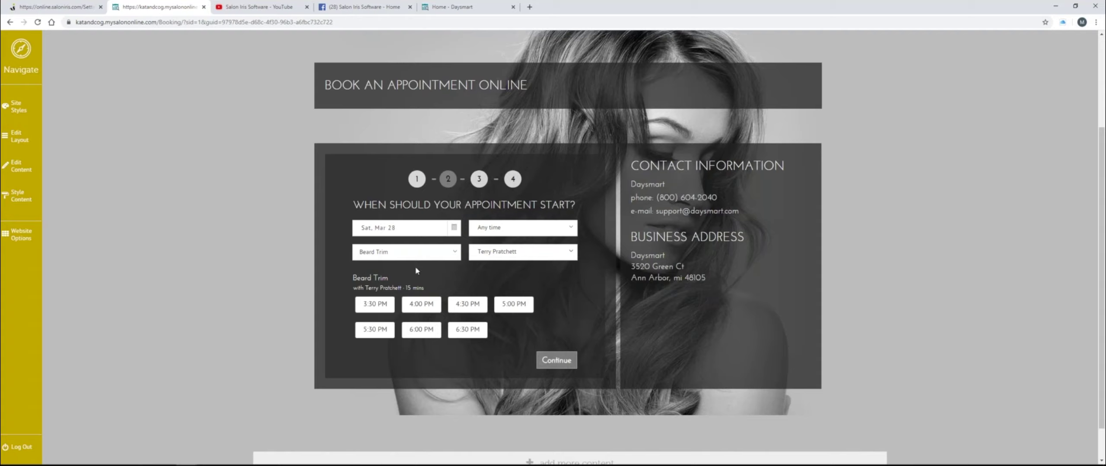
left_click(379, 306)
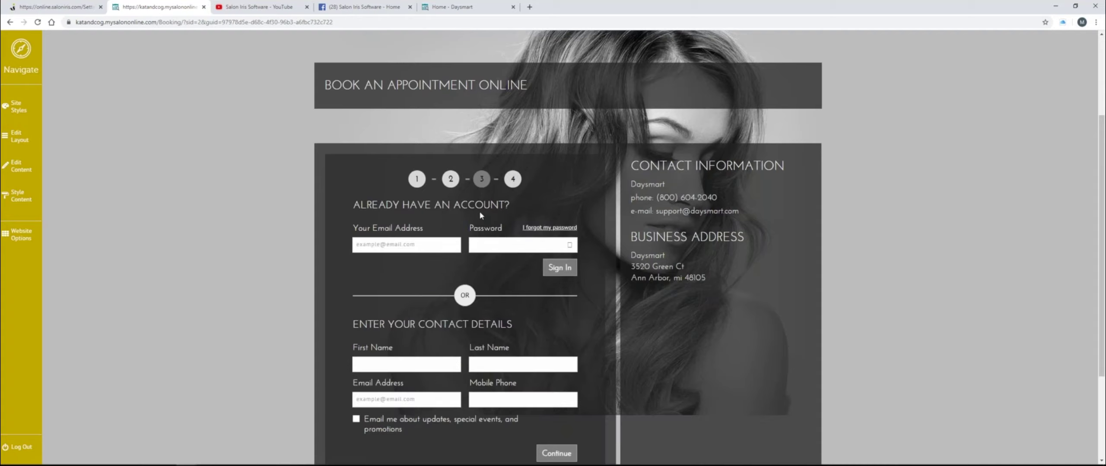
- Enter the client's first and last name in the contact form
left_click(370, 243)
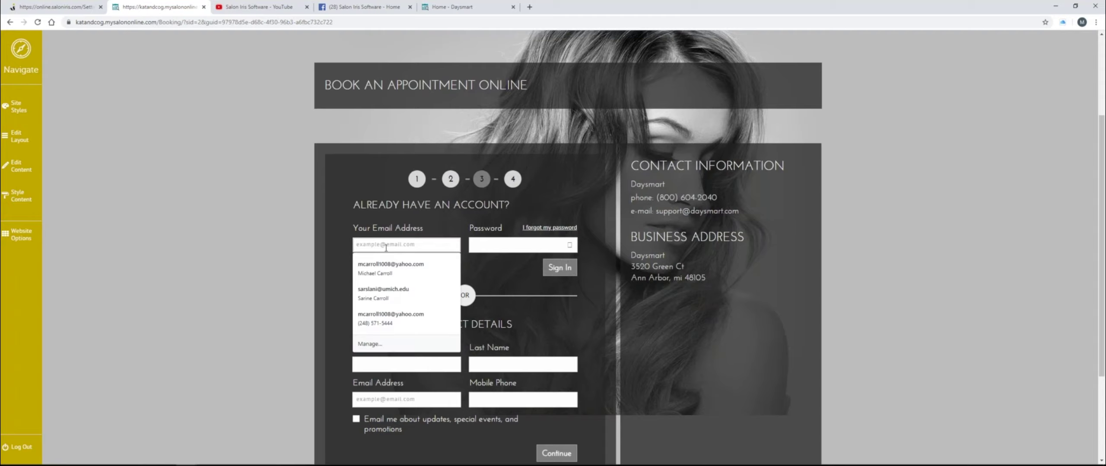
left_click(287, 253)
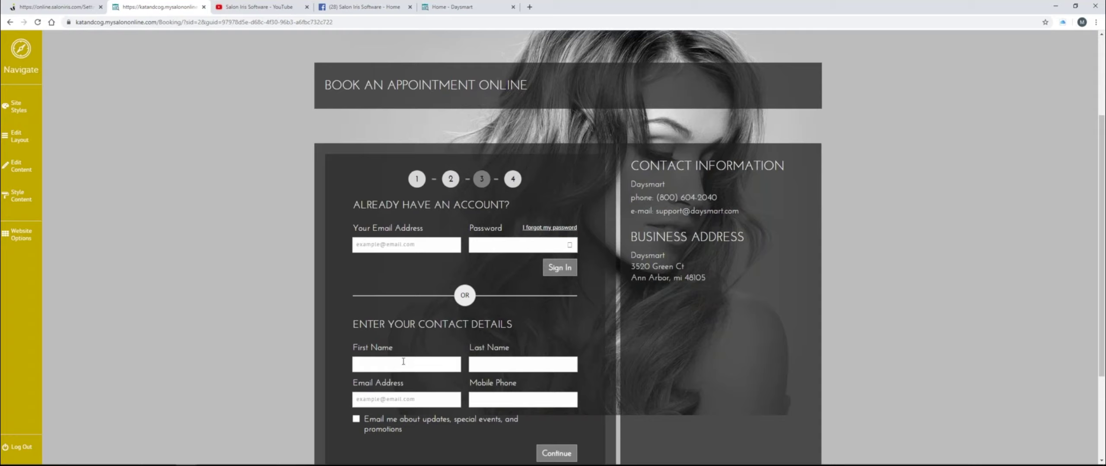
left_click(438, 362)
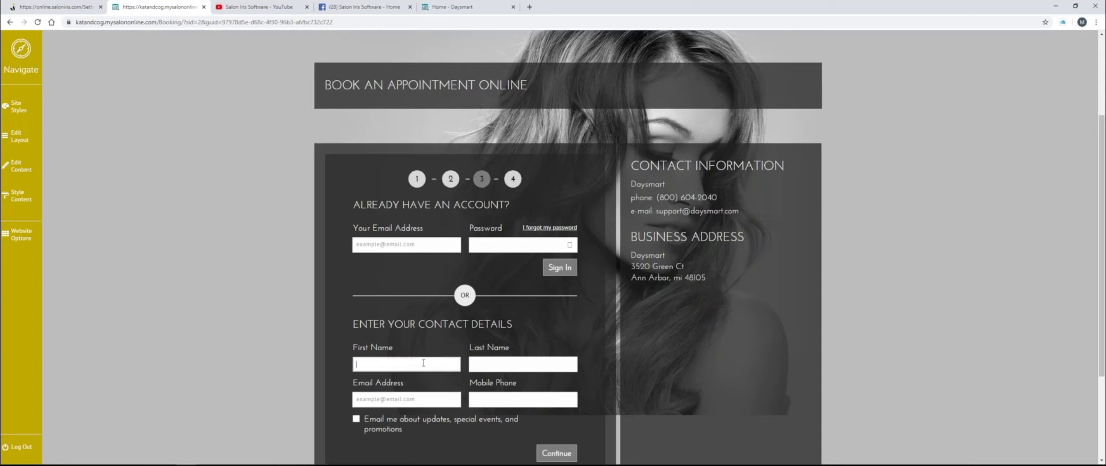
left_click(453, 363)
left_click(372, 362)
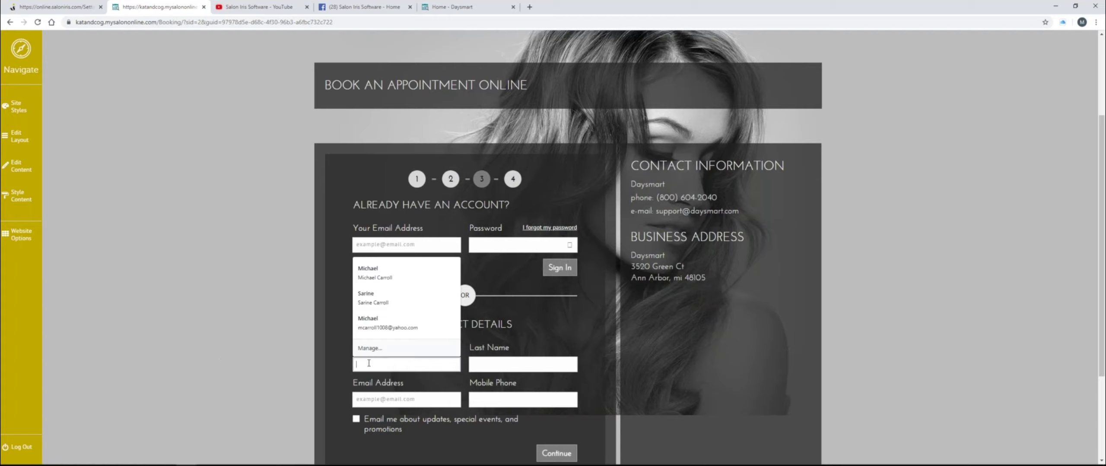
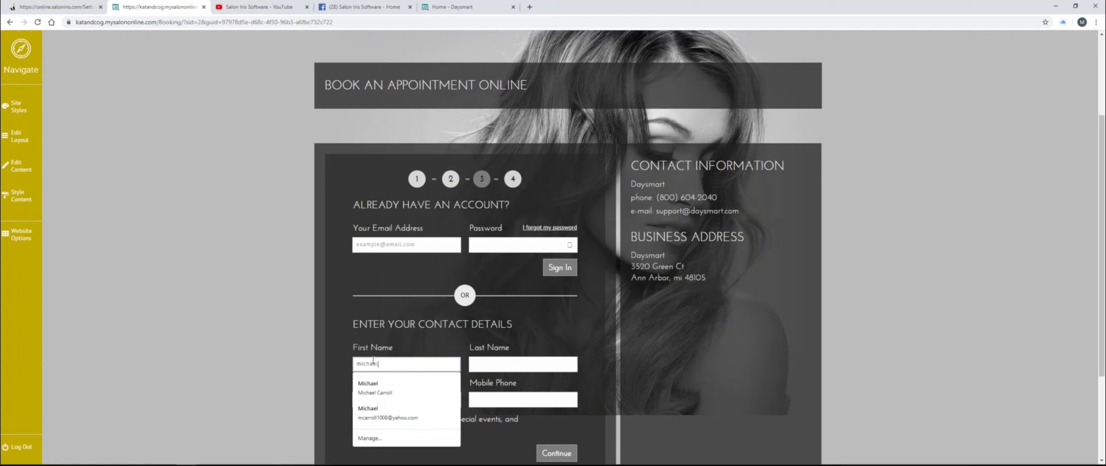
key("Tab")
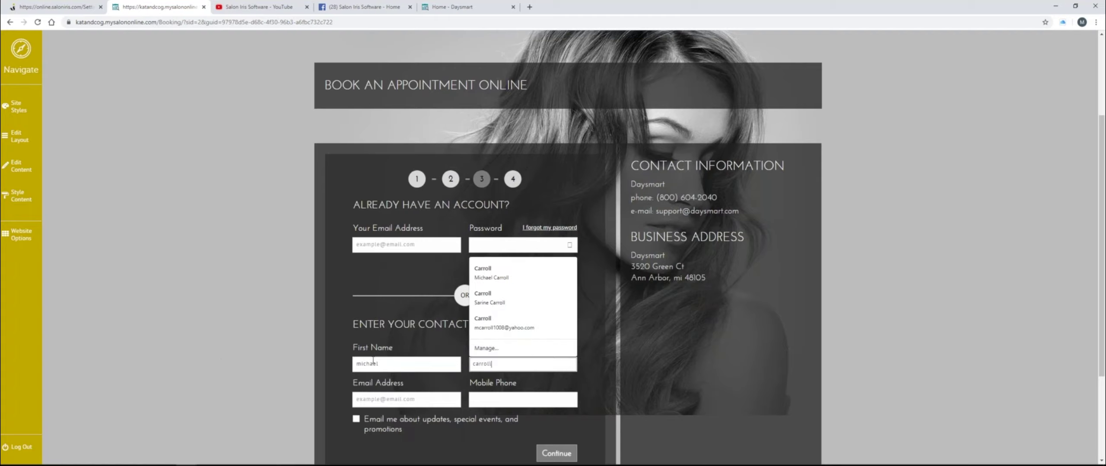
- Enter the client's e-mail and mobile number, opt in to update e-mails, and continue
left_click(392, 397)
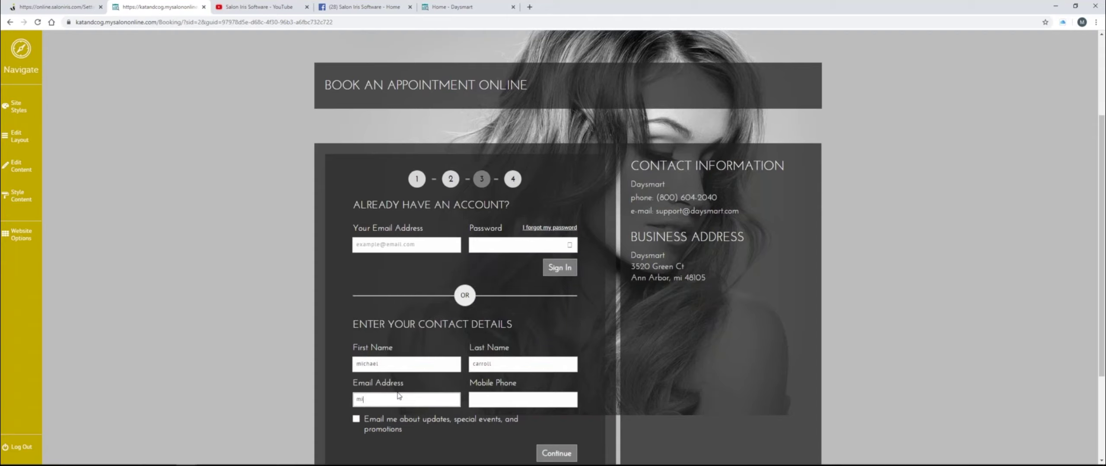
key("Tab")
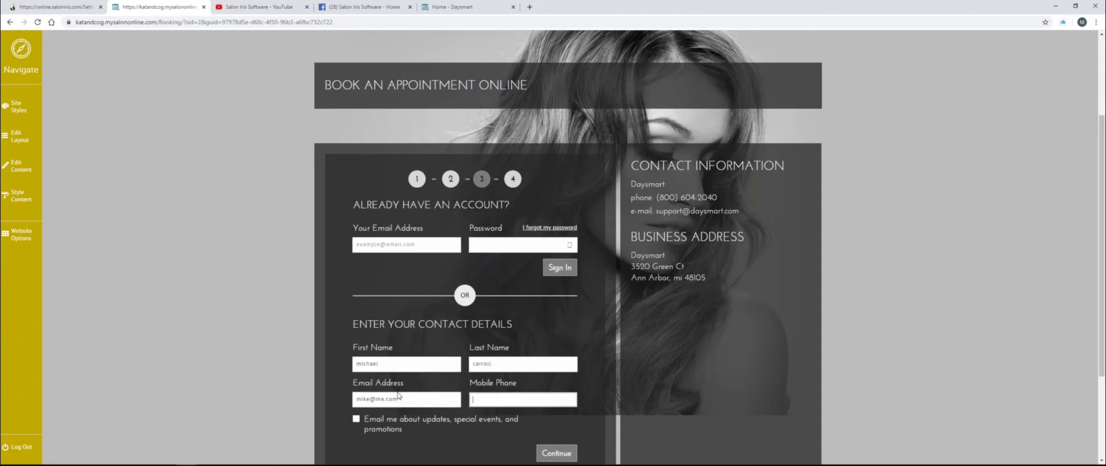
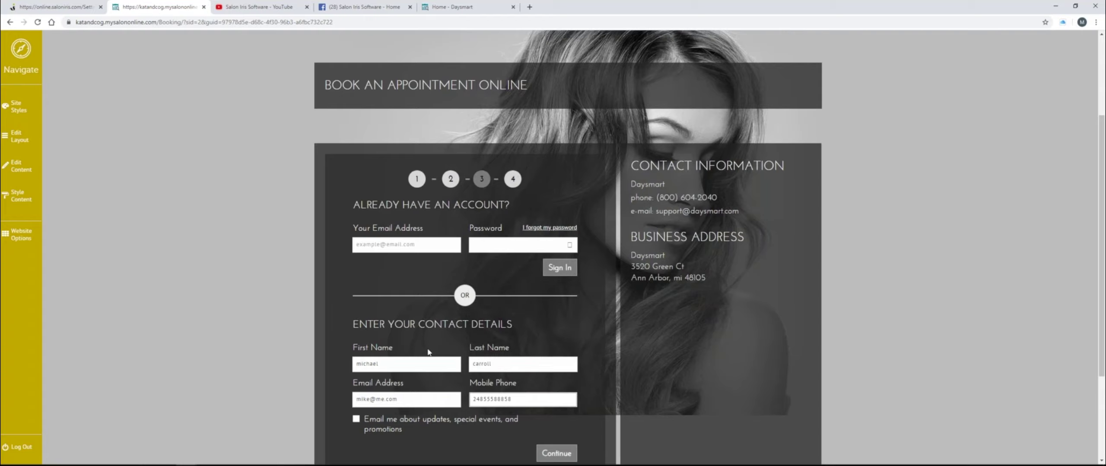
scroll(342, 319, "down", 2)
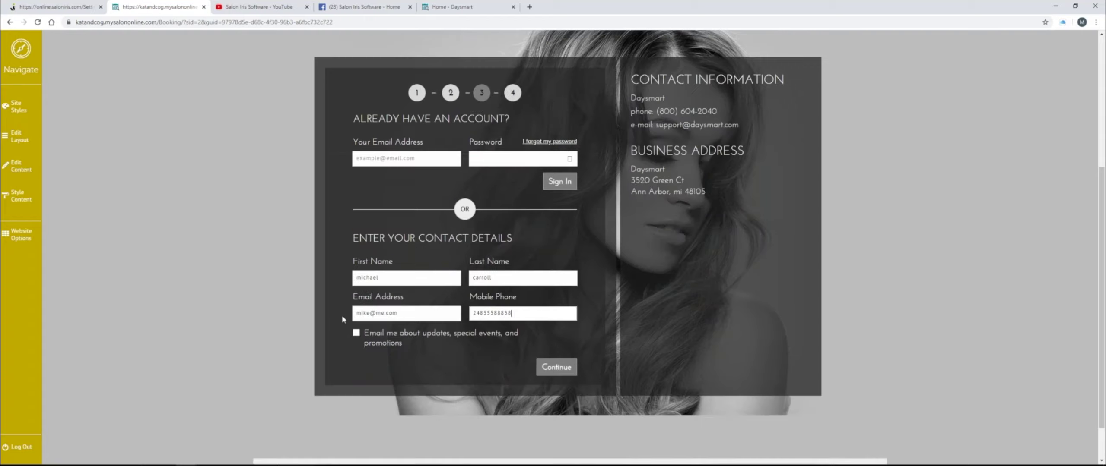
left_click(377, 340)
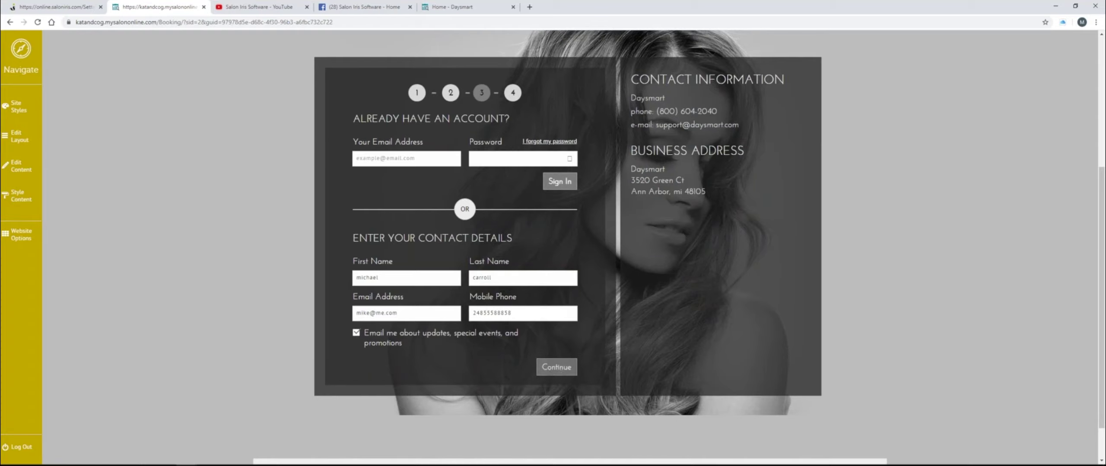
left_click(557, 368)
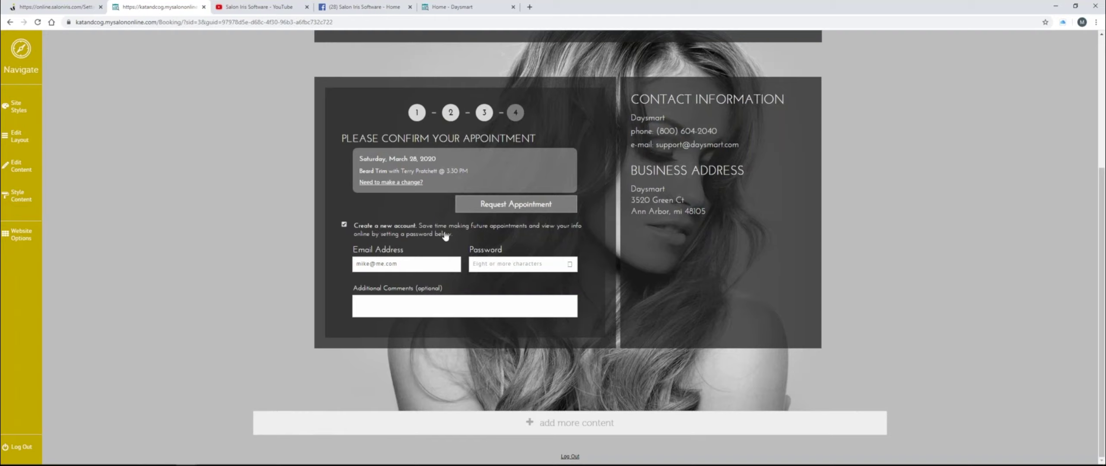
- Untick Create a new account and submit the Beard Trim appointment request
left_click_drag(397, 264, 333, 264)
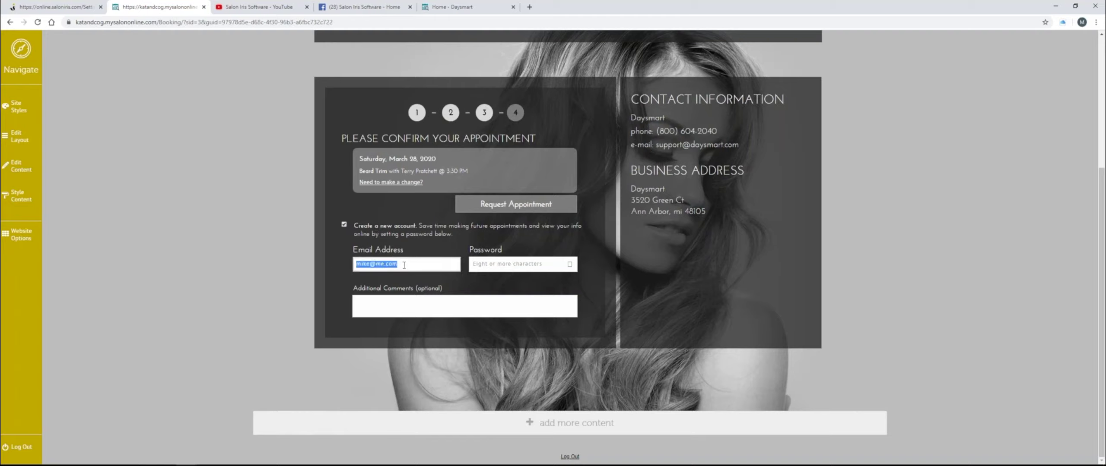
left_click(510, 268)
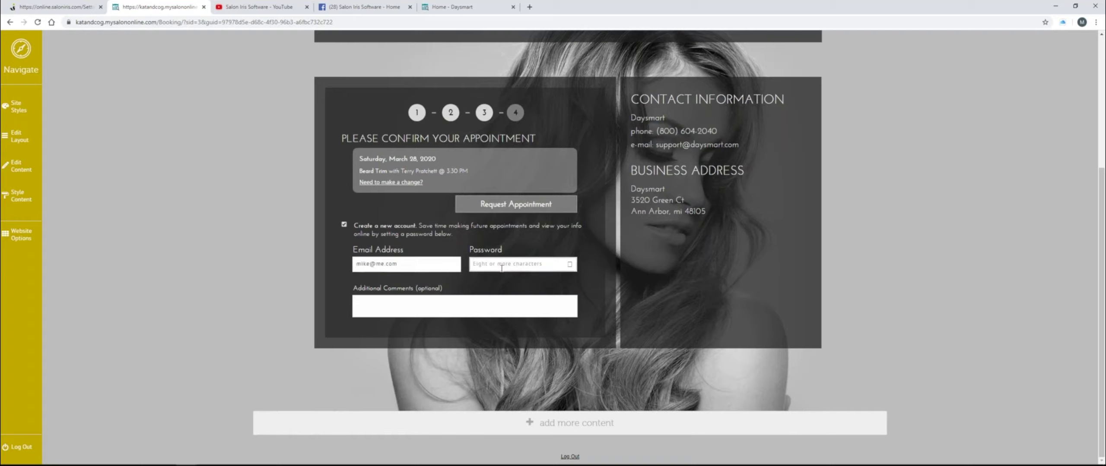
left_click(344, 225)
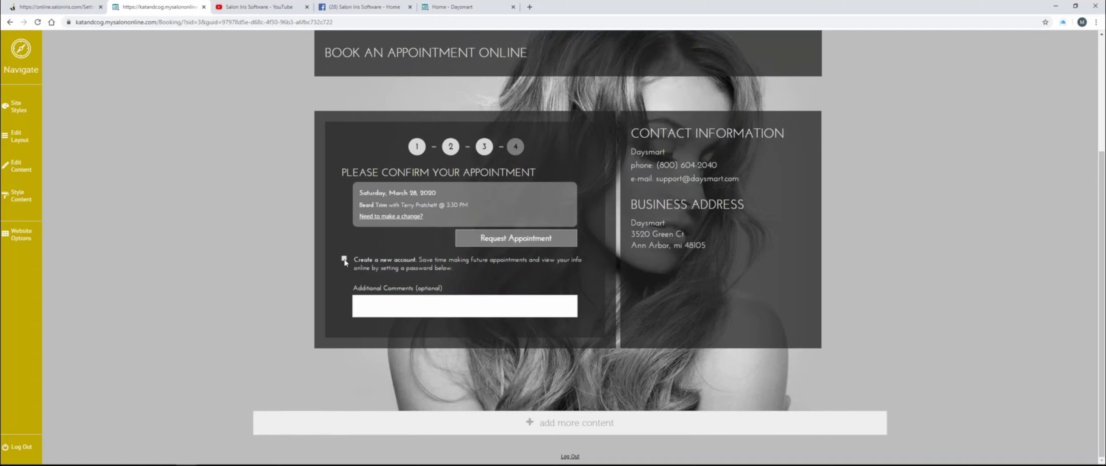
left_click(540, 246)
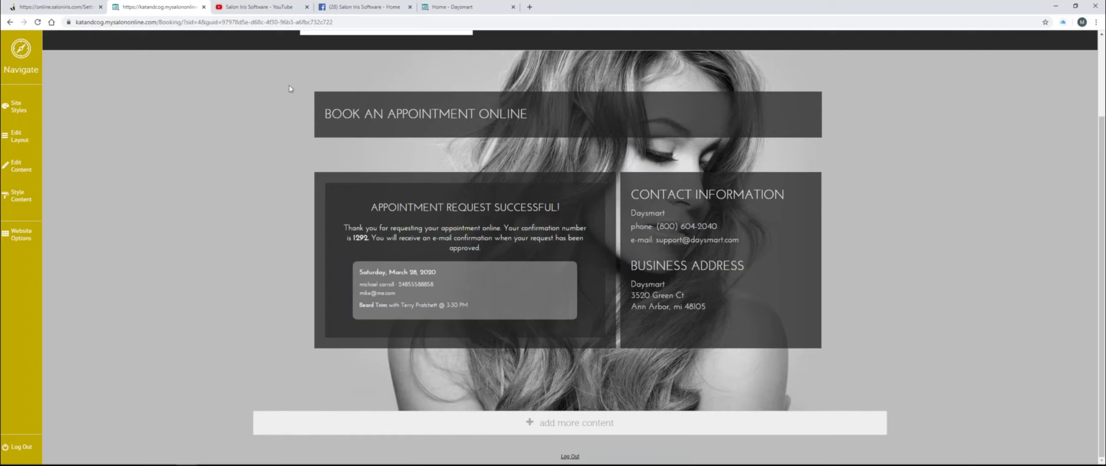
- Return to the Salon Iris tab and open the Appointment Book for March 28
left_click(78, 11)
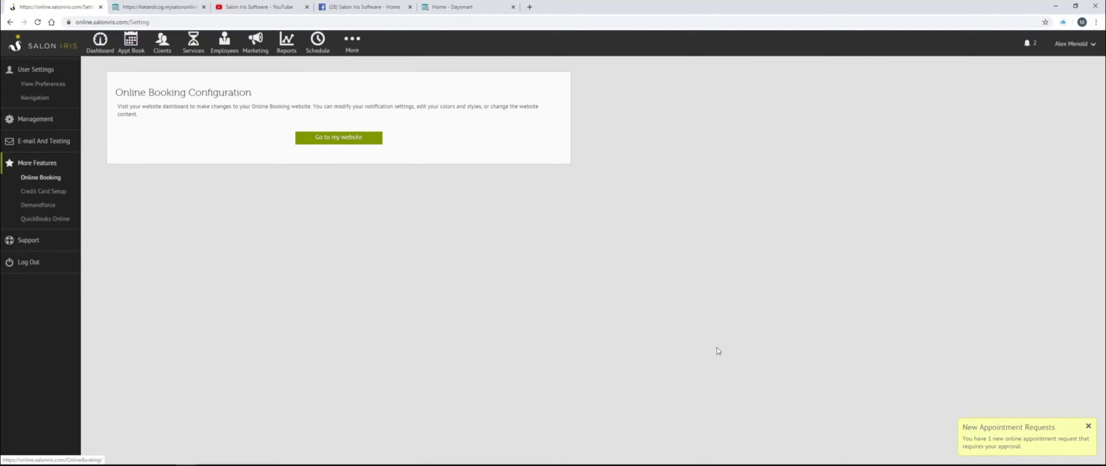
left_click(131, 42)
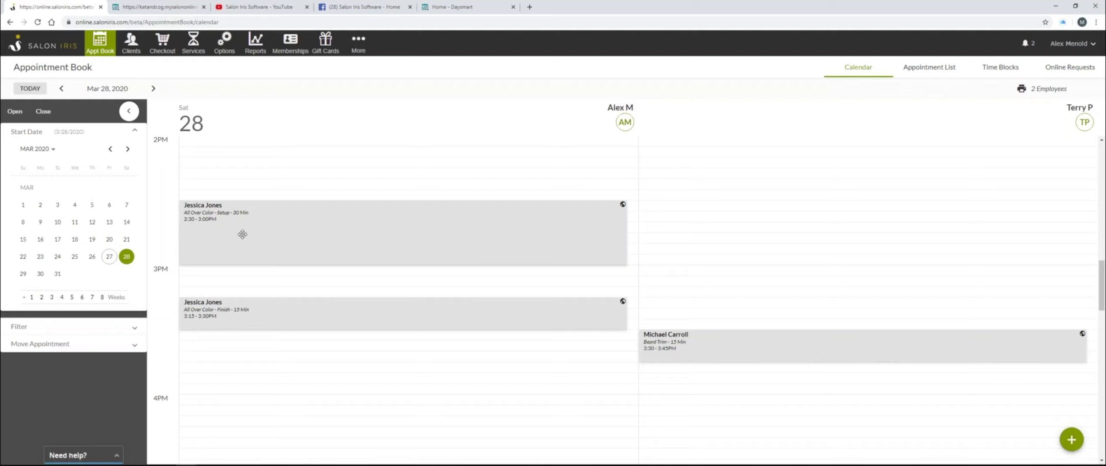
- Show Online Requests and review the Request Type, Client Type and Requested Employee entries
left_click(1072, 67)
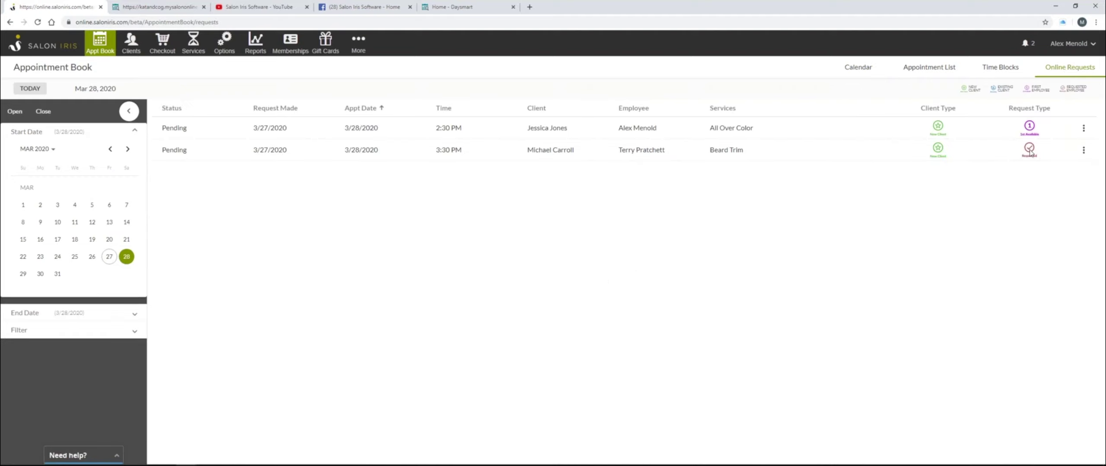
triple_click(1013, 111)
left_click_drag(920, 108, 957, 109)
triple_click(1074, 88)
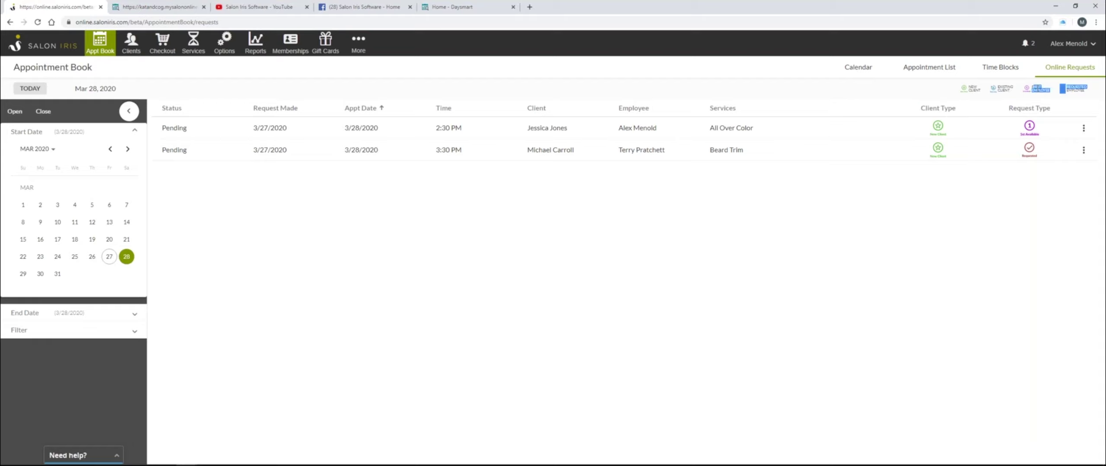
left_click(997, 109)
- Note the 1st Available type and requested employee, then view the second request on the calendar
left_click_drag(1042, 126, 1065, 113)
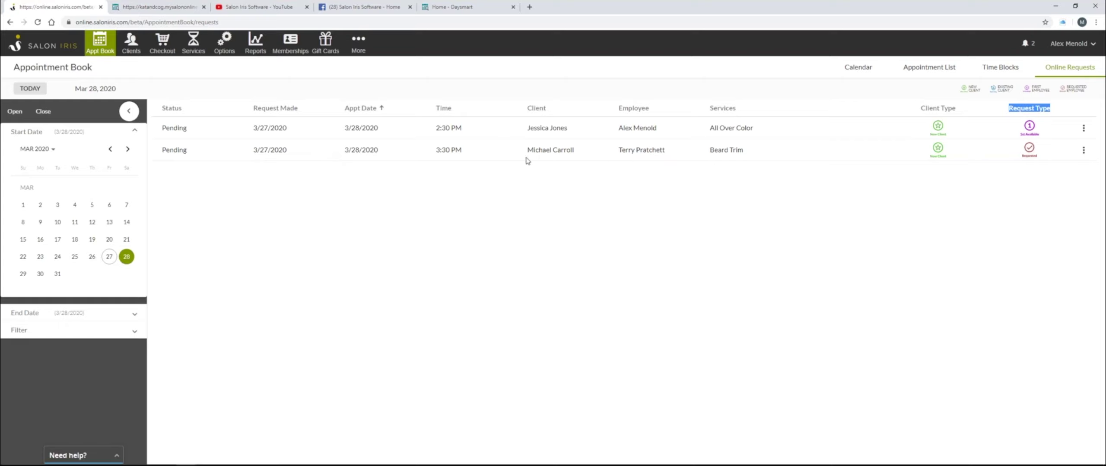
left_click_drag(618, 151, 667, 154)
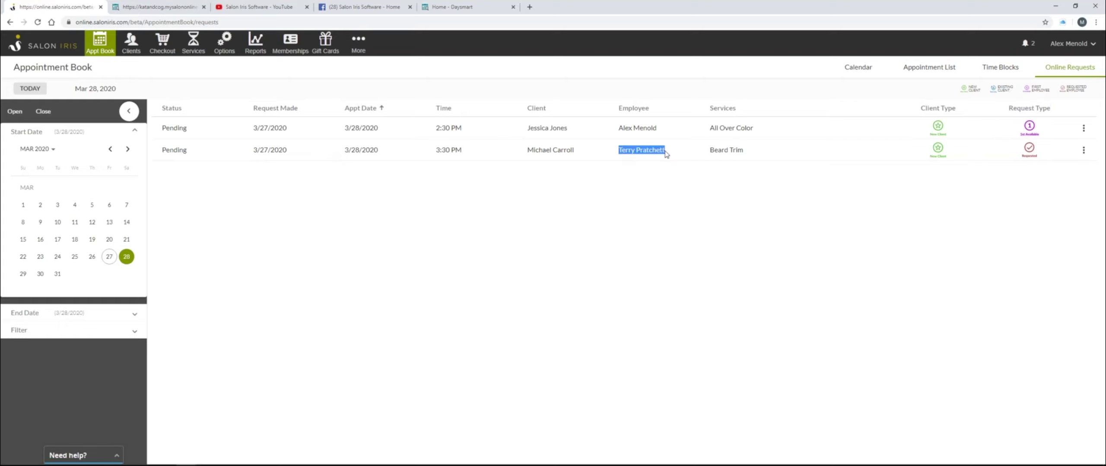
left_click(892, 187)
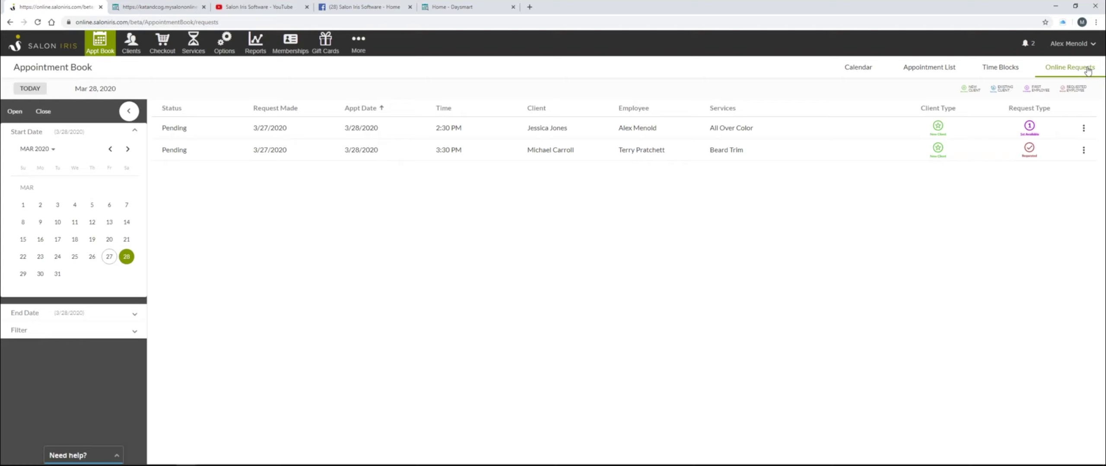
left_click(1084, 150)
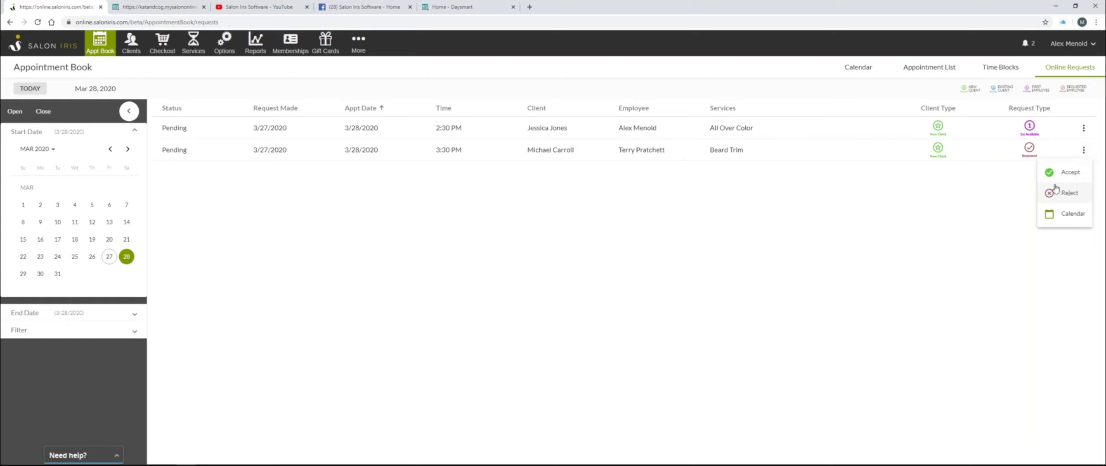
left_click(1053, 213)
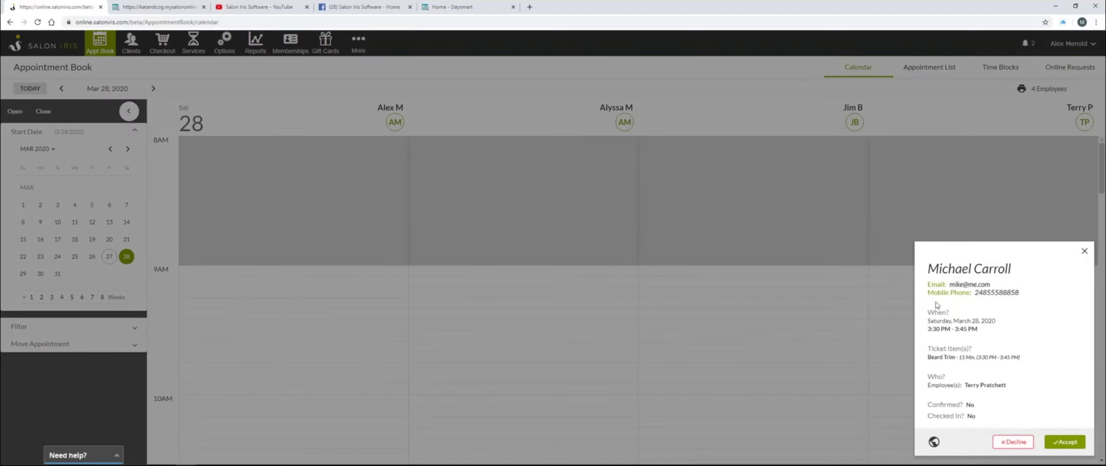
- Close the details popup, then open the Beard Trim request and accept it
left_click(854, 297)
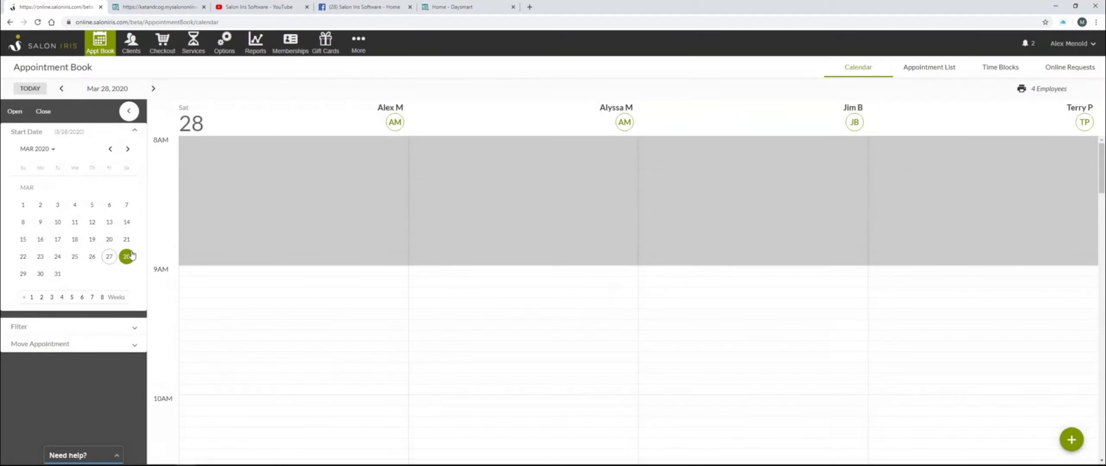
scroll(447, 249, "down", 10)
scroll(682, 279, "down", 5)
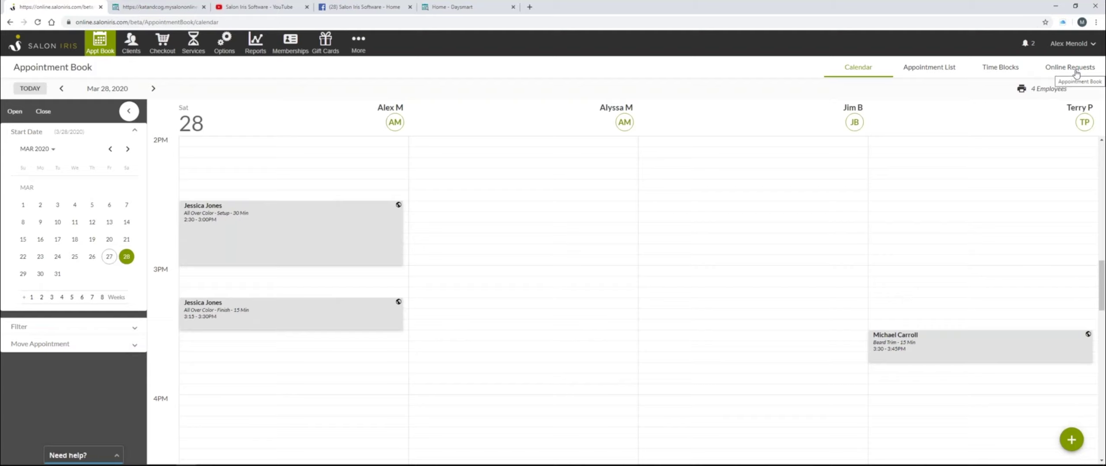
left_click(977, 346)
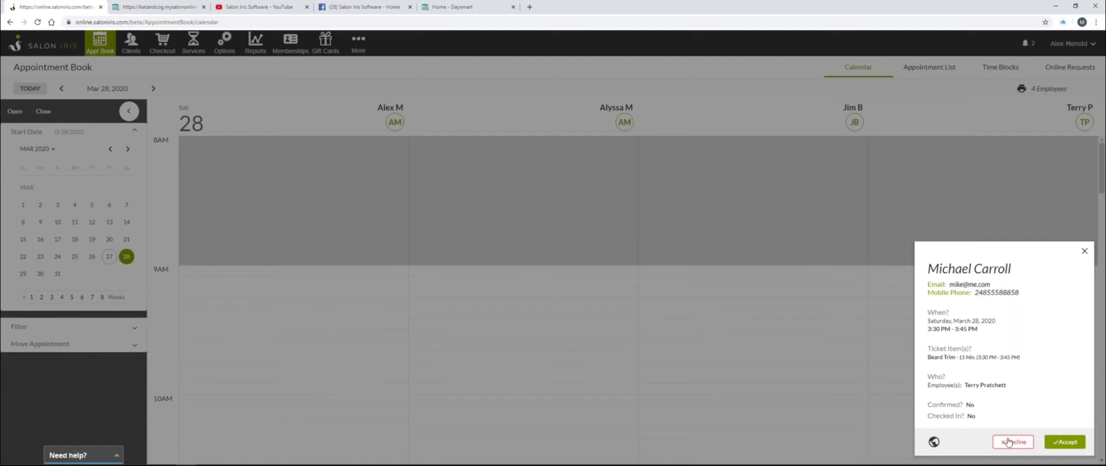
left_click(1067, 444)
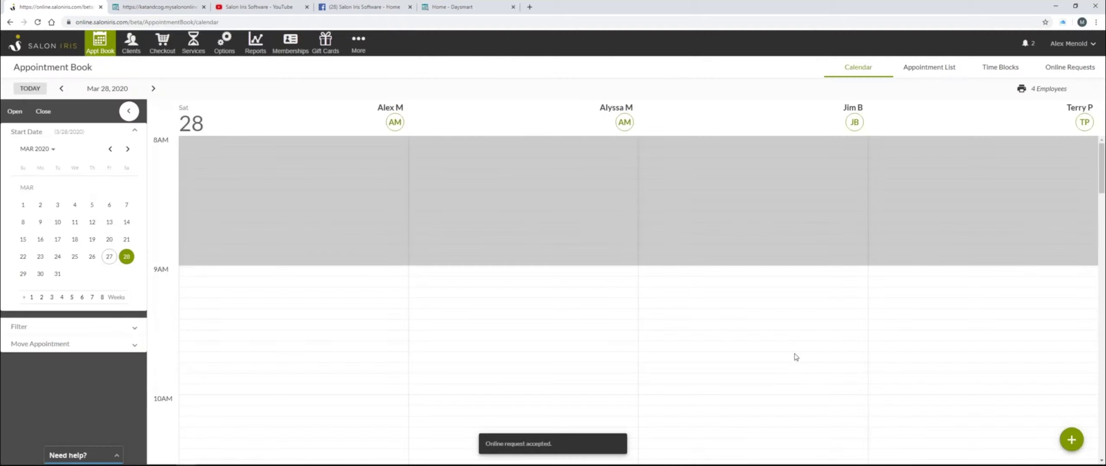
- Check the accepted appointment's details, then close them to return to the day view
scroll(706, 264, "down", 10)
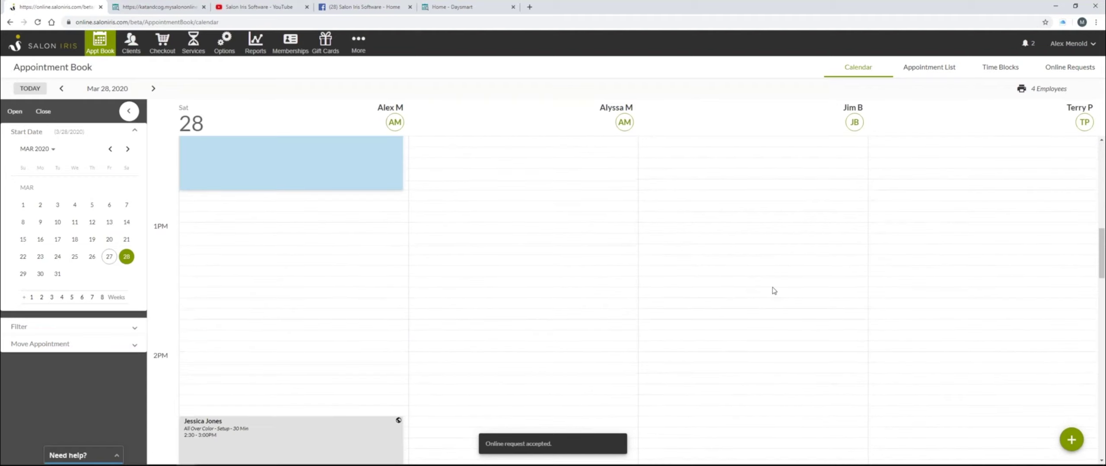
scroll(773, 290, "down", 4)
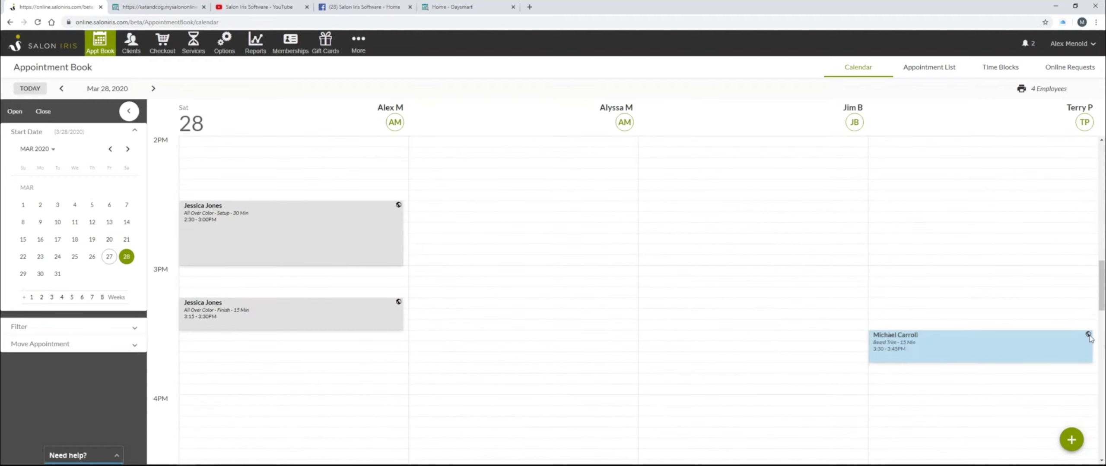
left_click(1054, 346)
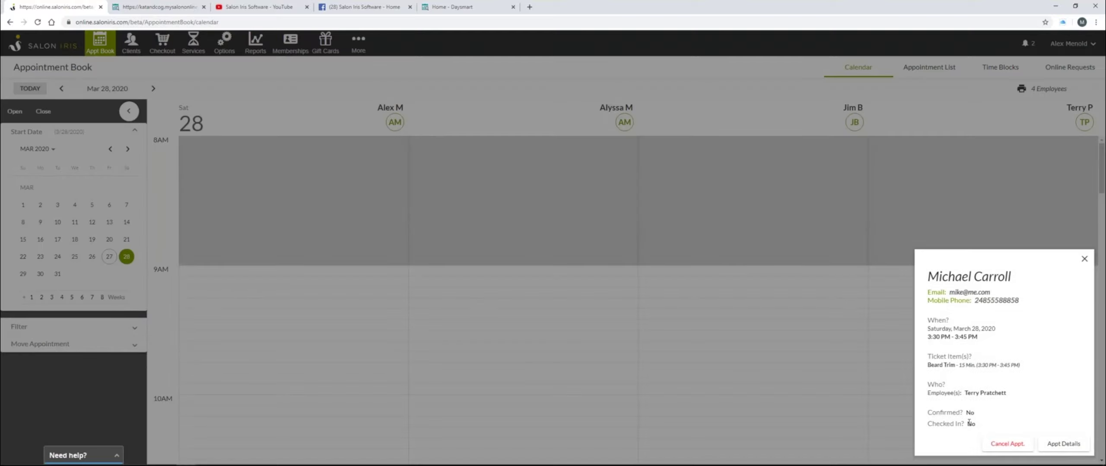
left_click(815, 359)
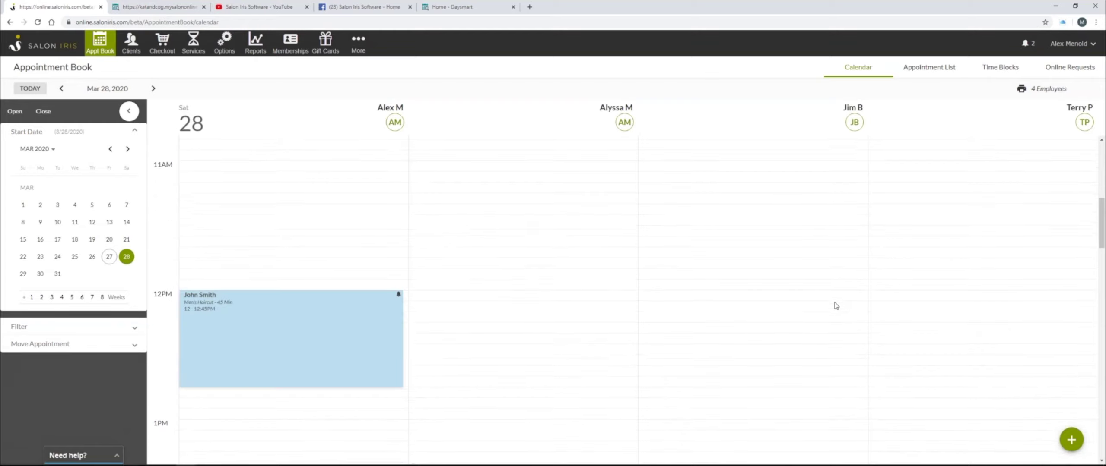
scroll(835, 306, "down", 5)
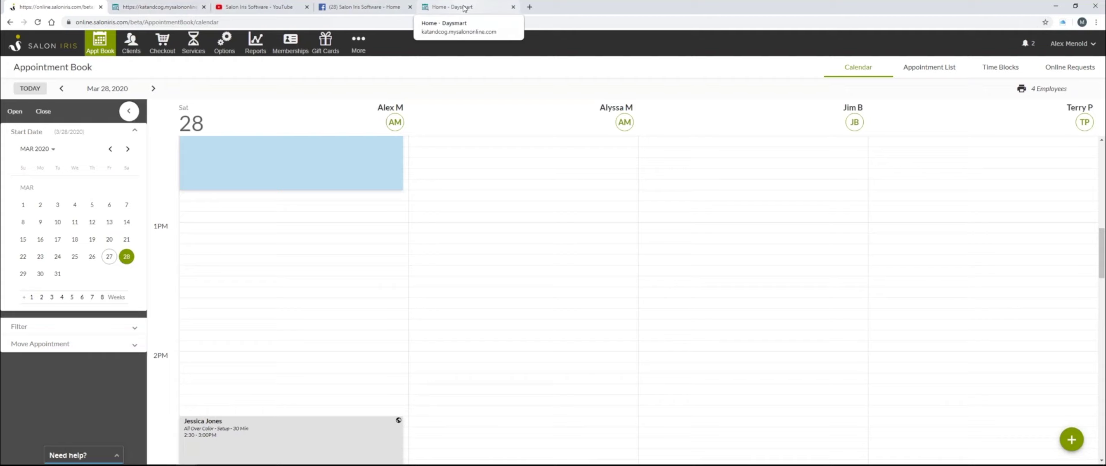
- Check the Appointment Request Successful page, then go to Website Options and Booking Plugin Setup
left_click(463, 8)
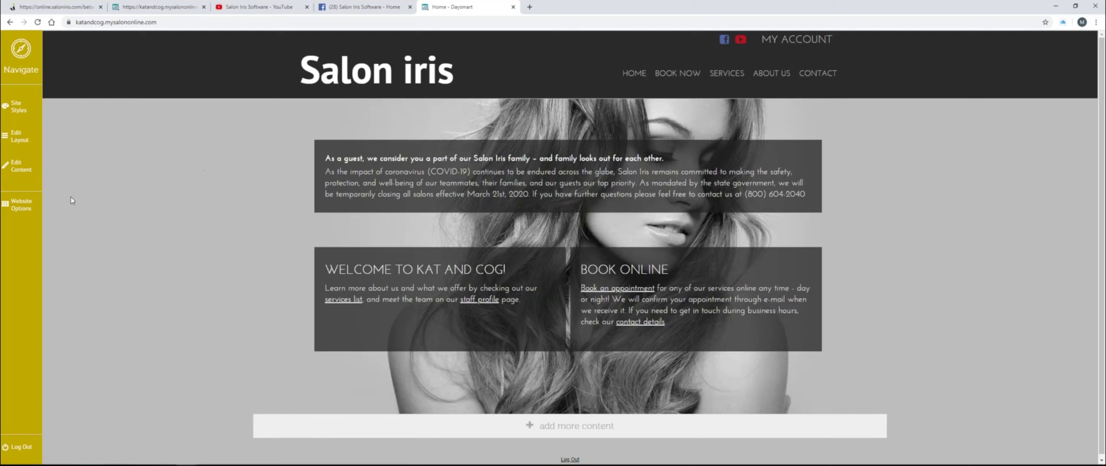
left_click(168, 7)
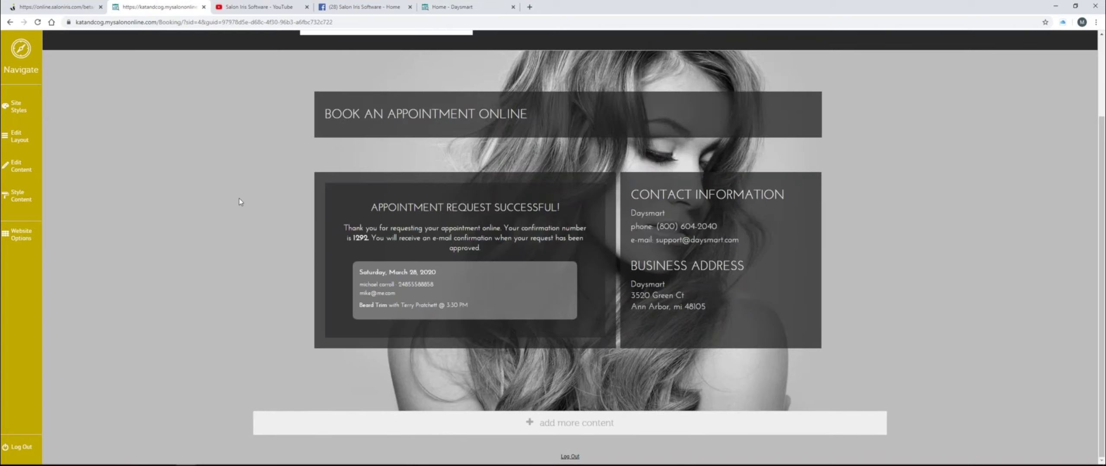
scroll(240, 202, "up", 3)
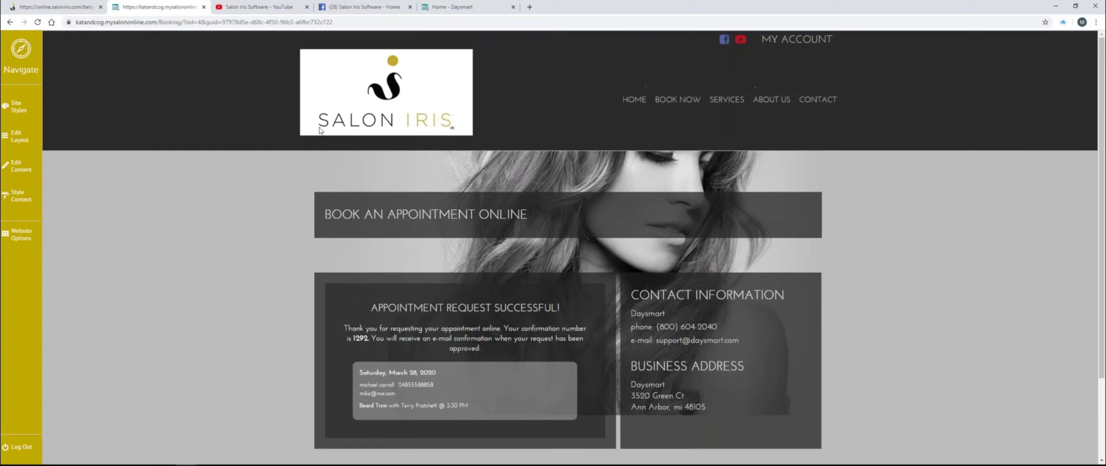
left_click(22, 240)
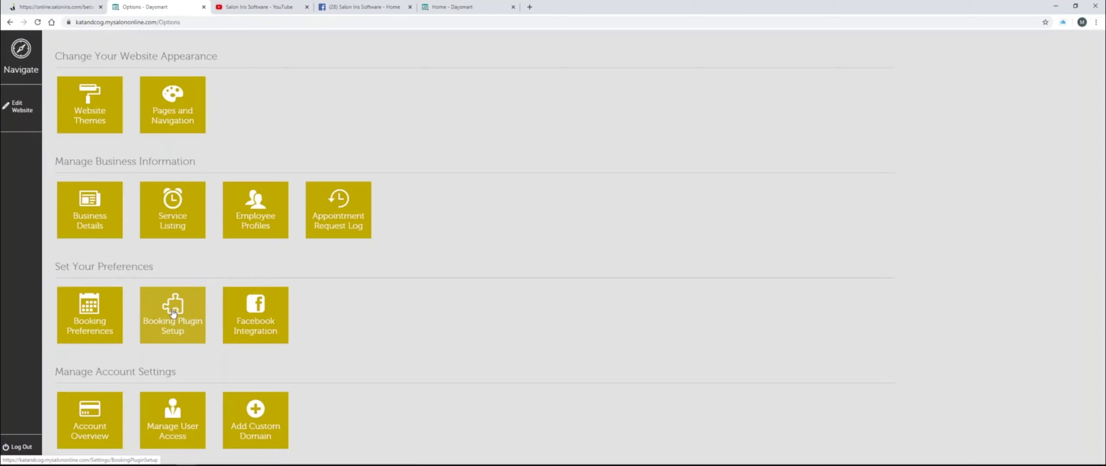
left_click(173, 313)
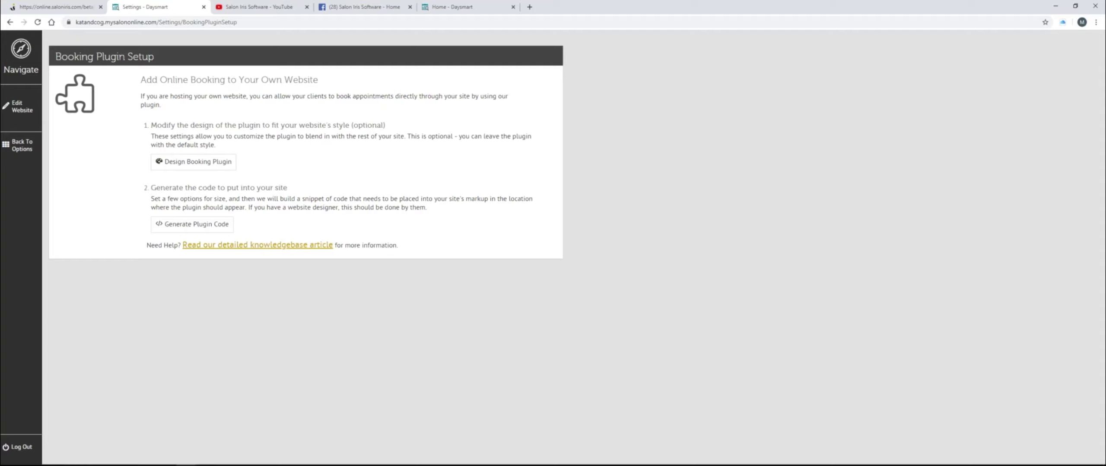
- Generate the booking plugin code with a width of 1200 pixels
left_click(191, 228)
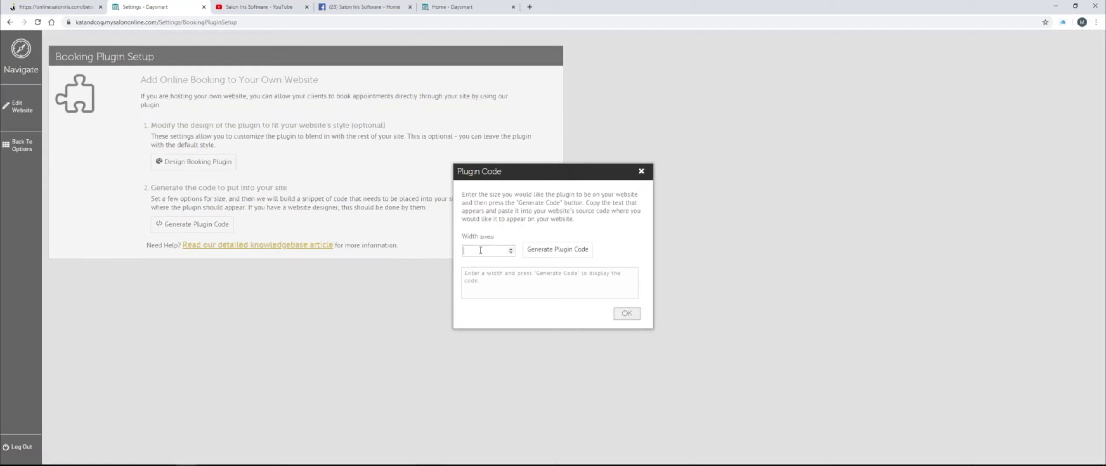
type("1200")
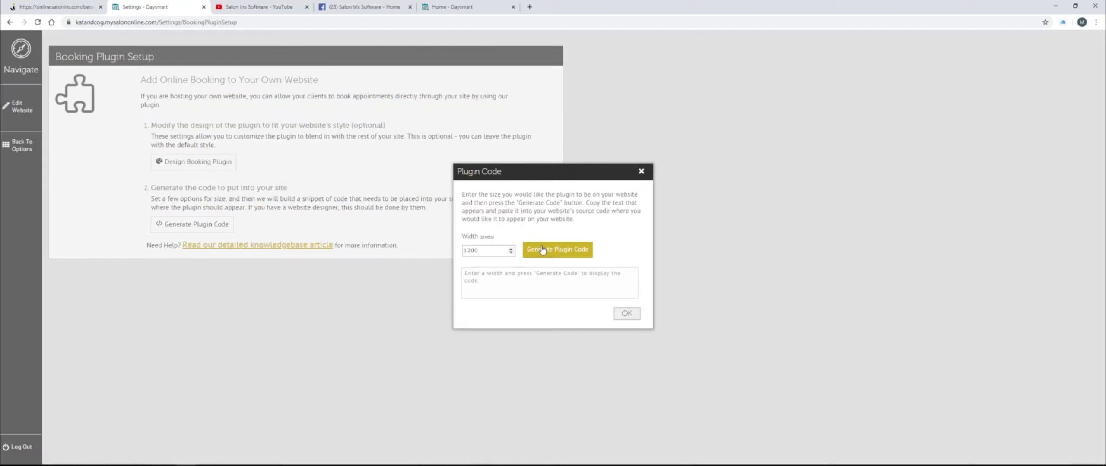
left_click(542, 251)
- Select all the generated plugin script code for copying, then close the code window
left_click(555, 291)
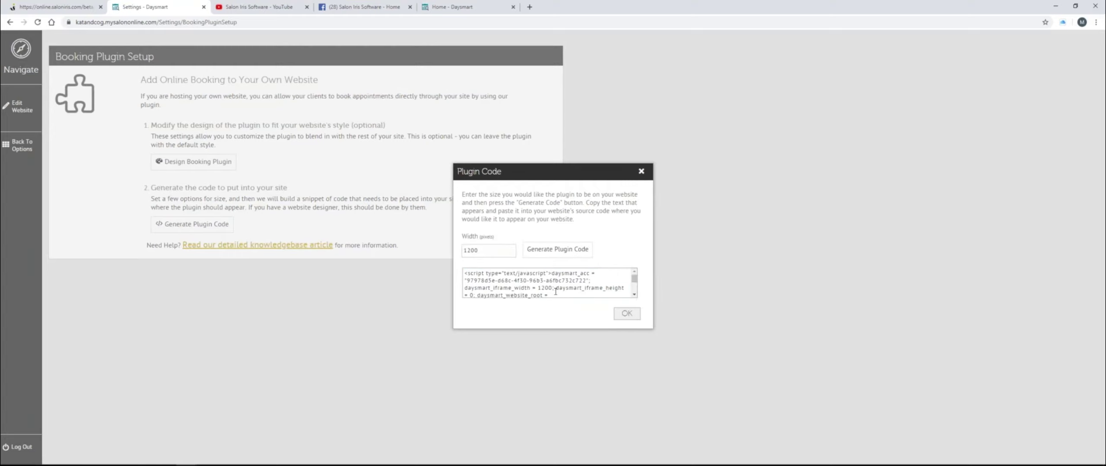
scroll(556, 292, "down", 2)
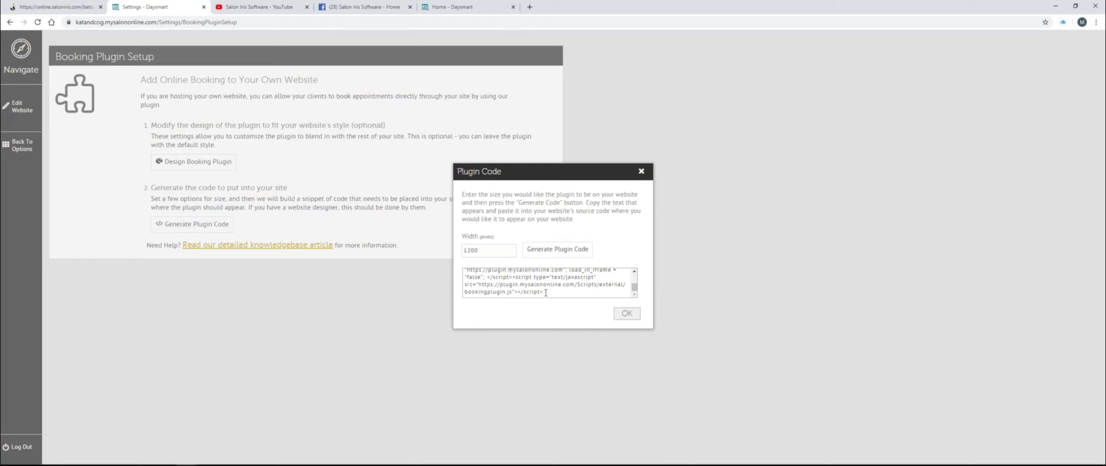
left_click(555, 289)
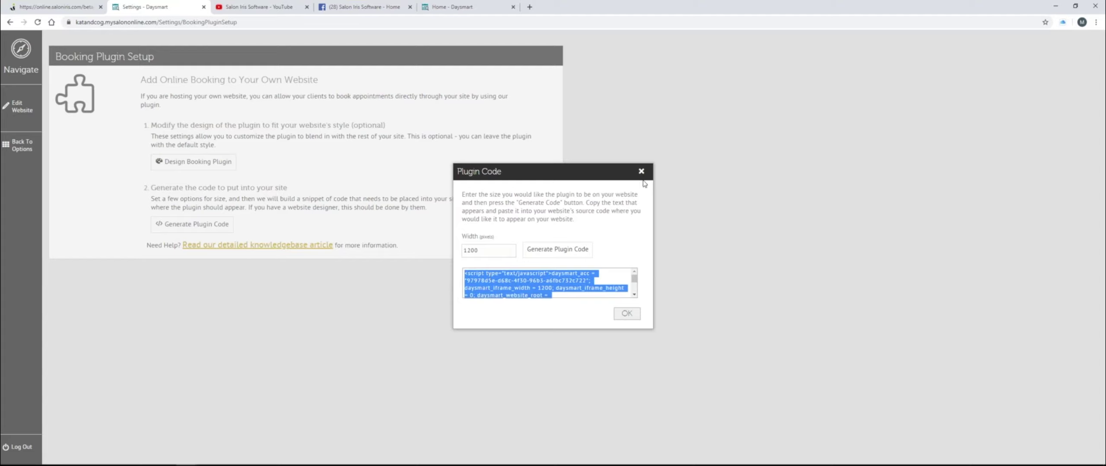
left_click(641, 172)
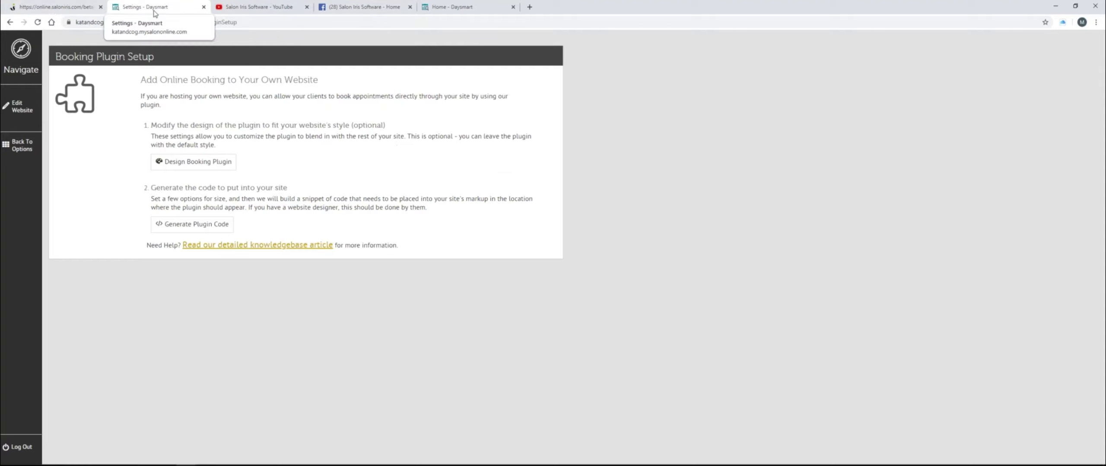
- In the home page content, append '. For more details please click here' to the coronavirus notice
left_click(25, 109)
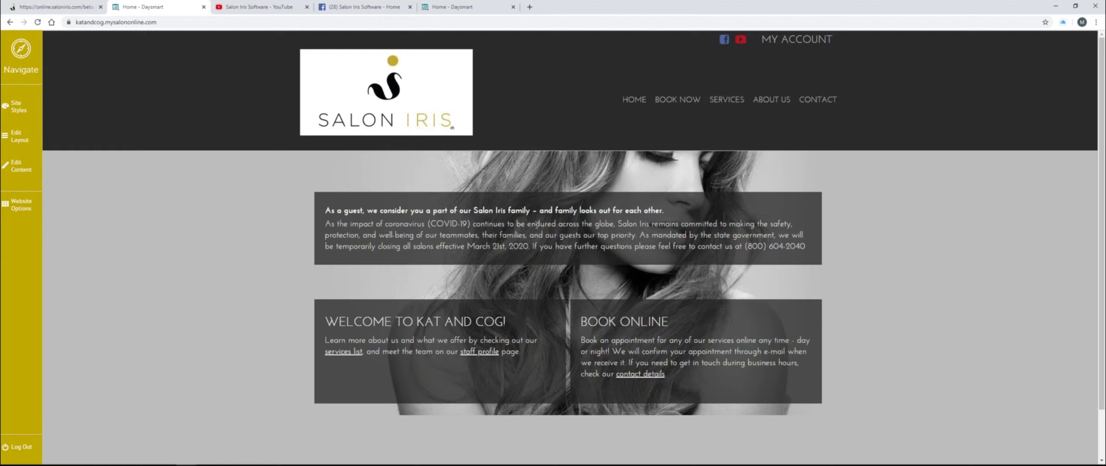
left_click(25, 169)
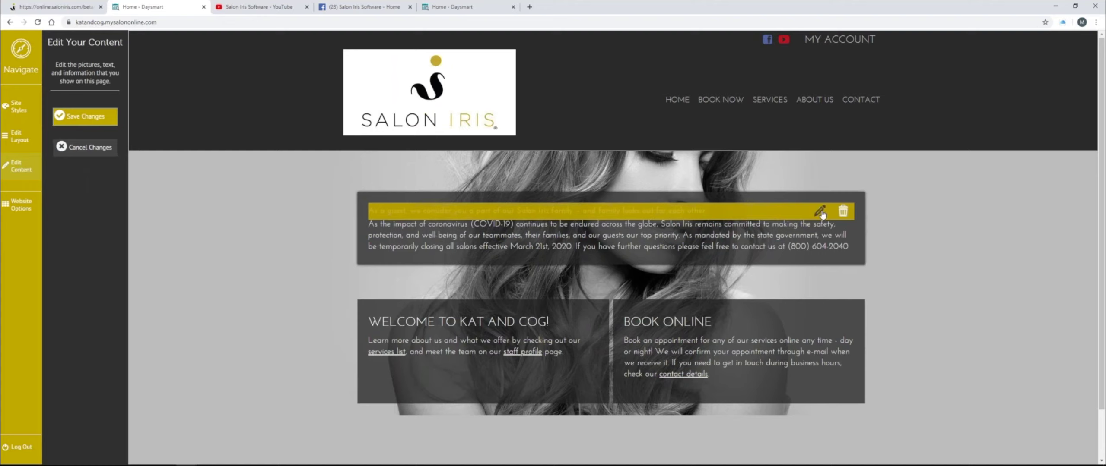
left_click(821, 211)
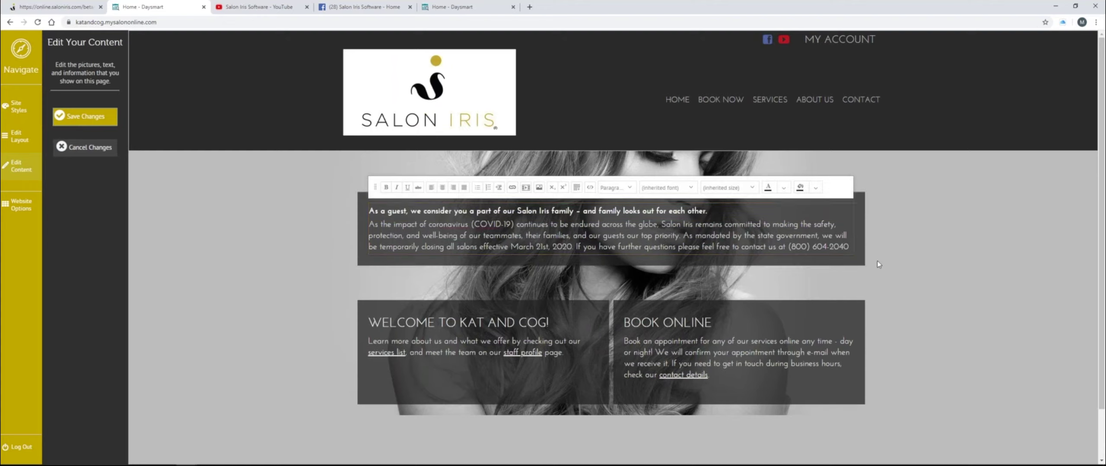
type(". For ")
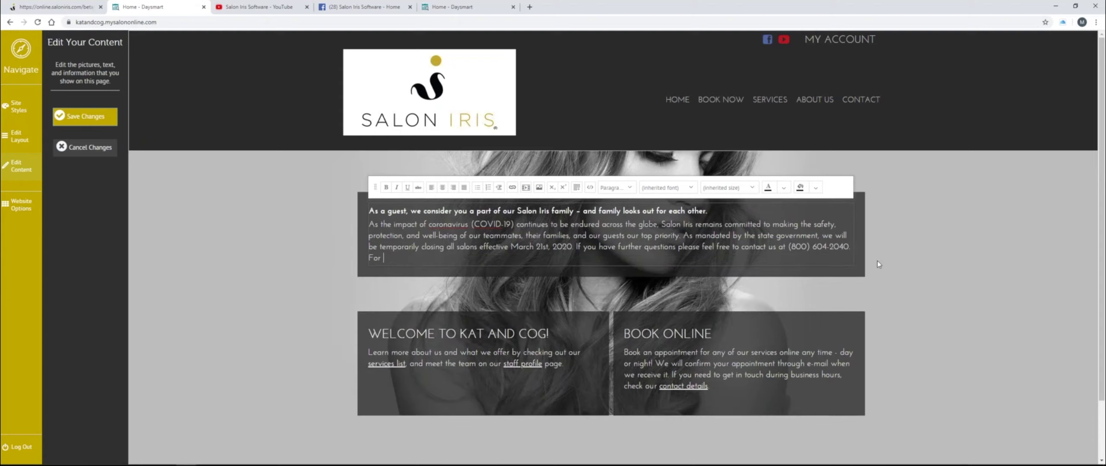
type("more details please click here")
- Turn the word 'here' into a hyperlink to facebook.com/saloniris
left_click_drag(469, 259, 482, 259)
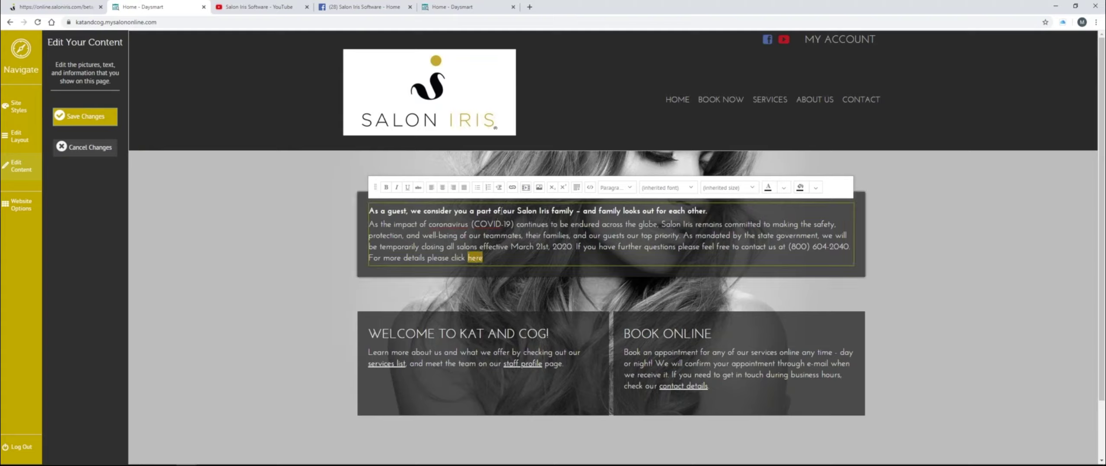
left_click(511, 188)
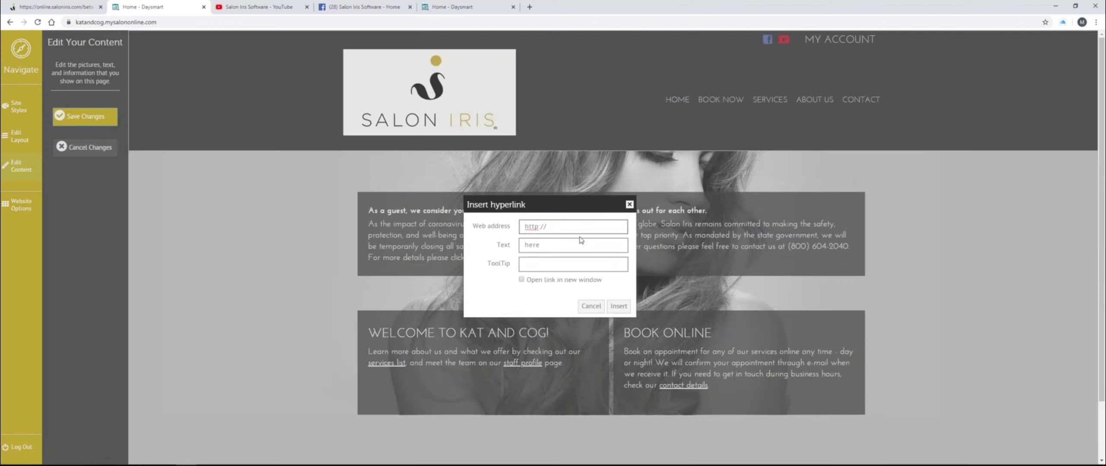
type("facebook.com/saloniris")
left_click(618, 307)
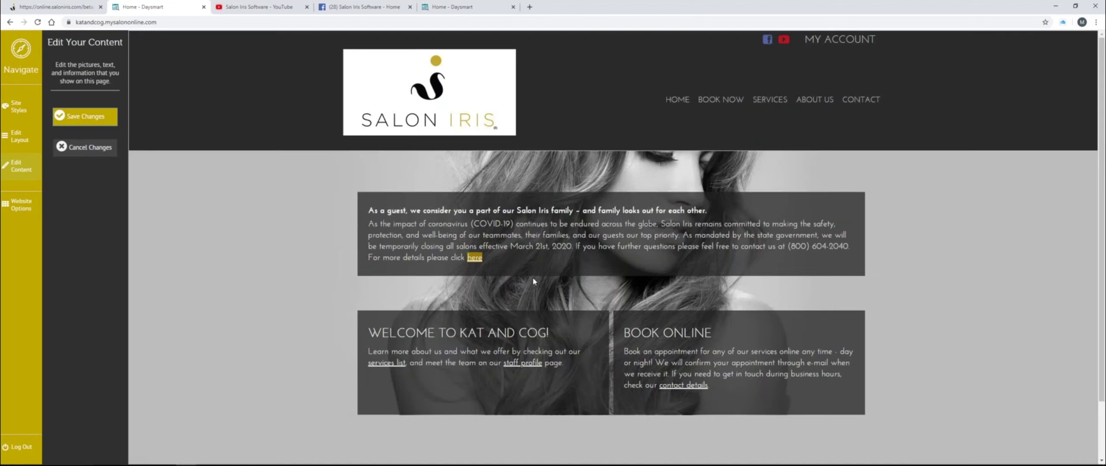
- Try the new 'here' link, stay on the page, and save the home page content
left_click(476, 259)
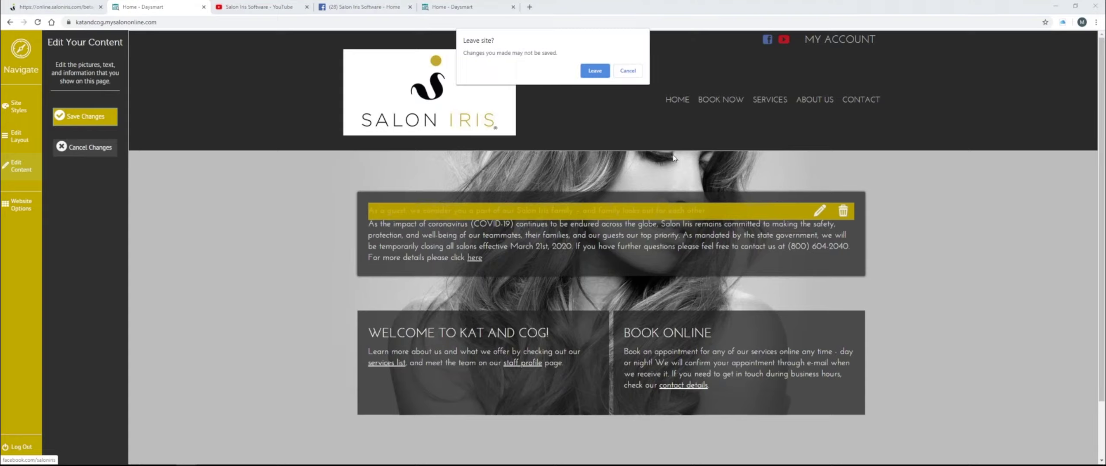
left_click(634, 74)
left_click(80, 117)
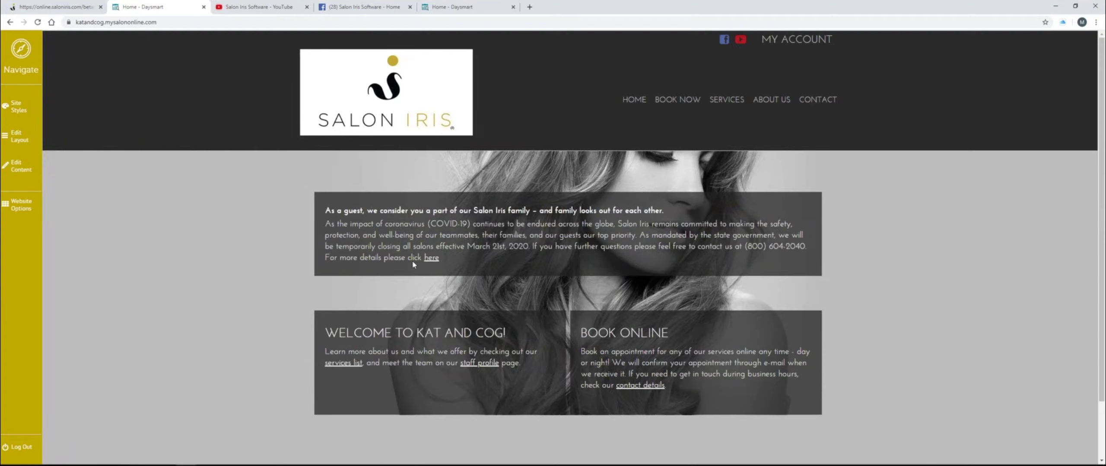
- Follow the 'here' link to the Salon Iris Software Facebook page, then return to the website home tab
left_click(431, 258)
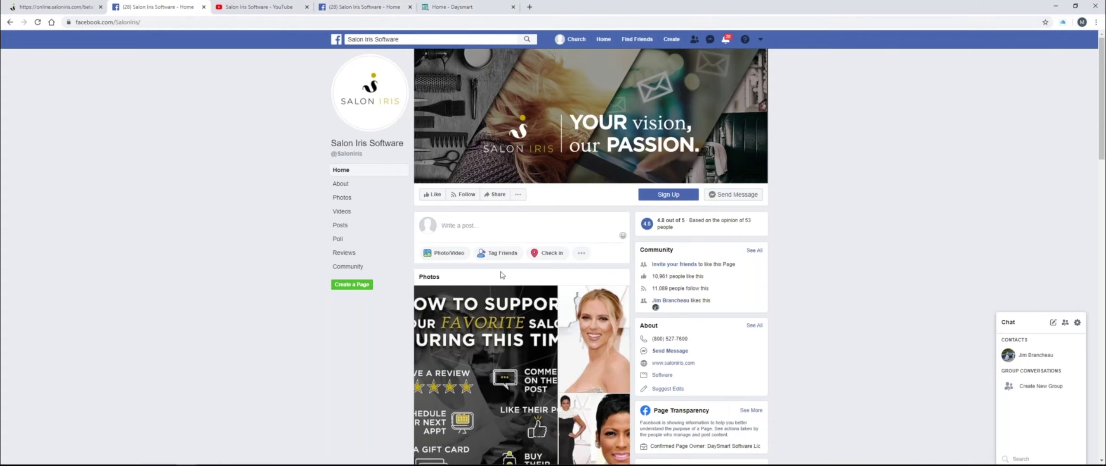
scroll(501, 275, "down", 2)
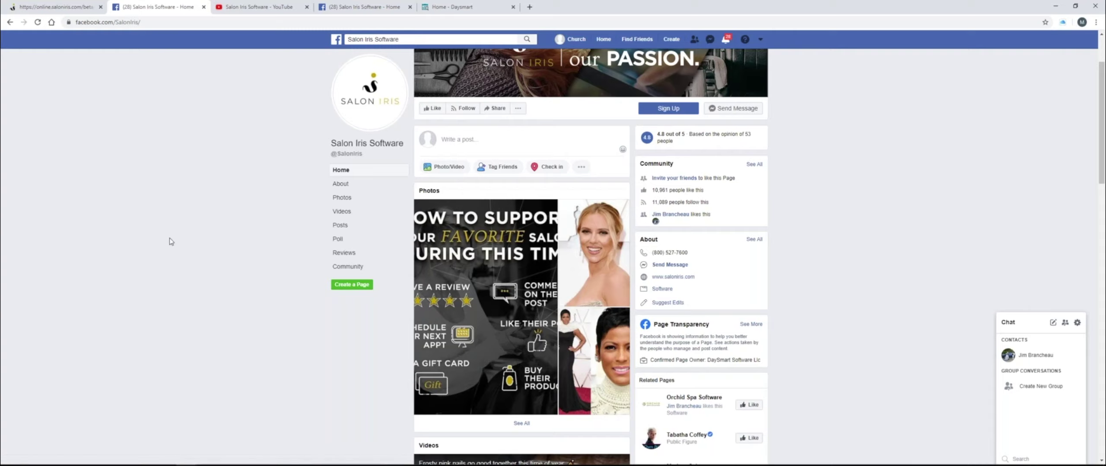
left_click(74, 12)
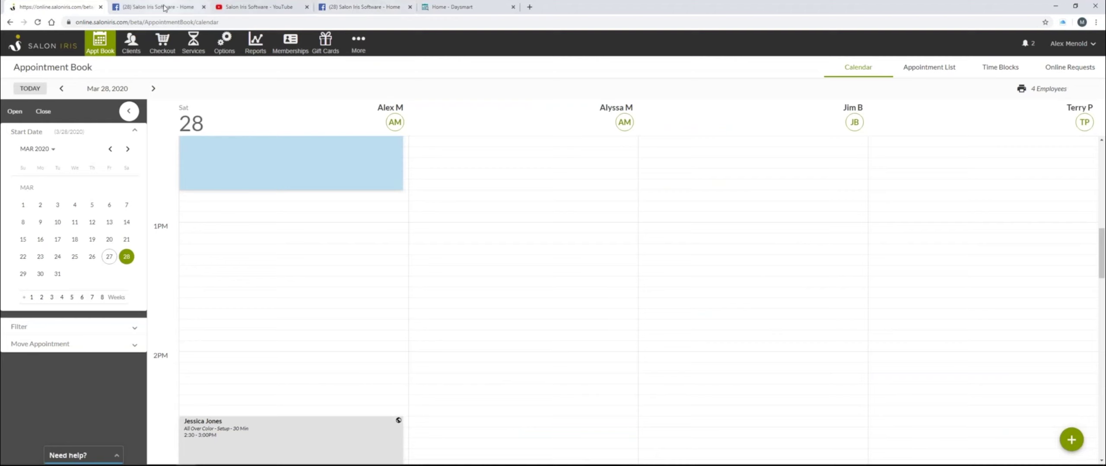
left_click(452, 7)
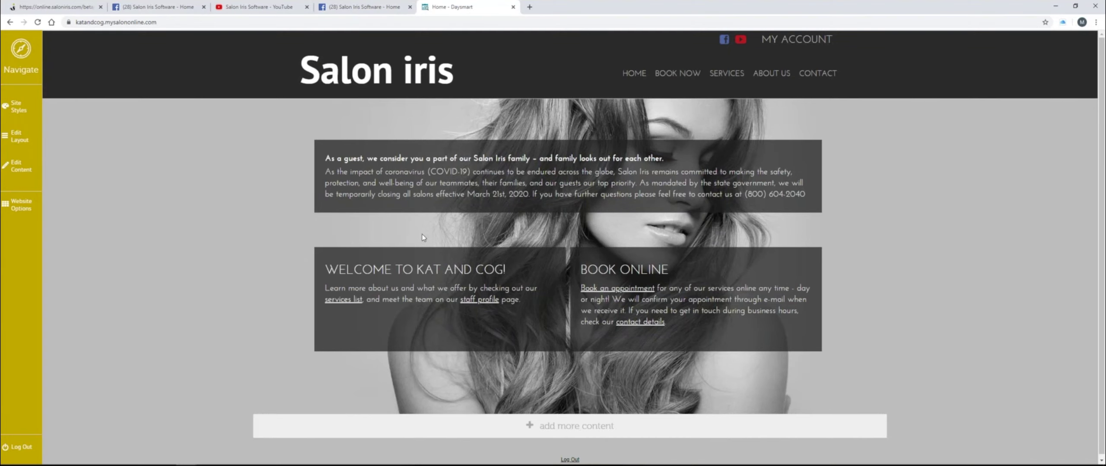